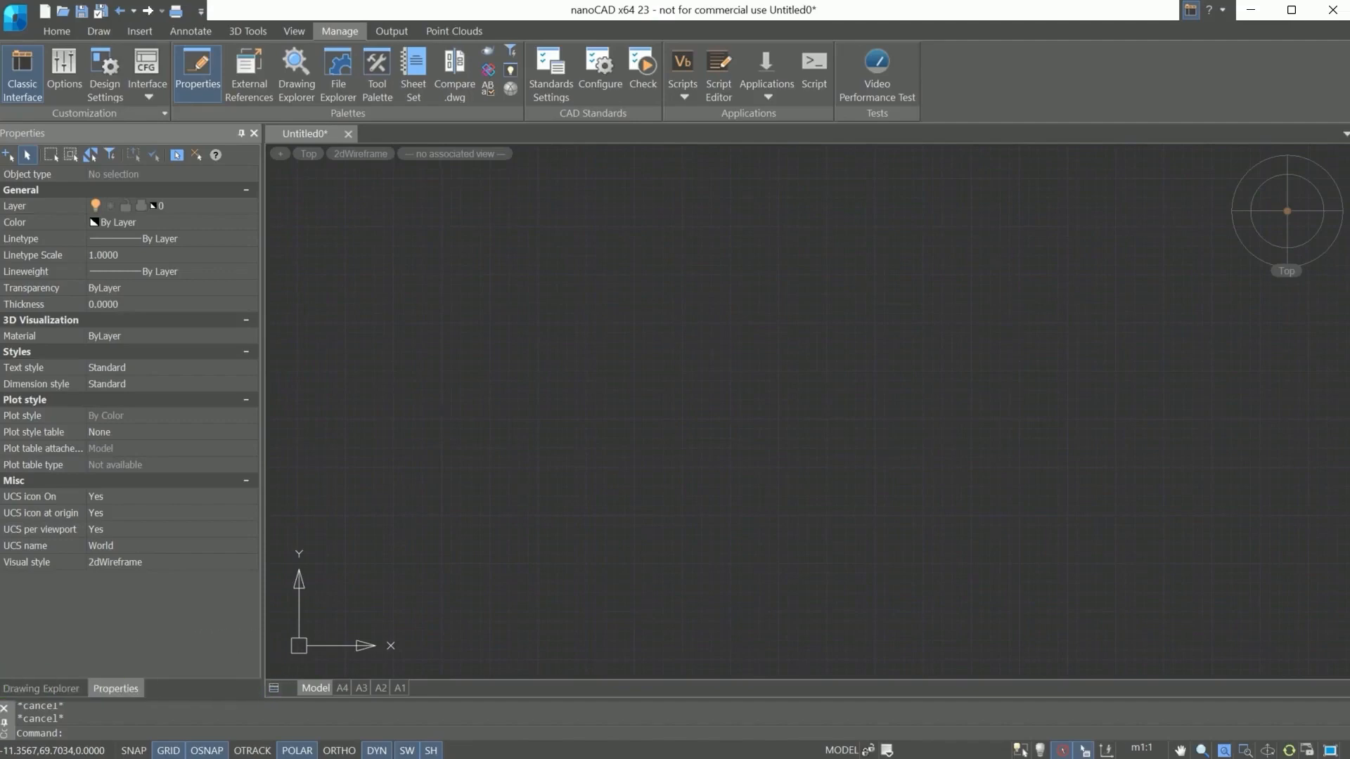
Start a chain of lines with its first point just above the origin, at about X 30, Y 60.
{"action": "left_click", "coordinate": [56, 31]}
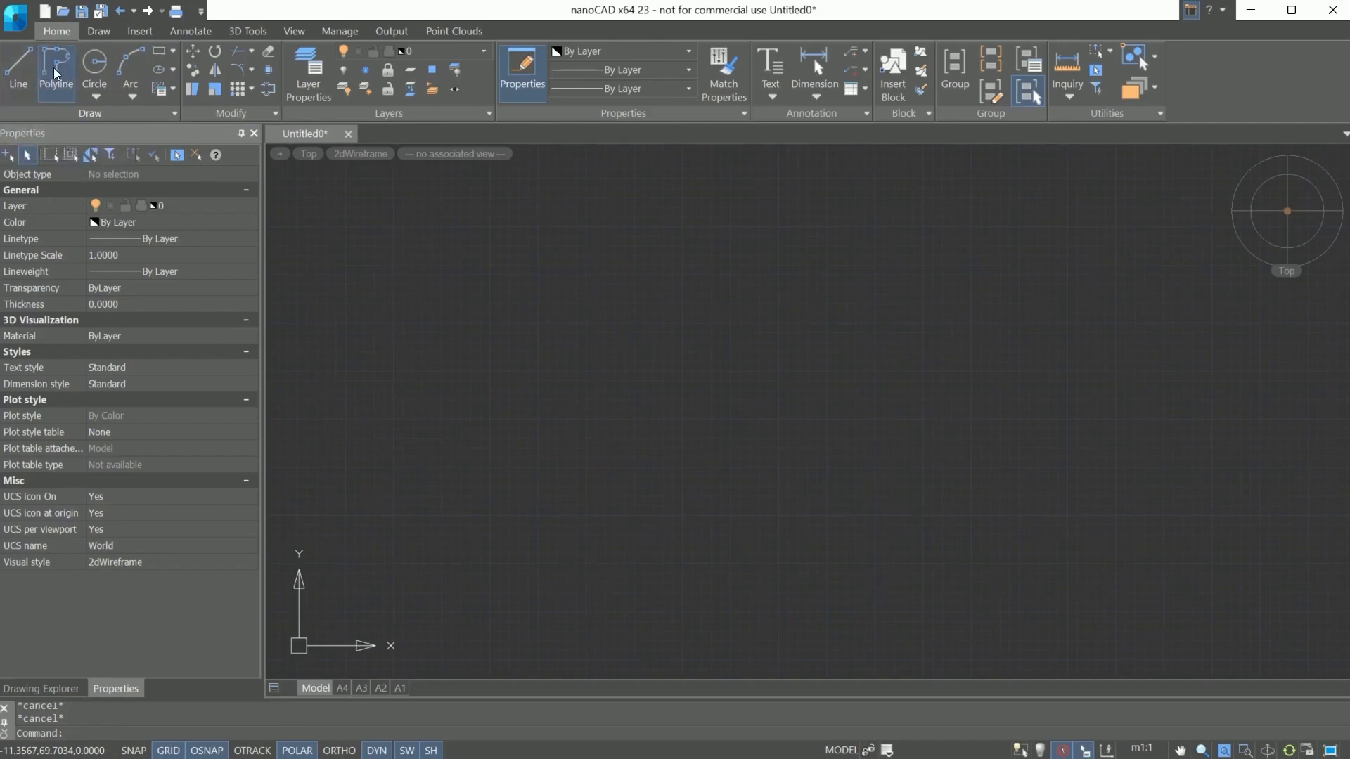
{"action": "left_click", "coordinate": [111, 116]}
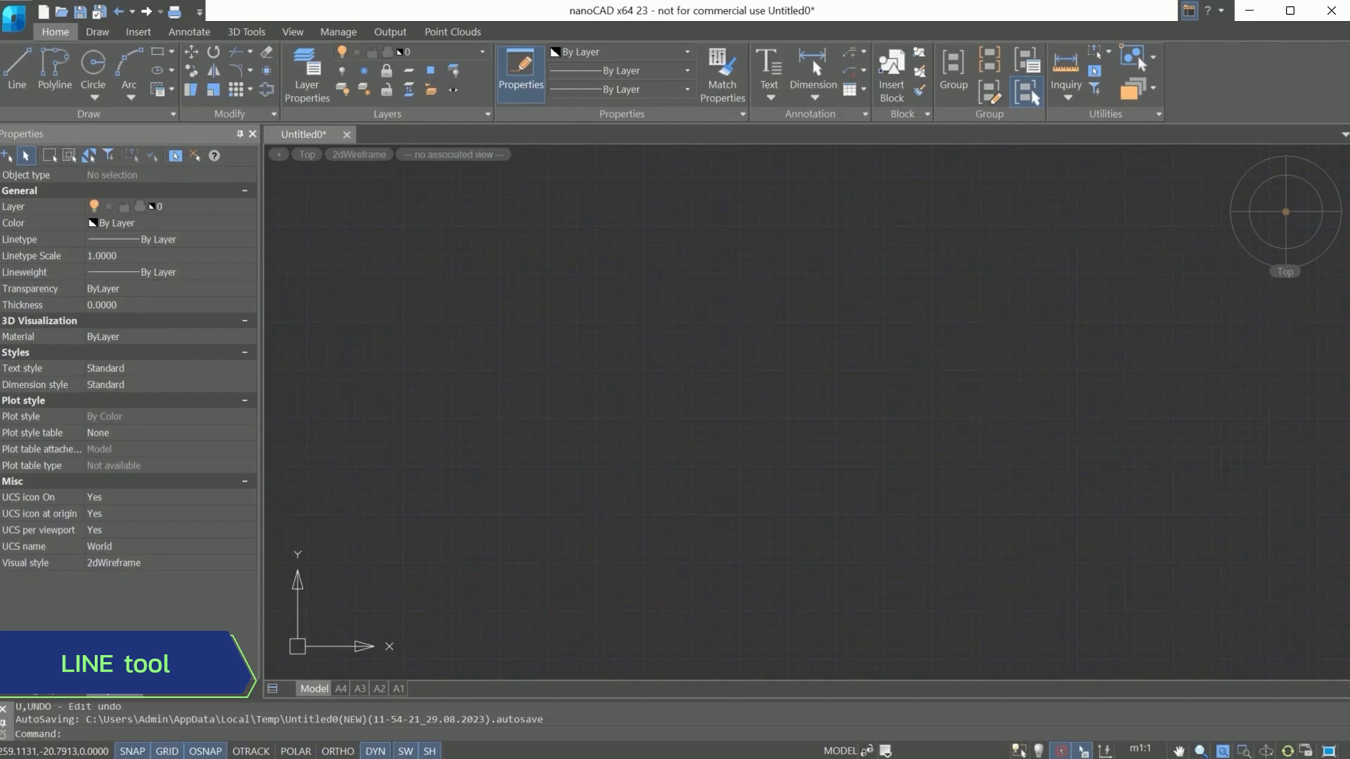
{"action": "left_click", "coordinate": [16, 74]}
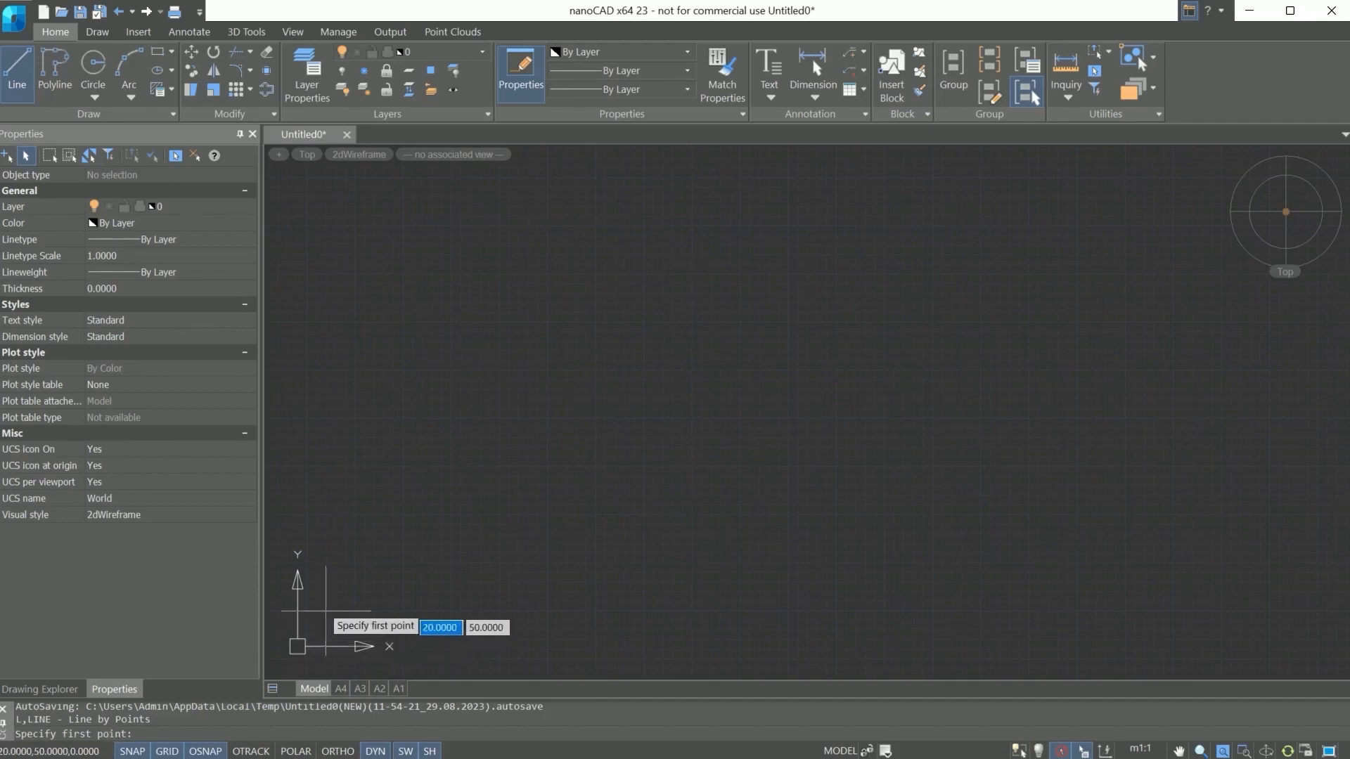
{"action": "left_click", "coordinate": [337, 603]}
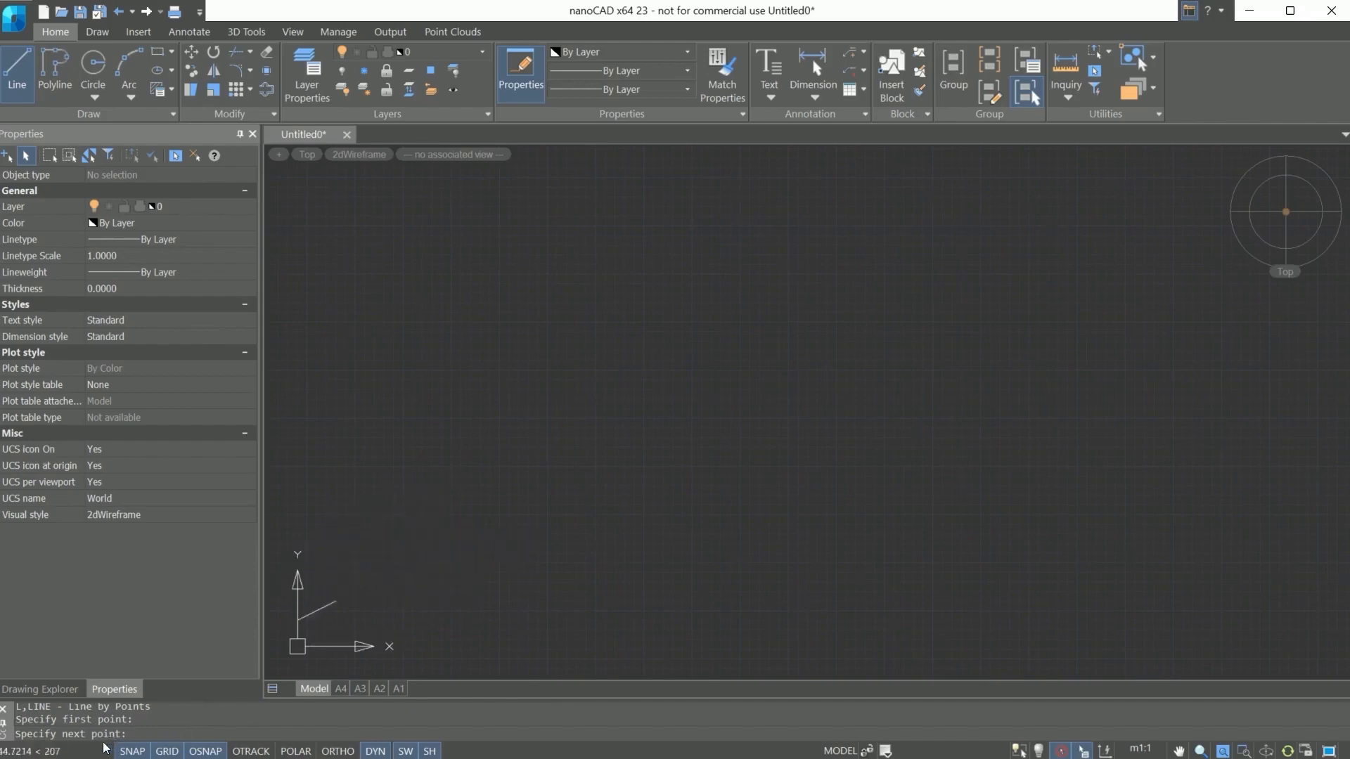
Draw seven connected segments from the first point: one slanting up, five horizontal and vertical ones, and a final slanting one.
{"action": "left_click", "coordinate": [479, 466]}
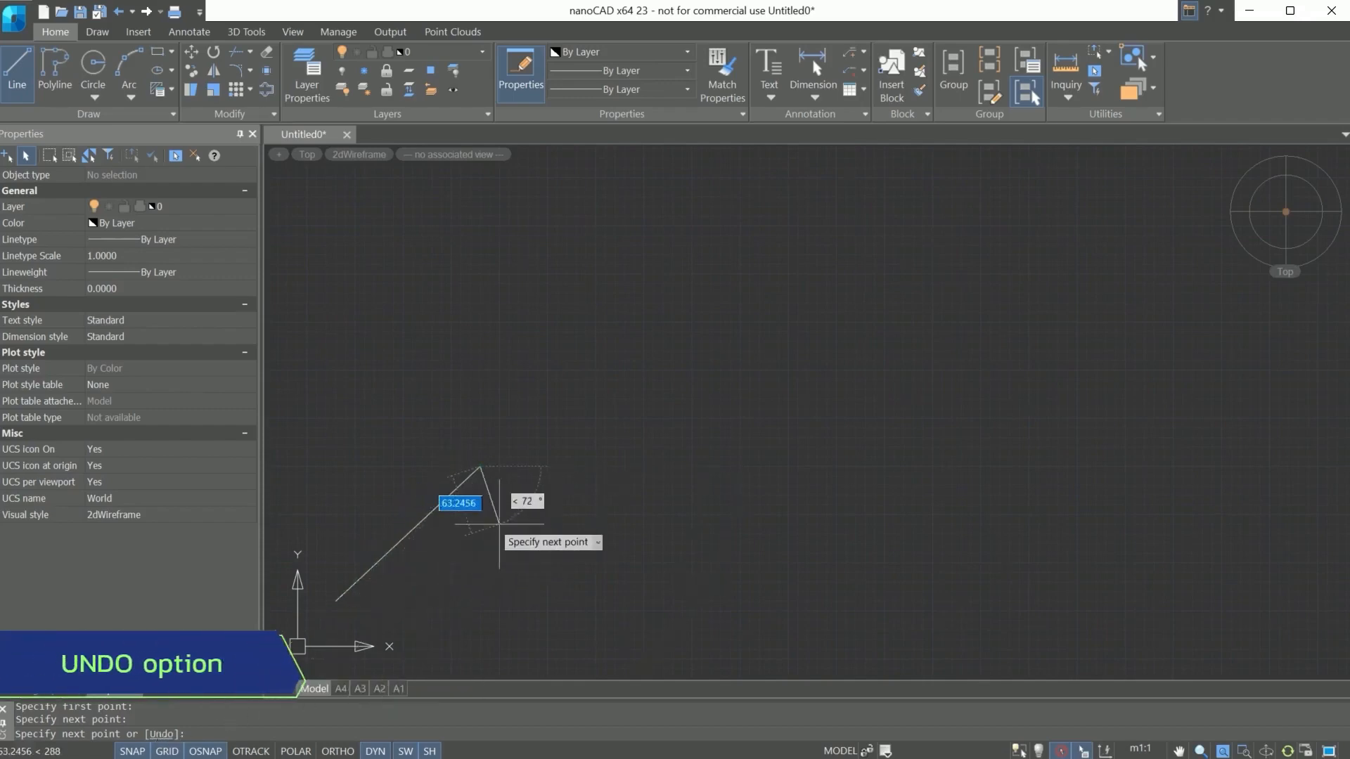
{"action": "left_click", "coordinate": [643, 466]}
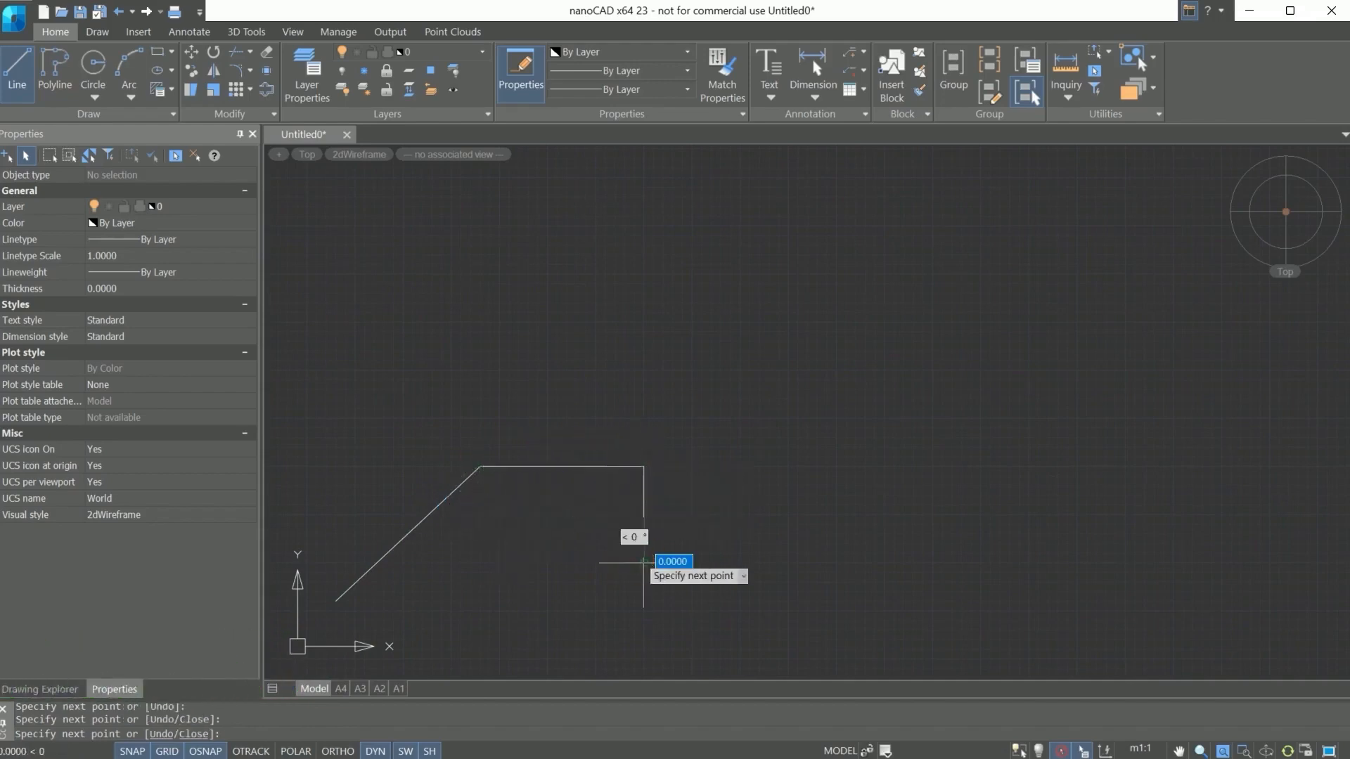
{"action": "left_click", "coordinate": [643, 563]}
{"action": "left_click", "coordinate": [481, 562]}
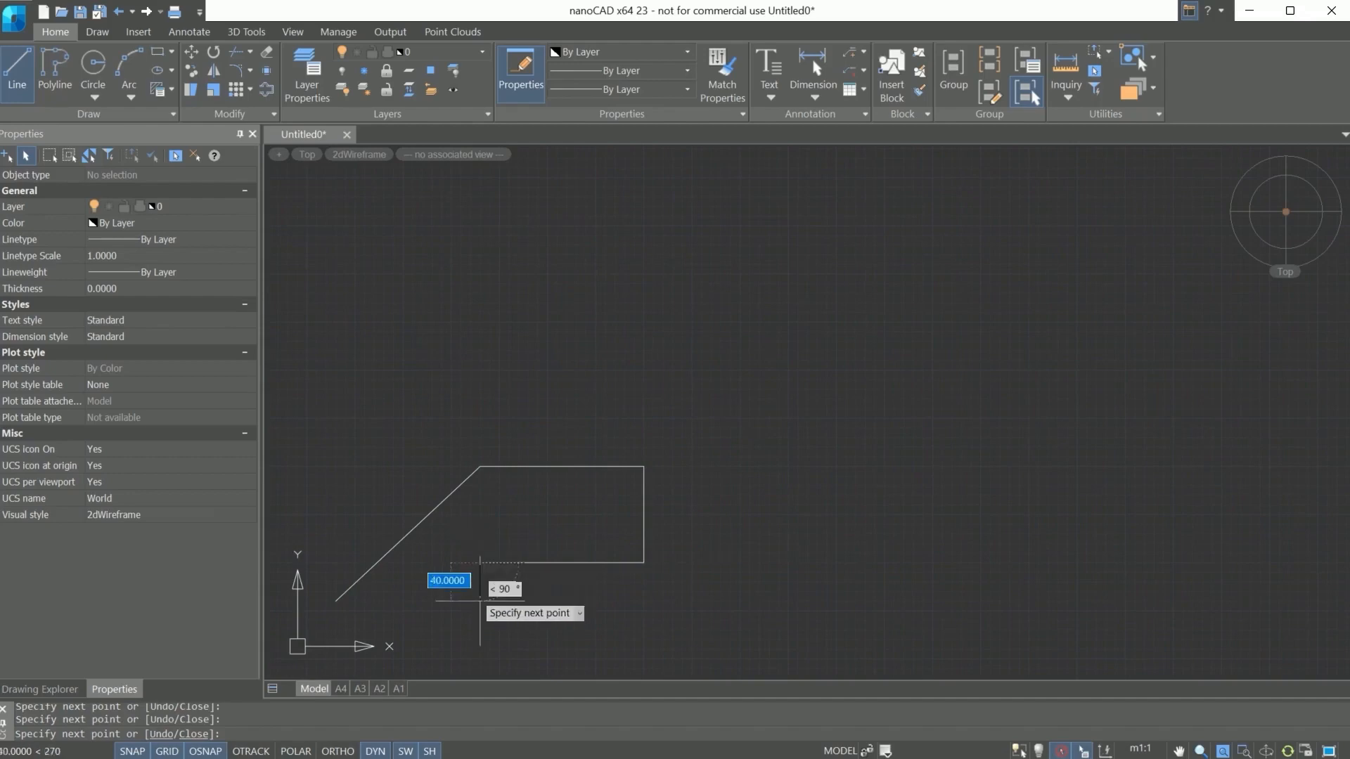
{"action": "left_click", "coordinate": [643, 601]}
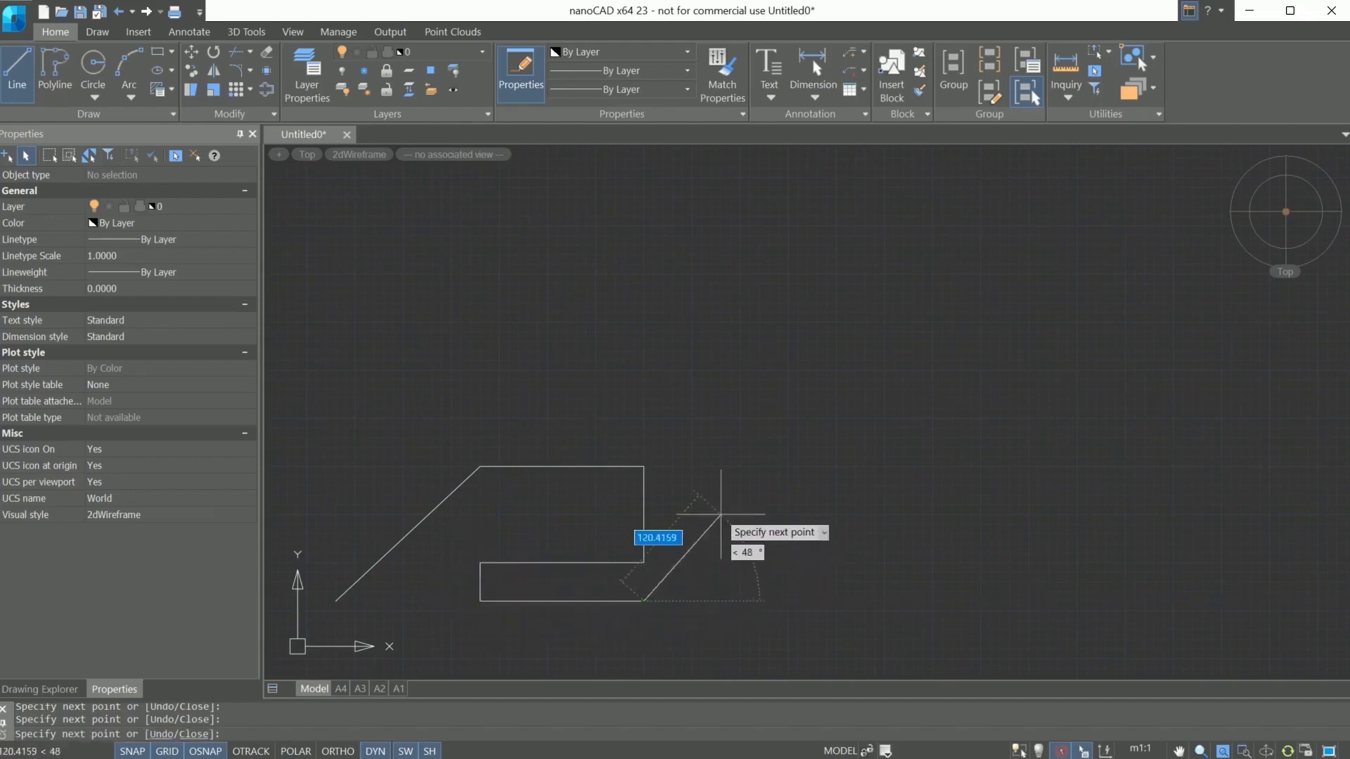
{"action": "left_click", "coordinate": [721, 515]}
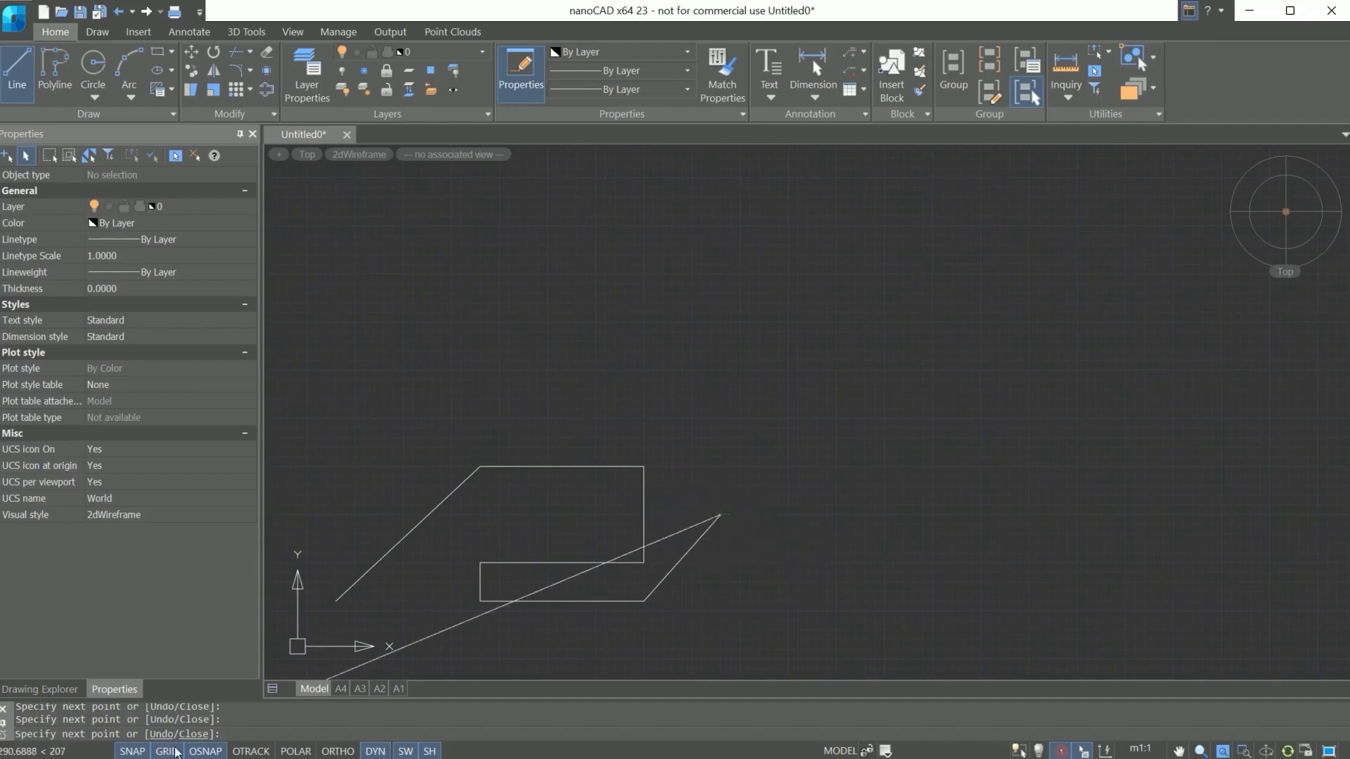
Undo all segments of the current line chain one by one, back to its first point.
{"action": "left_click", "coordinate": [161, 734]}
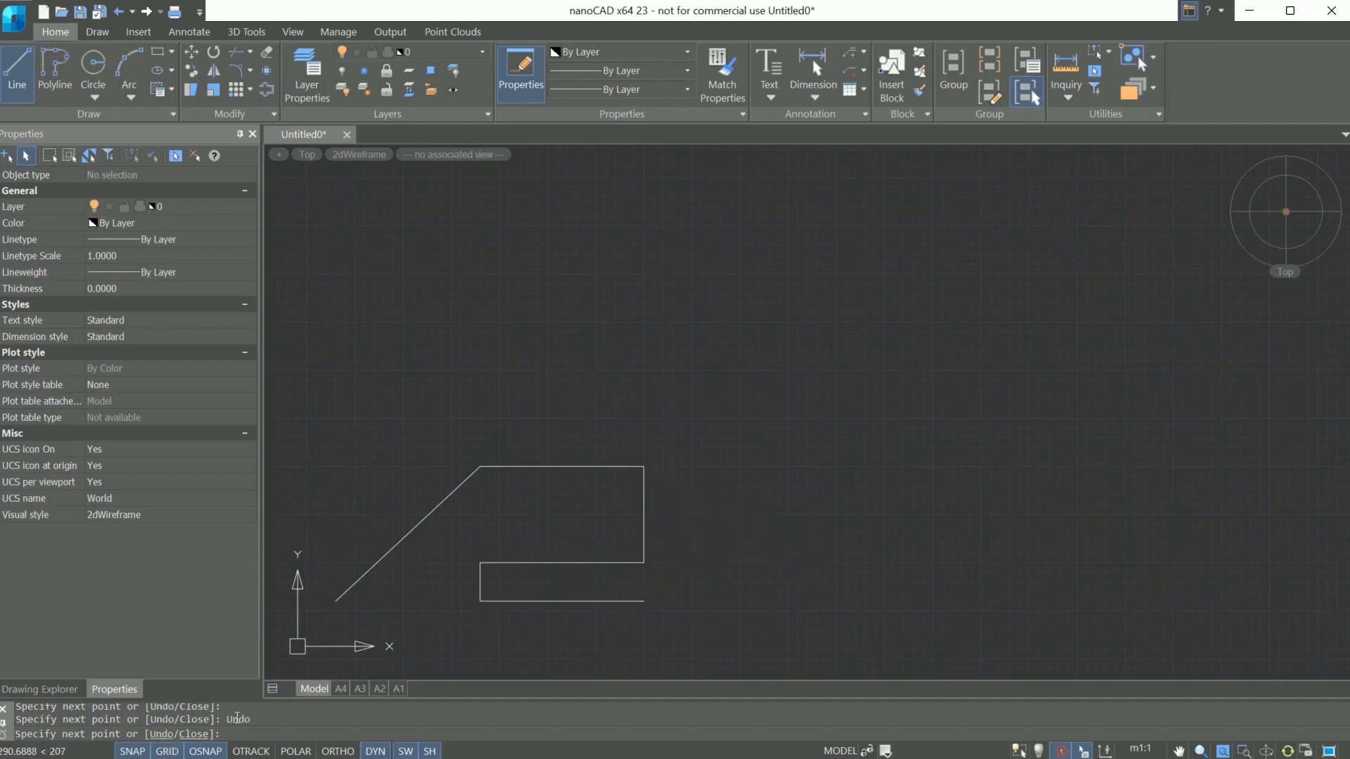
{"action": "left_click", "coordinate": [161, 735]}
{"action": "left_click", "coordinate": [163, 735]}
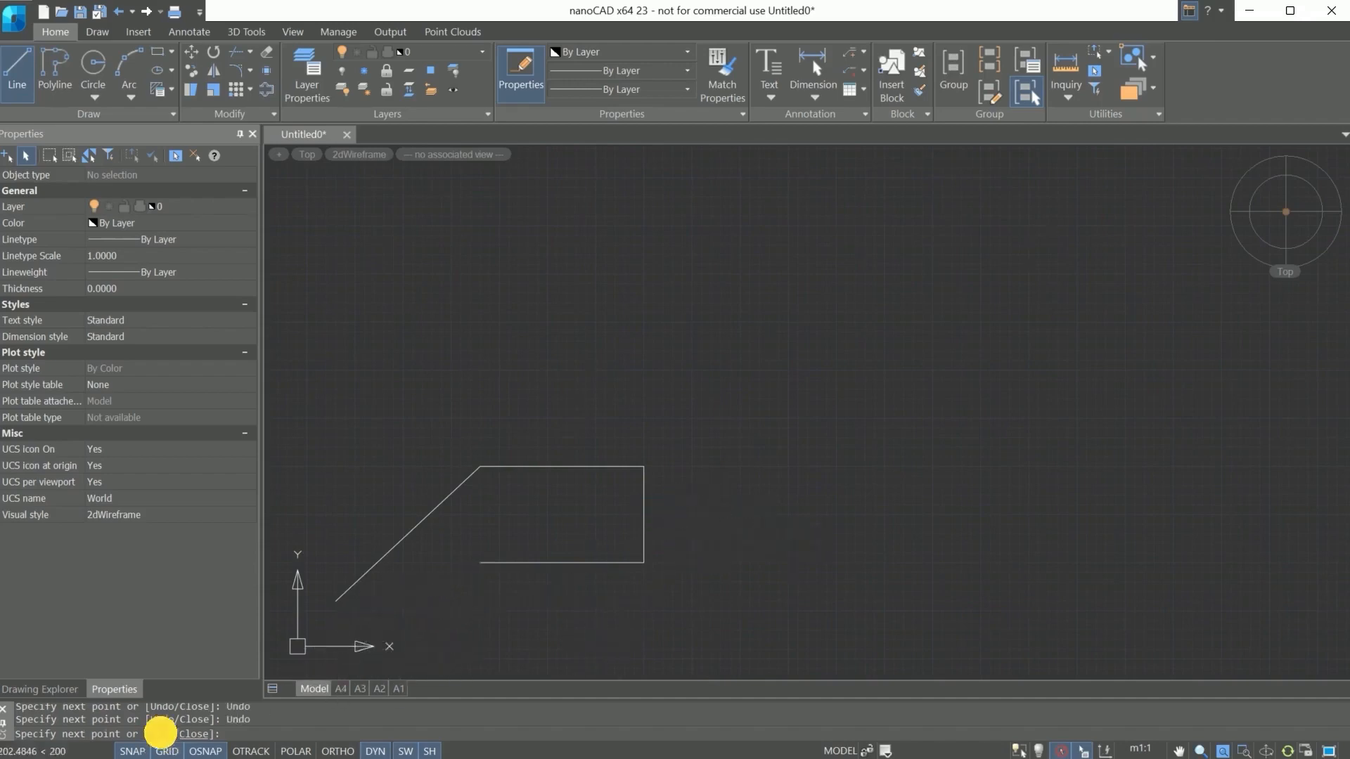
{"action": "left_click", "coordinate": [162, 735]}
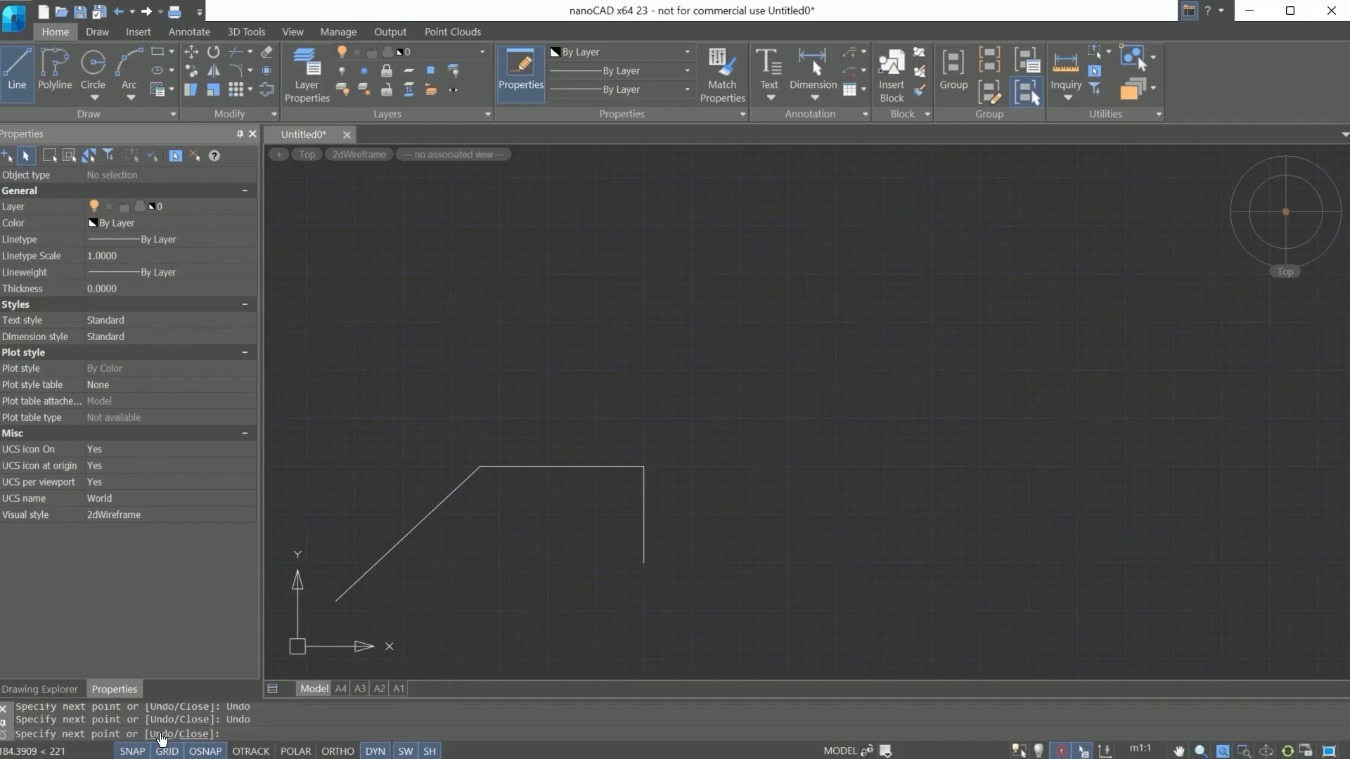
{"action": "left_click", "coordinate": [162, 735]}
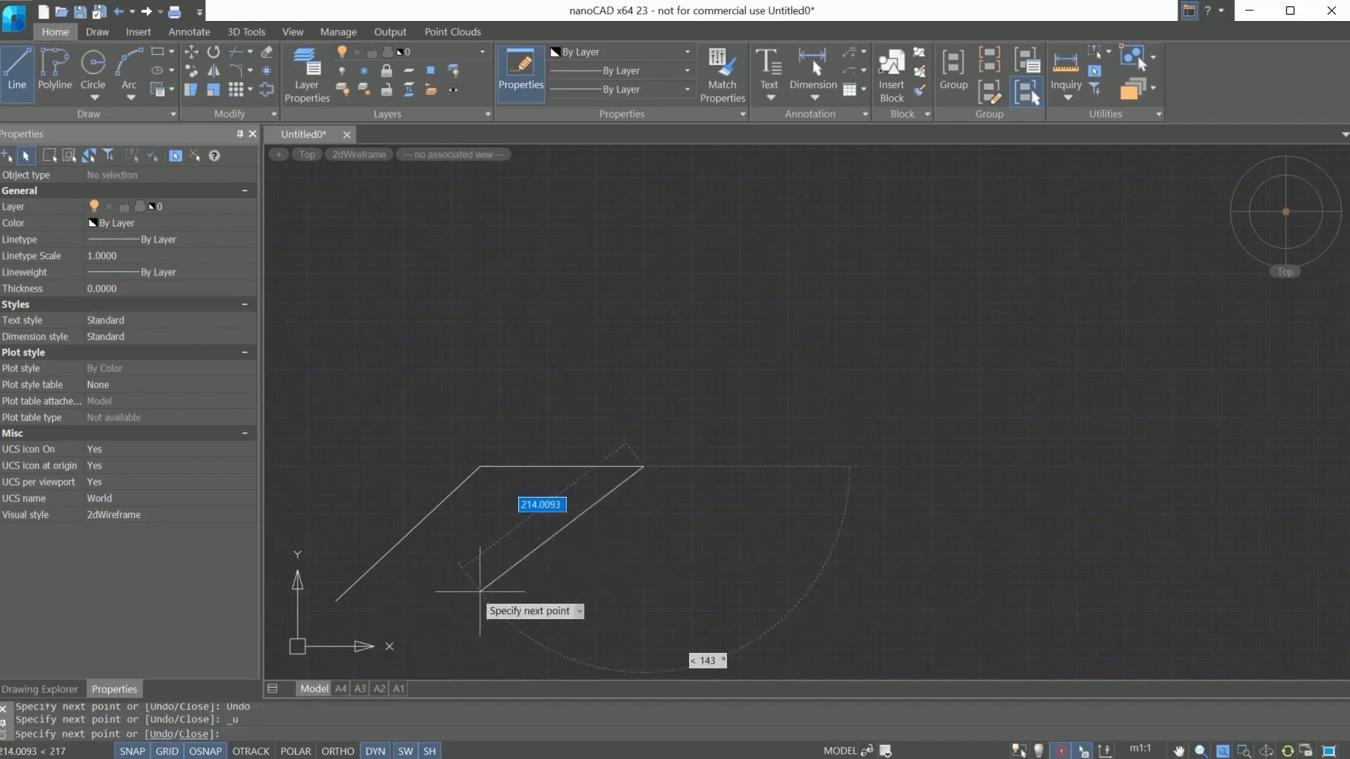
{"action": "key", "text": "ctrl+z"}
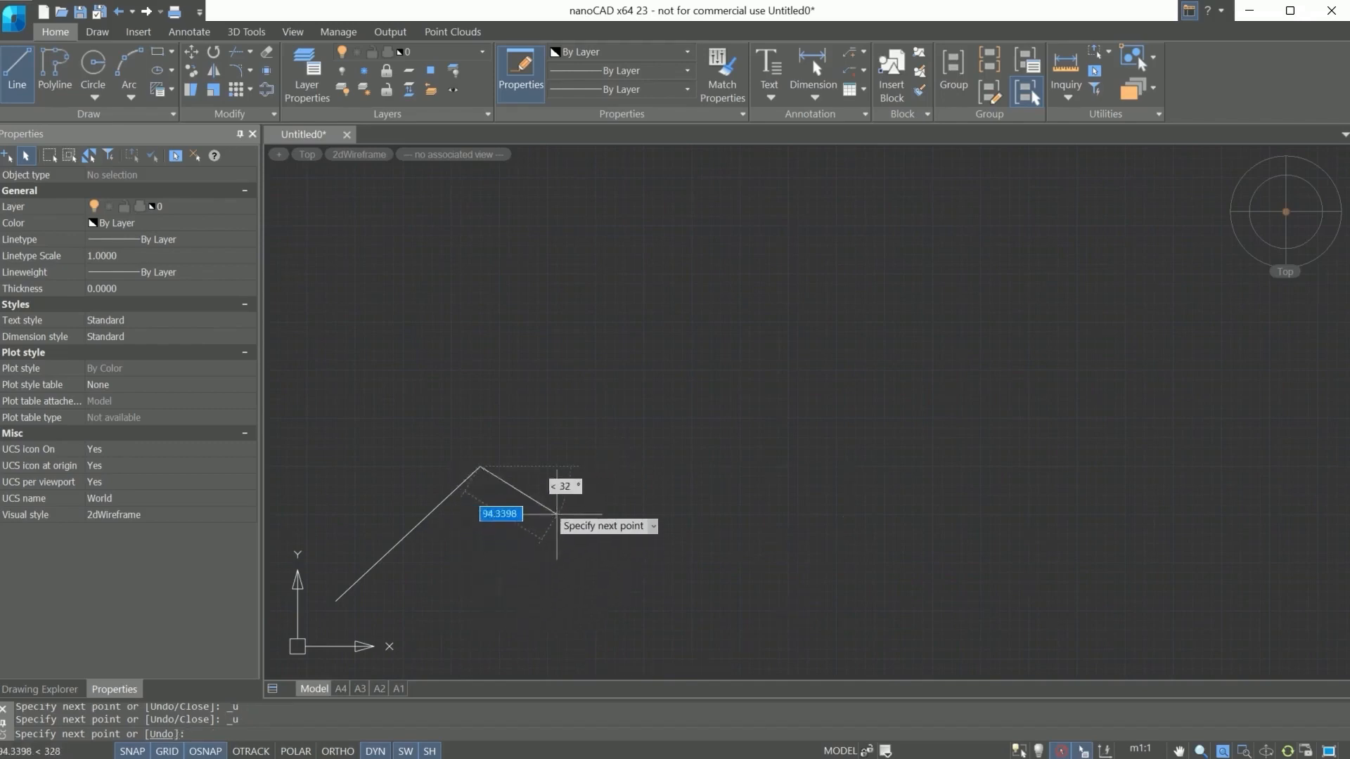
{"action": "type", "text": "u"}
{"action": "key", "text": "Return"}
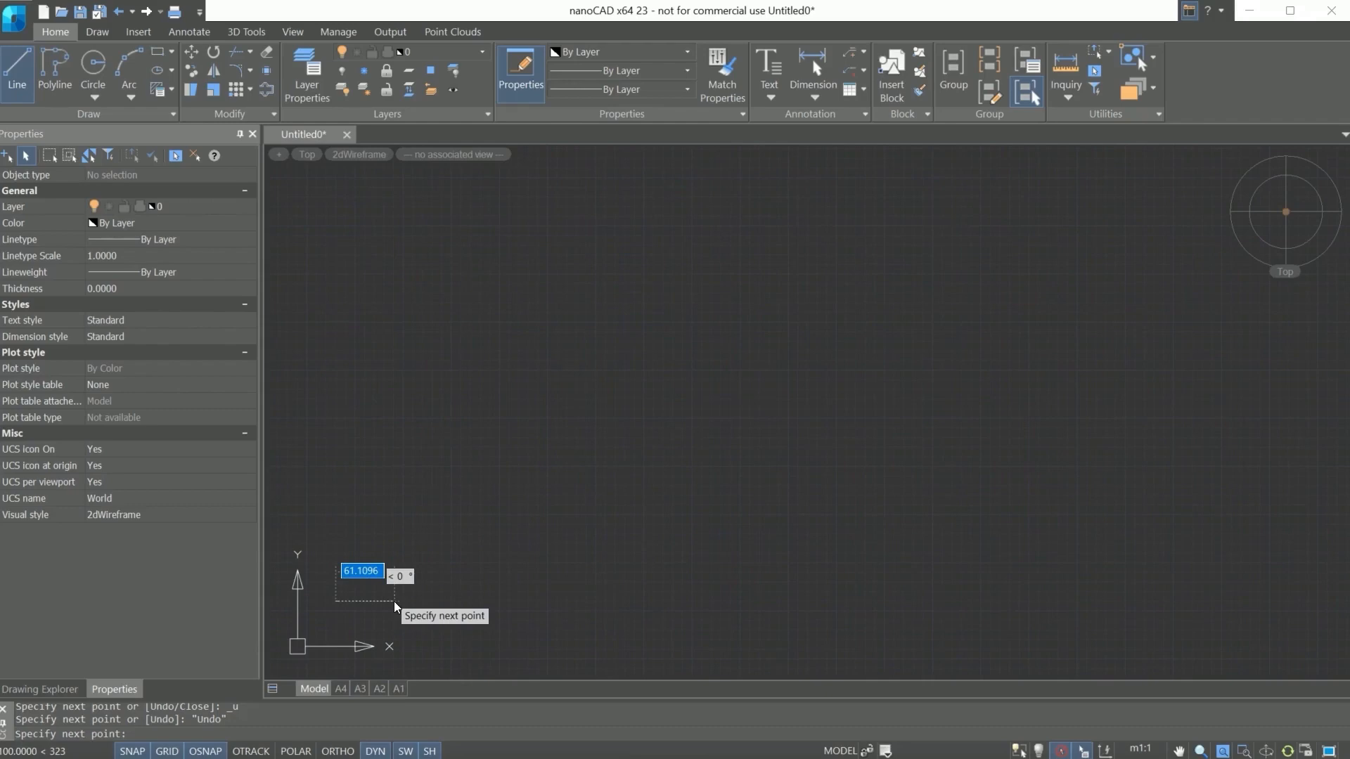
Draw three connected segments from the first point, the first ending at about X 160, Y 200, and close the chain into a four-sided outline.
{"action": "left_click", "coordinate": [460, 467]}
{"action": "left_click", "coordinate": [566, 543]}
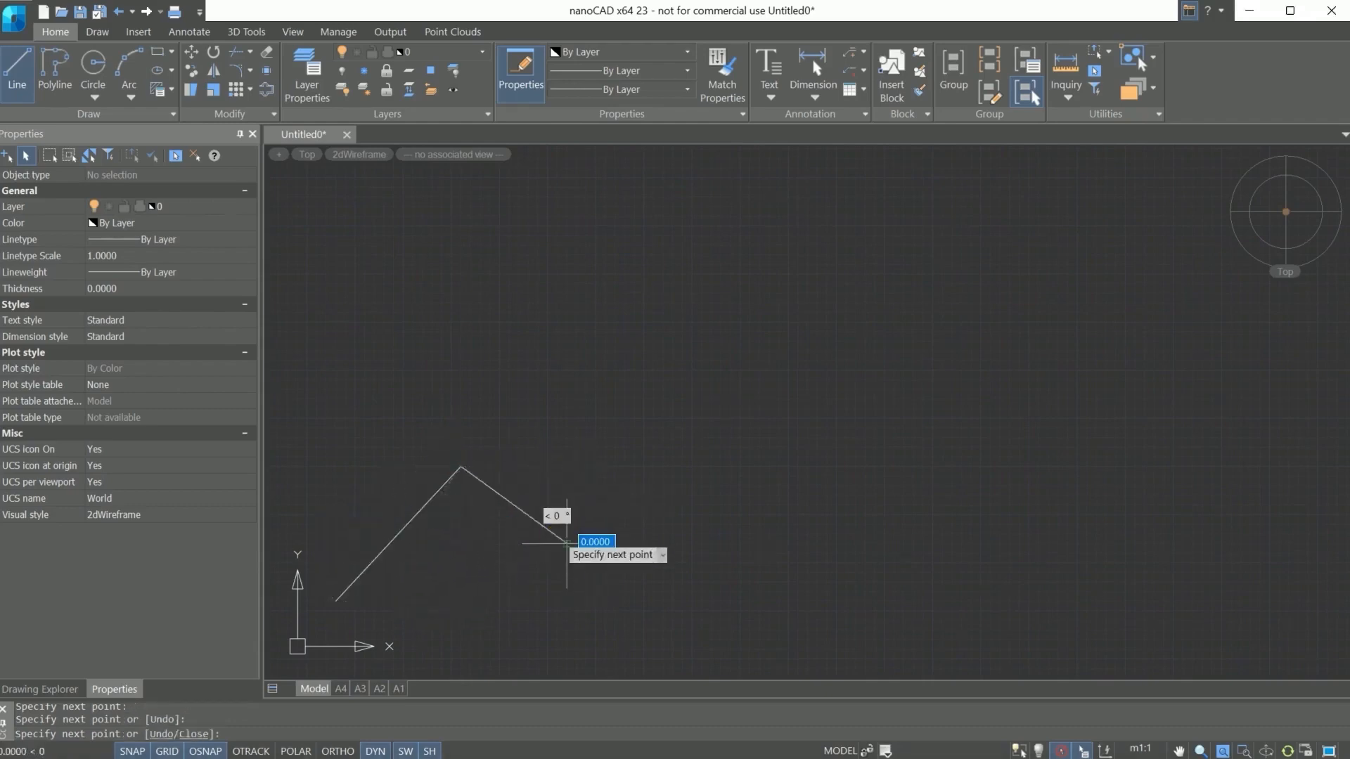
{"action": "left_click", "coordinate": [489, 630]}
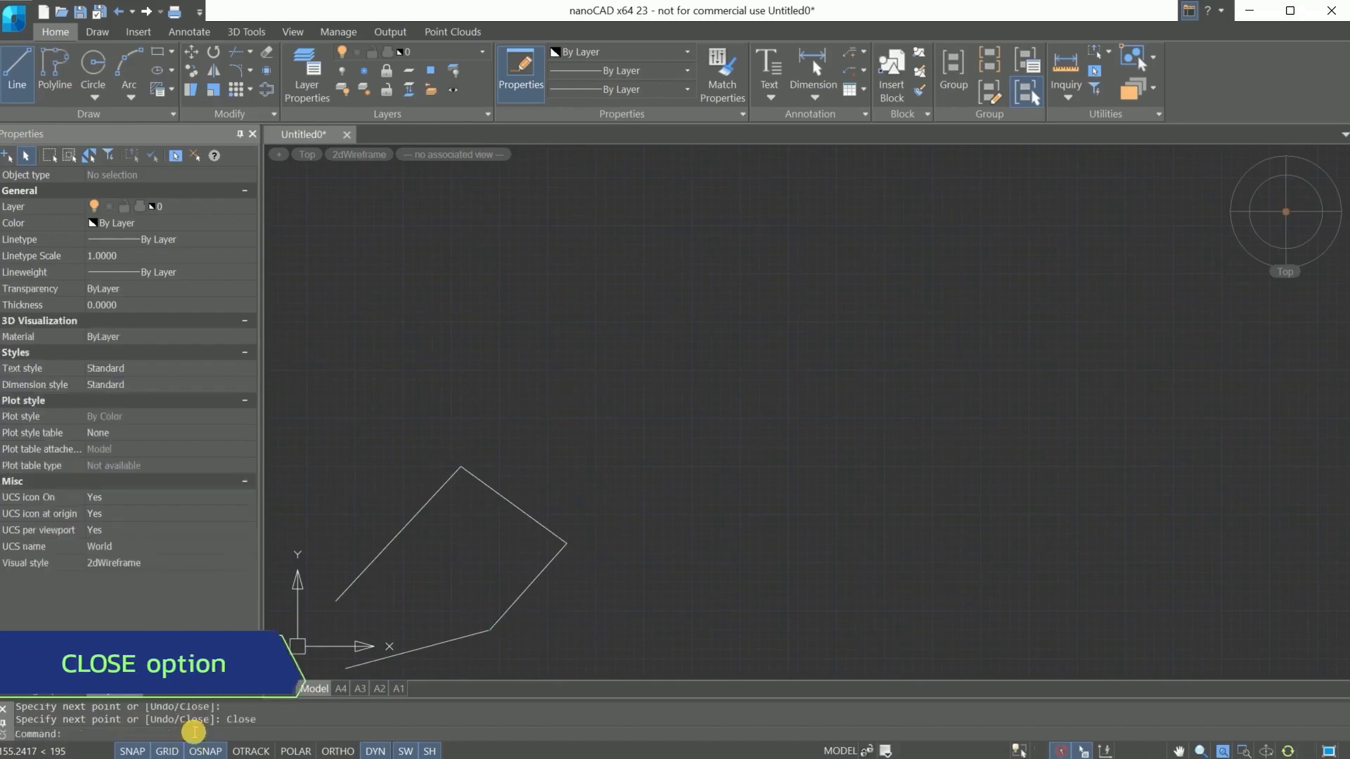
{"action": "left_click", "coordinate": [195, 735]}
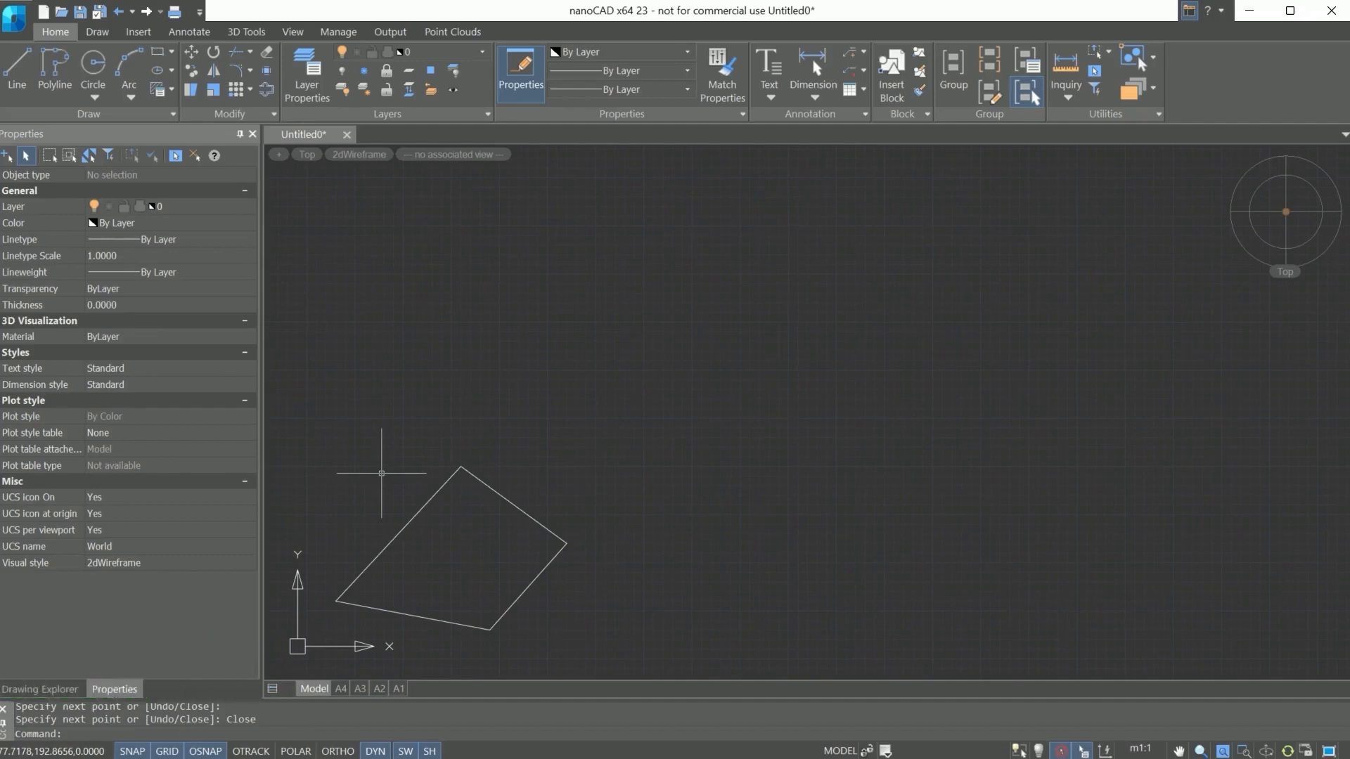
{"action": "key", "text": "Escape"}
{"action": "key", "text": "Escape"}
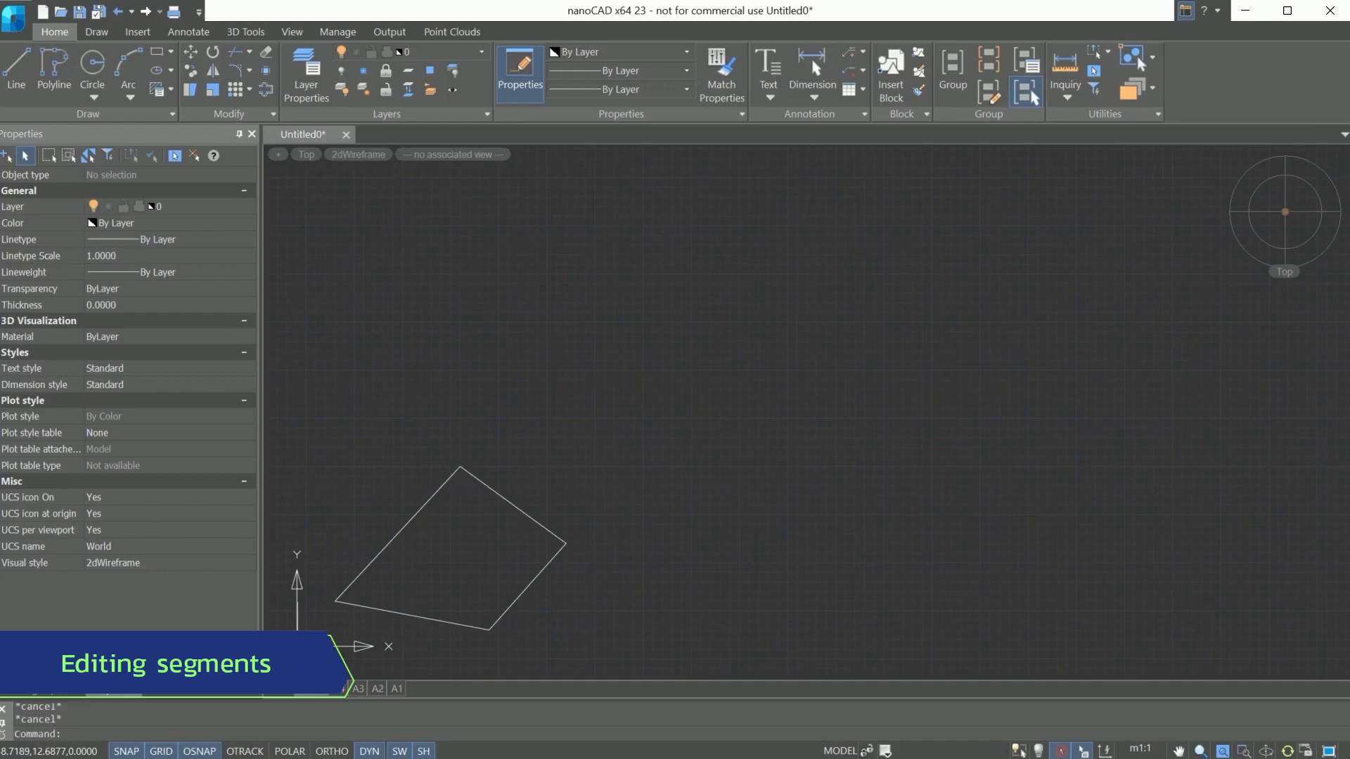
Move the outline's upper-left line by its midpoint grip, using a distance of -50.
{"action": "left_click", "coordinate": [371, 560]}
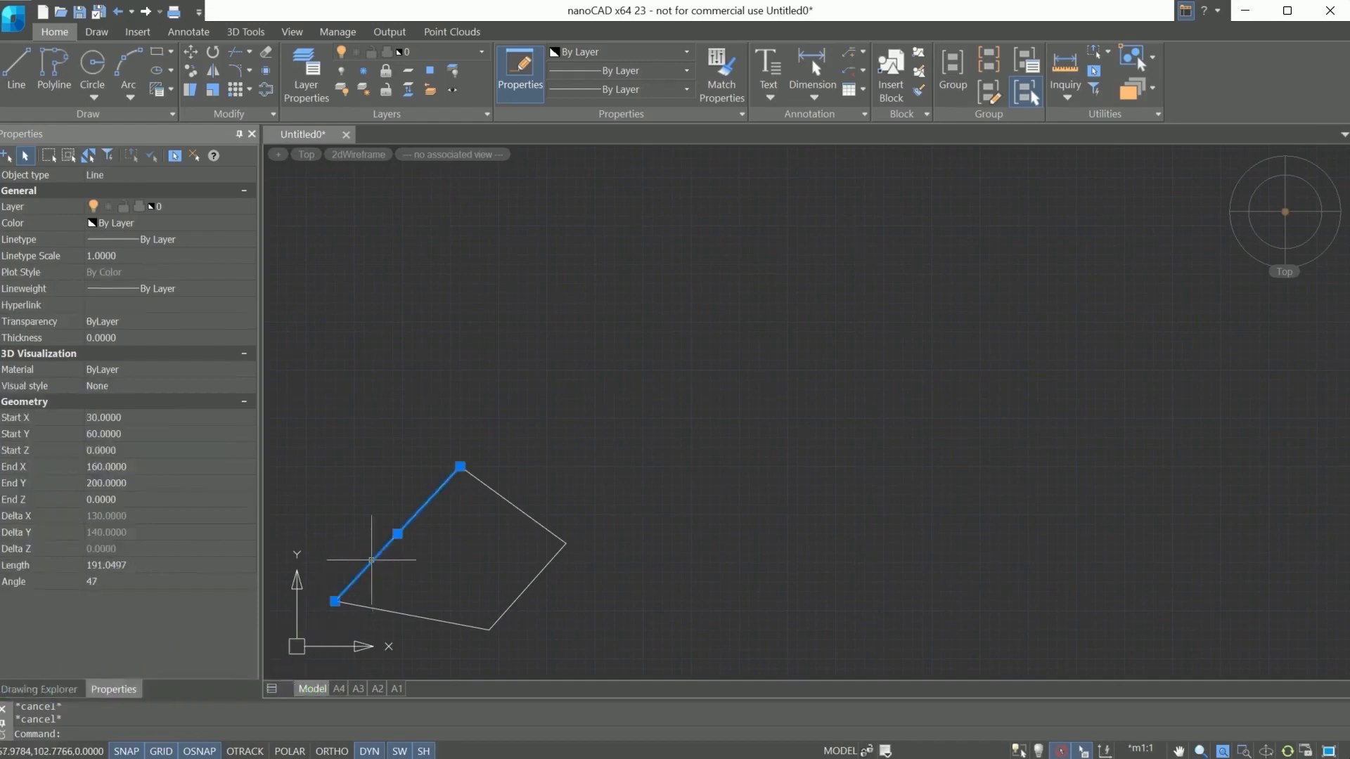
{"action": "mouse_move", "coordinate": [460, 466]}
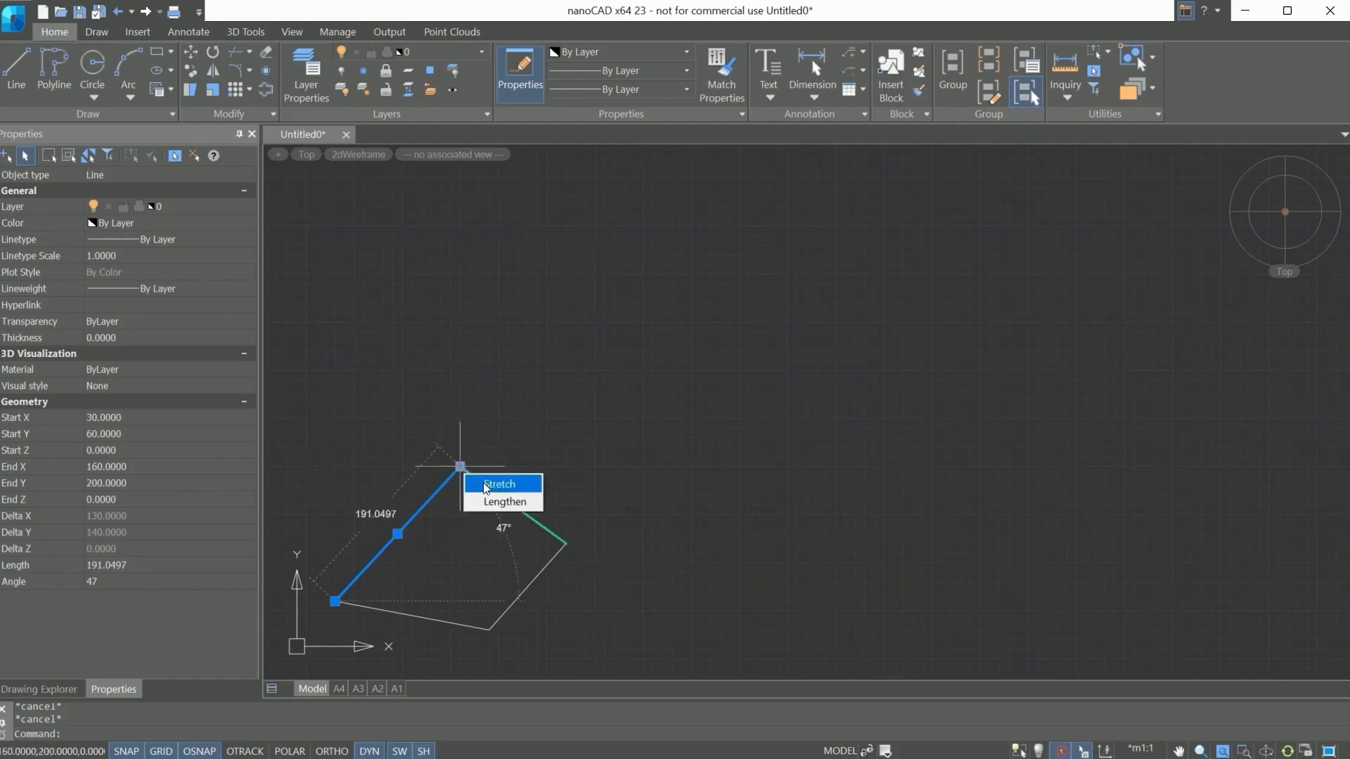
{"action": "left_click", "coordinate": [485, 485]}
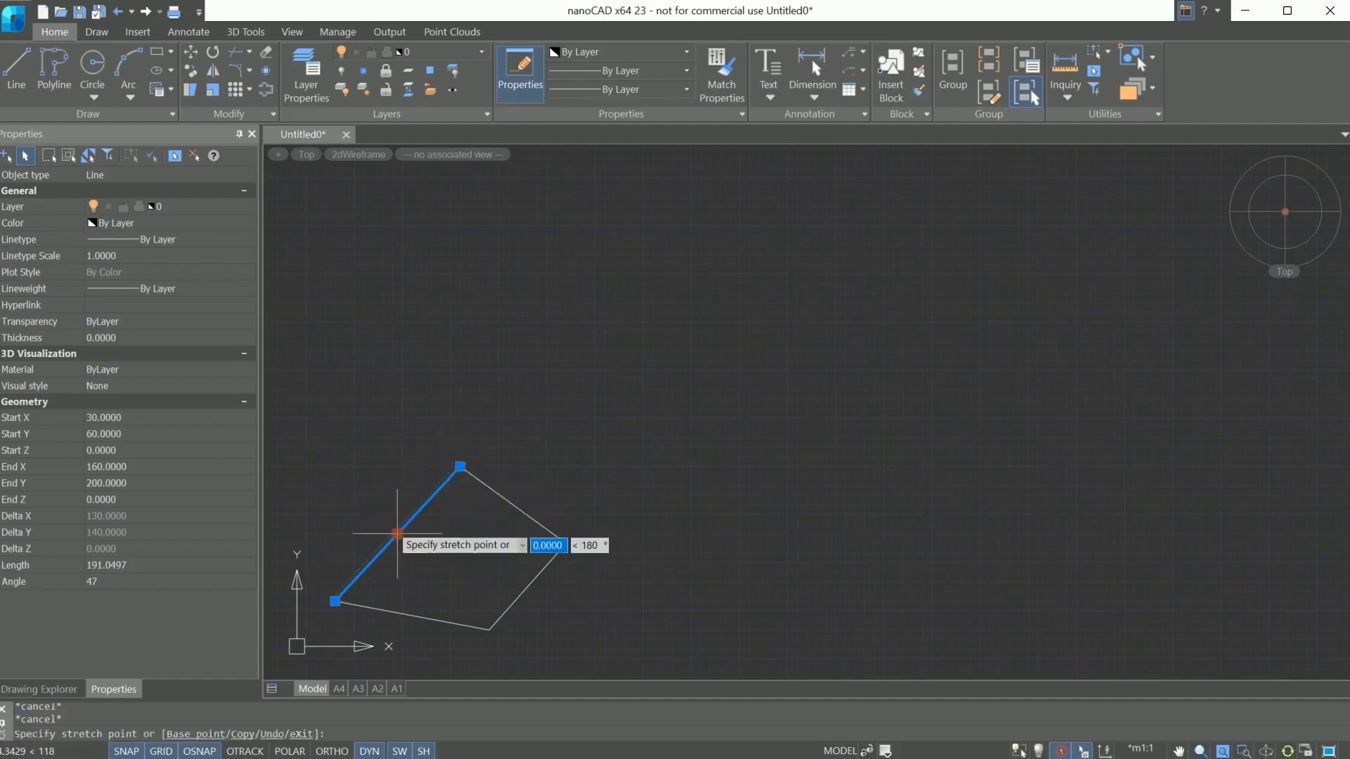
{"action": "type", "text": "-500"}
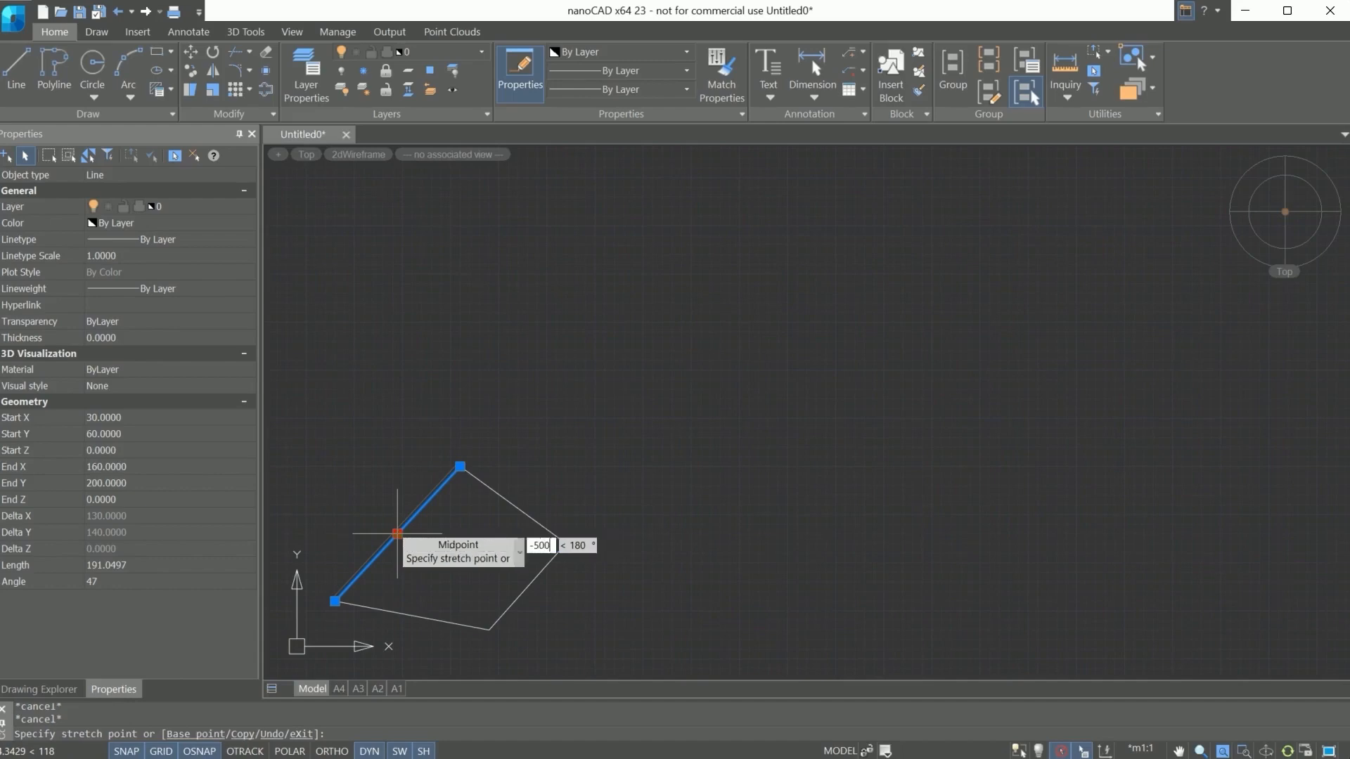
{"action": "key", "text": "BackSpace"}
{"action": "key", "text": "Return"}
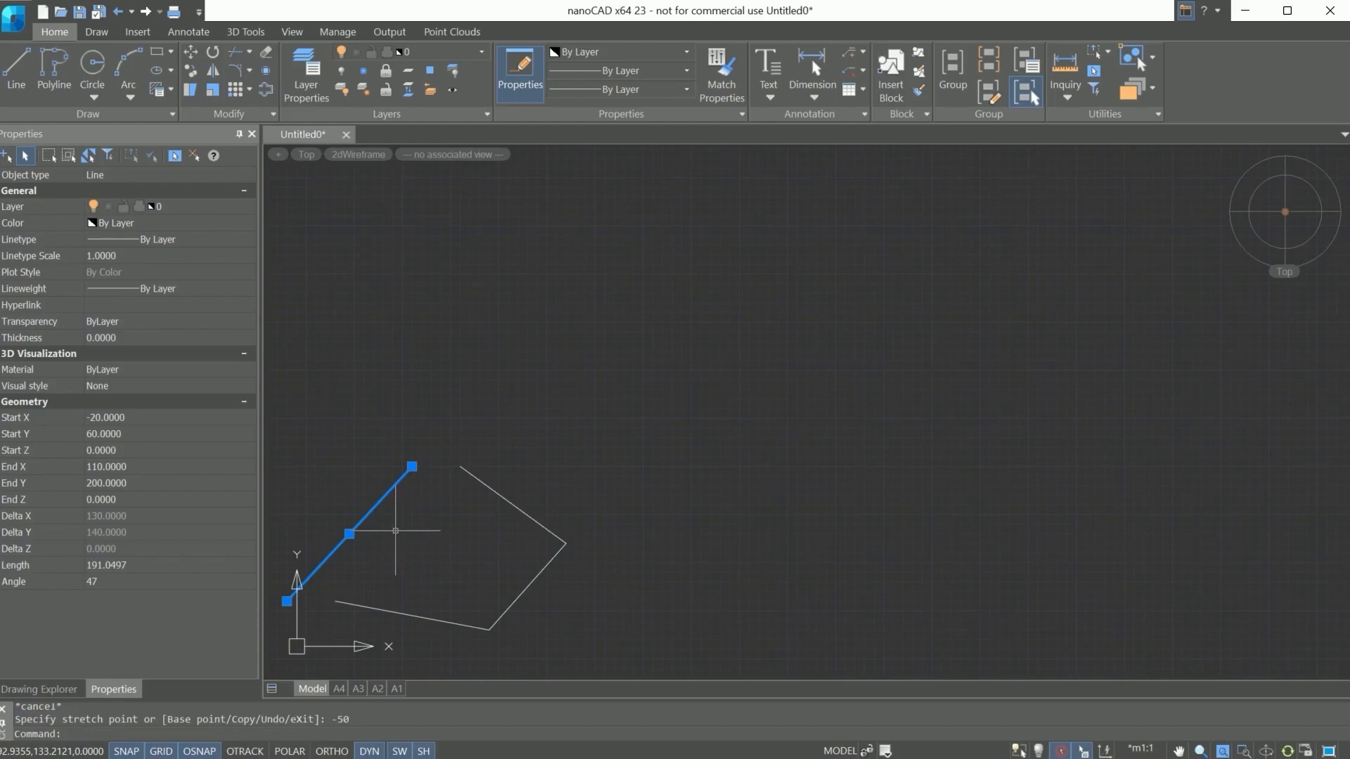
Undo the last move of the outline's upper-left line.
{"action": "left_click_drag", "start_coordinate": [314, 718], "coordinate": [166, 718]}
{"action": "key", "text": "Escape"}
{"action": "key", "text": "ctrl+z"}
Move the outline's upper-left line by its midpoint grip about 35 units left and 10 up, and again by a distance of -20.
{"action": "left_click", "coordinate": [377, 557]}
{"action": "left_click", "coordinate": [398, 534]}
{"action": "left_click", "coordinate": [364, 523]}
{"action": "left_click", "coordinate": [364, 523]}
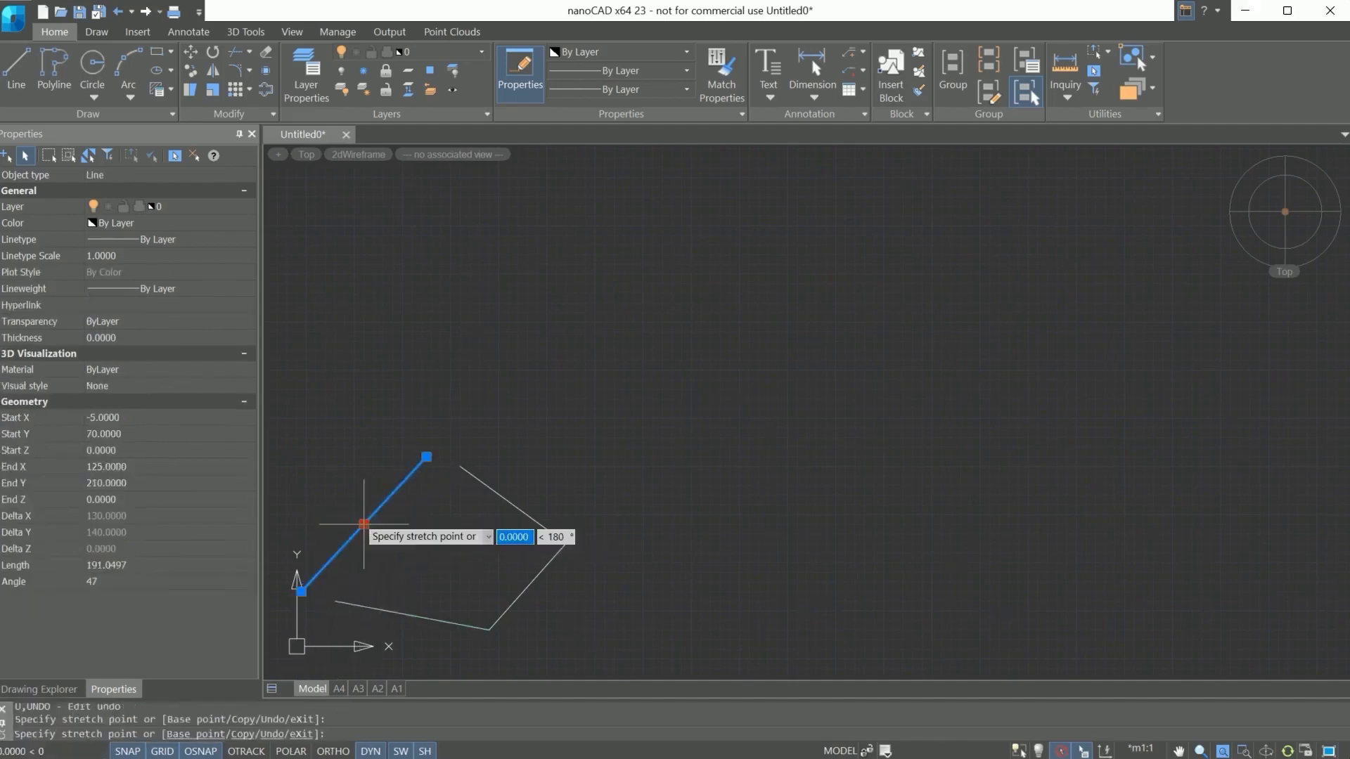
{"action": "type", "text": "-20"}
{"action": "key", "text": "Return"}
{"action": "key", "text": "Escape"}
{"action": "key", "text": "Escape"}
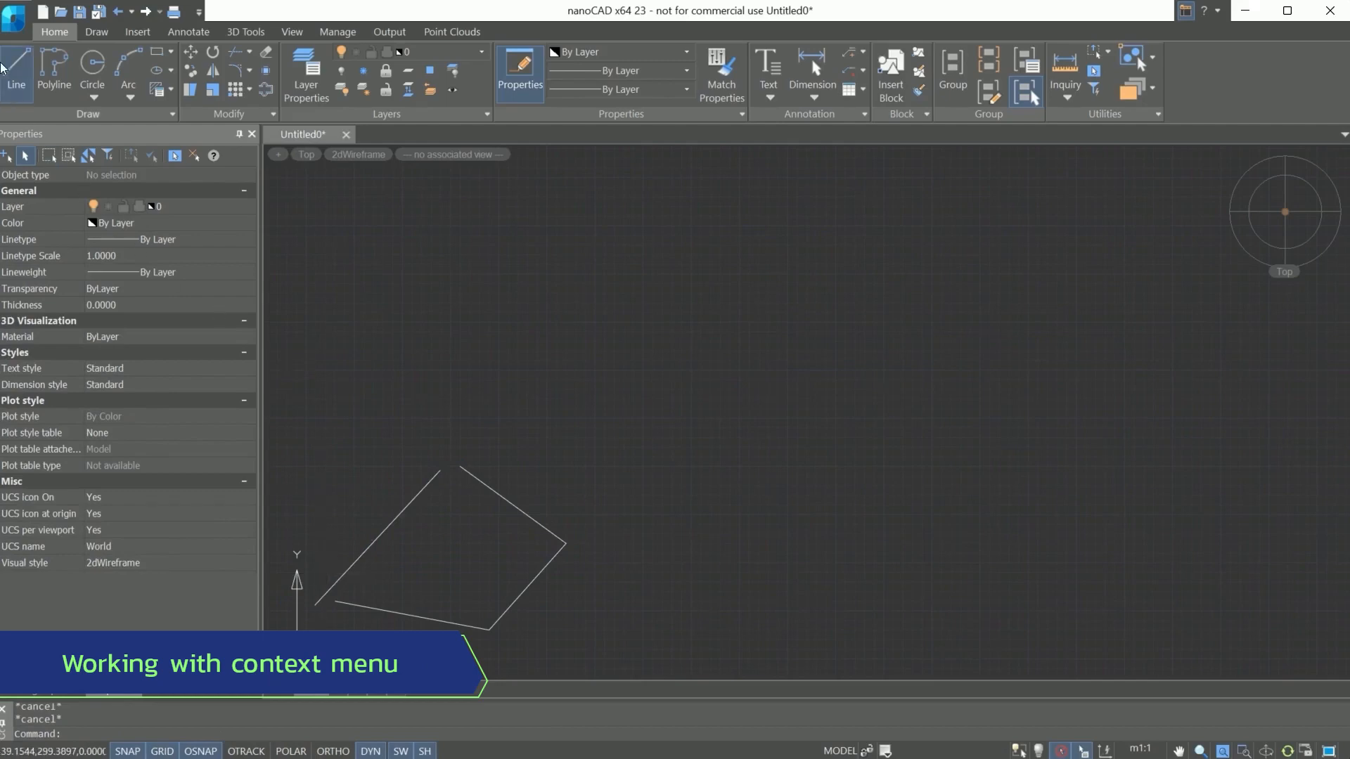
Draw an open two-segment chain above and right of the outline, one segment slanting up and one horizontal, and finish the line.
{"action": "left_click", "coordinate": [14, 68]}
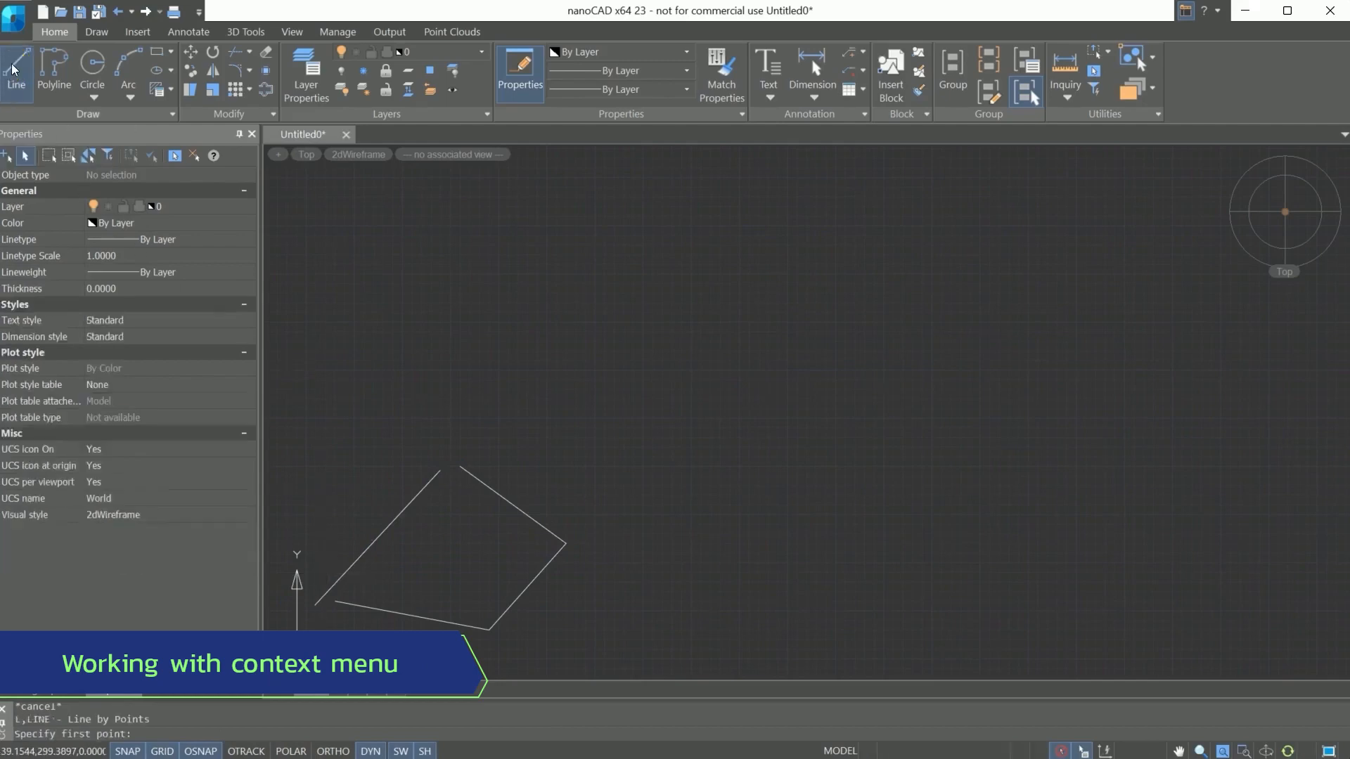
{"action": "left_click", "coordinate": [585, 456]}
{"action": "left_click", "coordinate": [643, 371]}
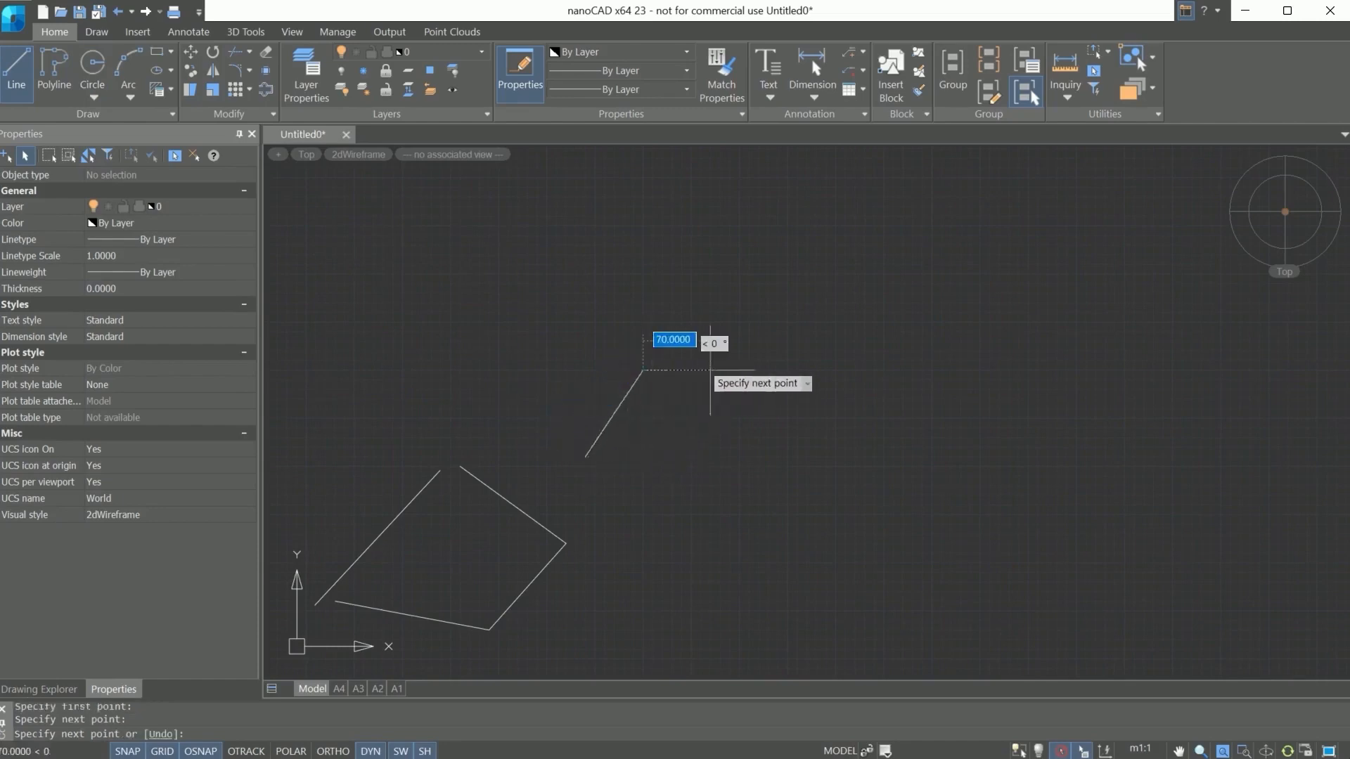
{"action": "left_click", "coordinate": [724, 371]}
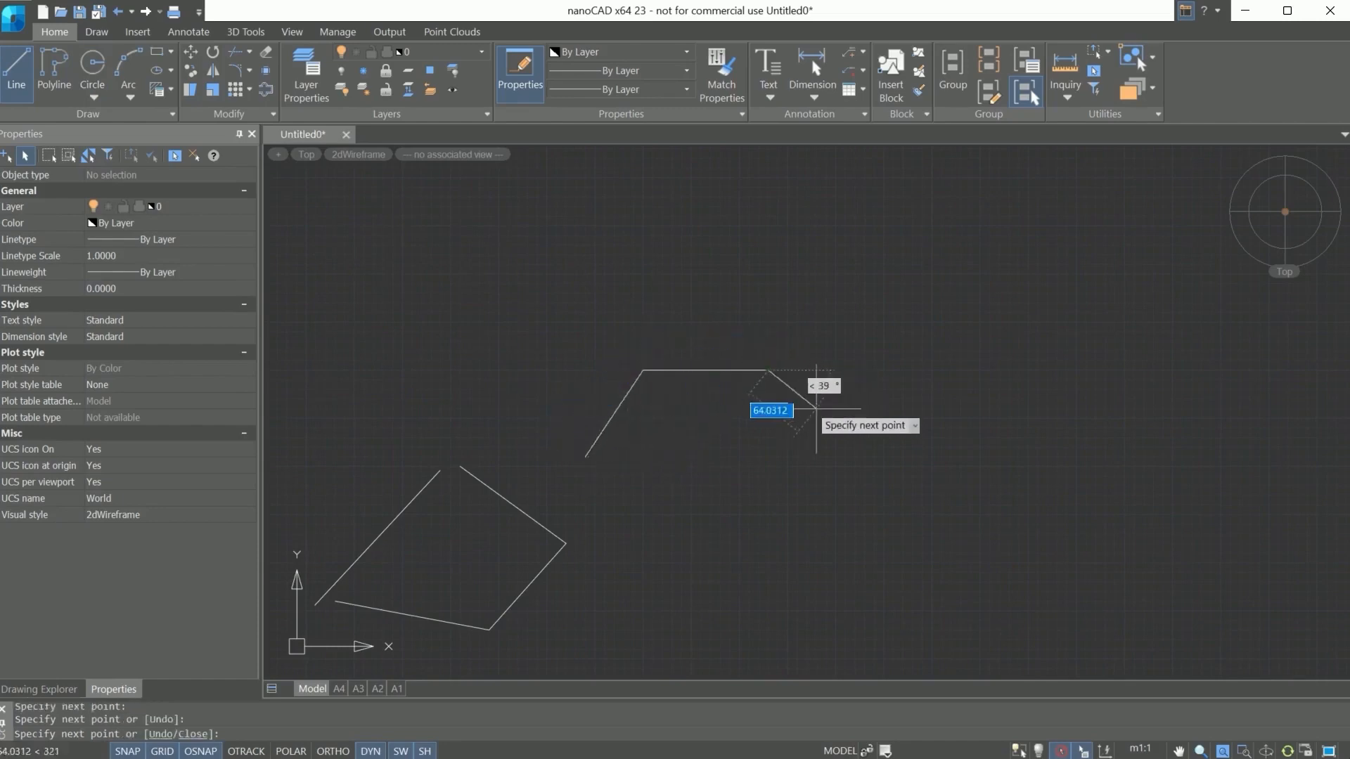
{"action": "right_click", "coordinate": [816, 409]}
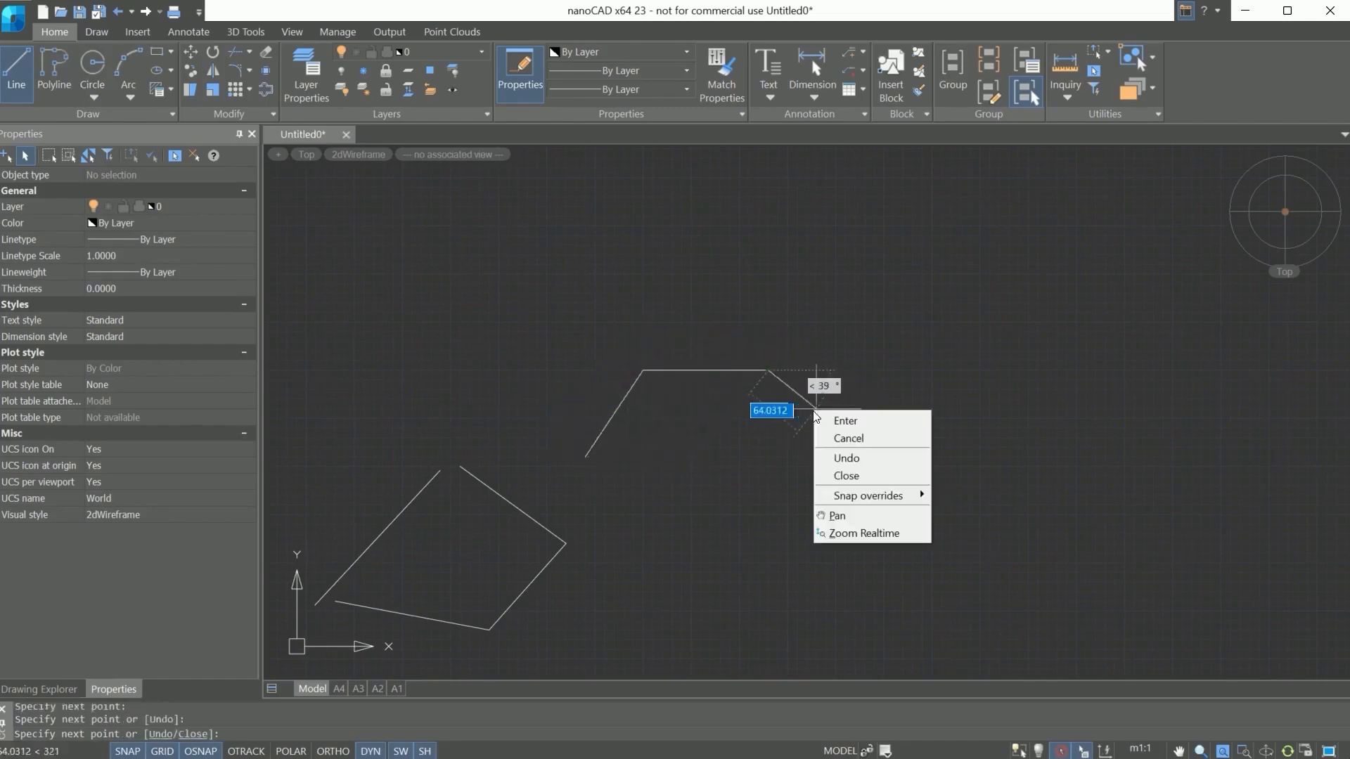
{"action": "left_click", "coordinate": [850, 421]}
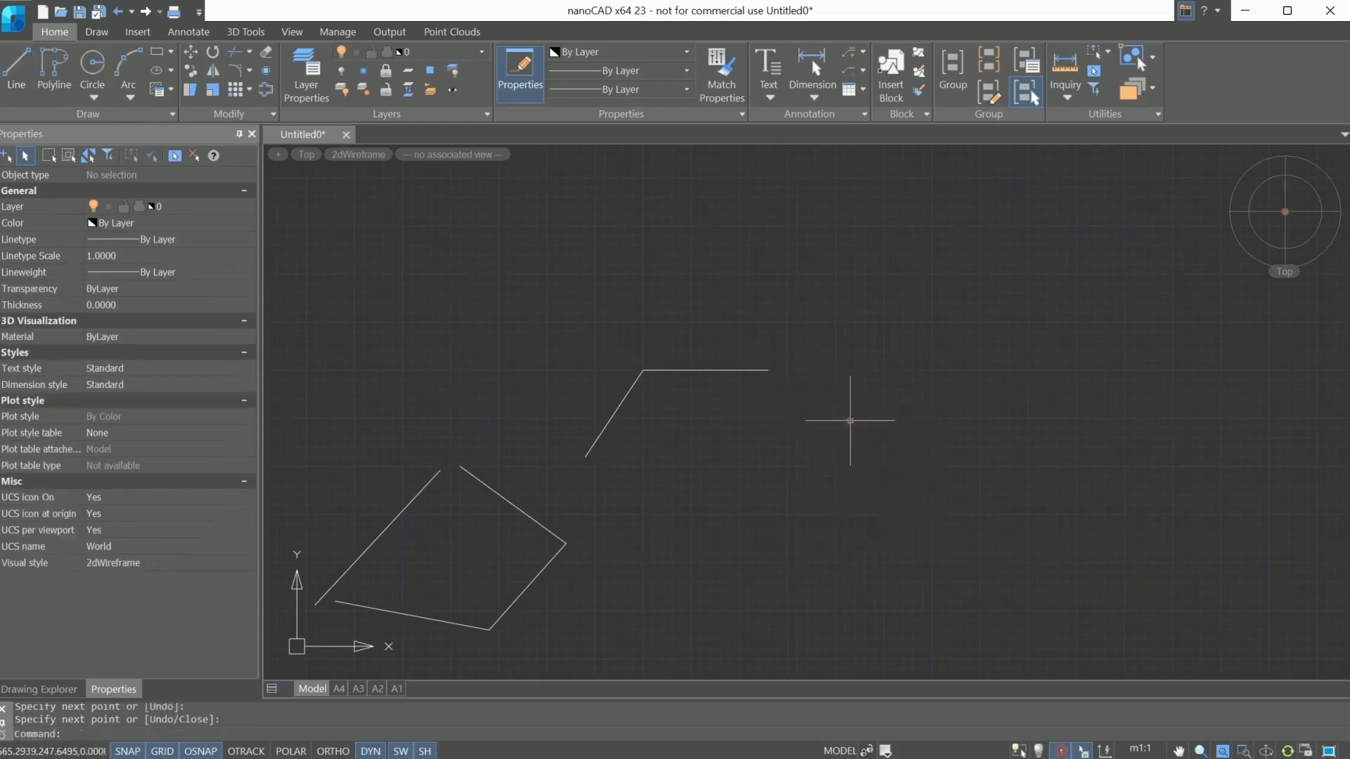
Draw two more open line chains below the two-segment chain, cancel the command and undo both new chains.
{"action": "left_click", "coordinate": [17, 73]}
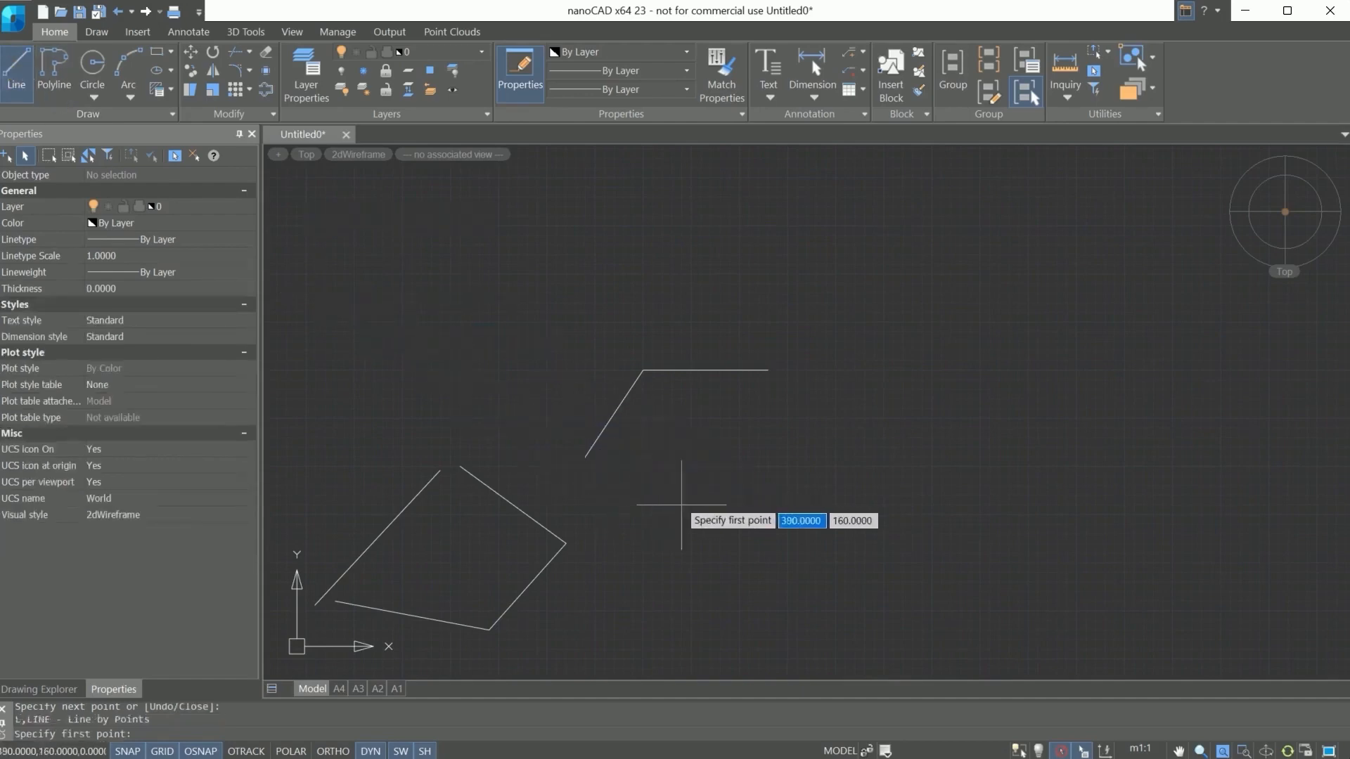
{"action": "left_click", "coordinate": [672, 485]}
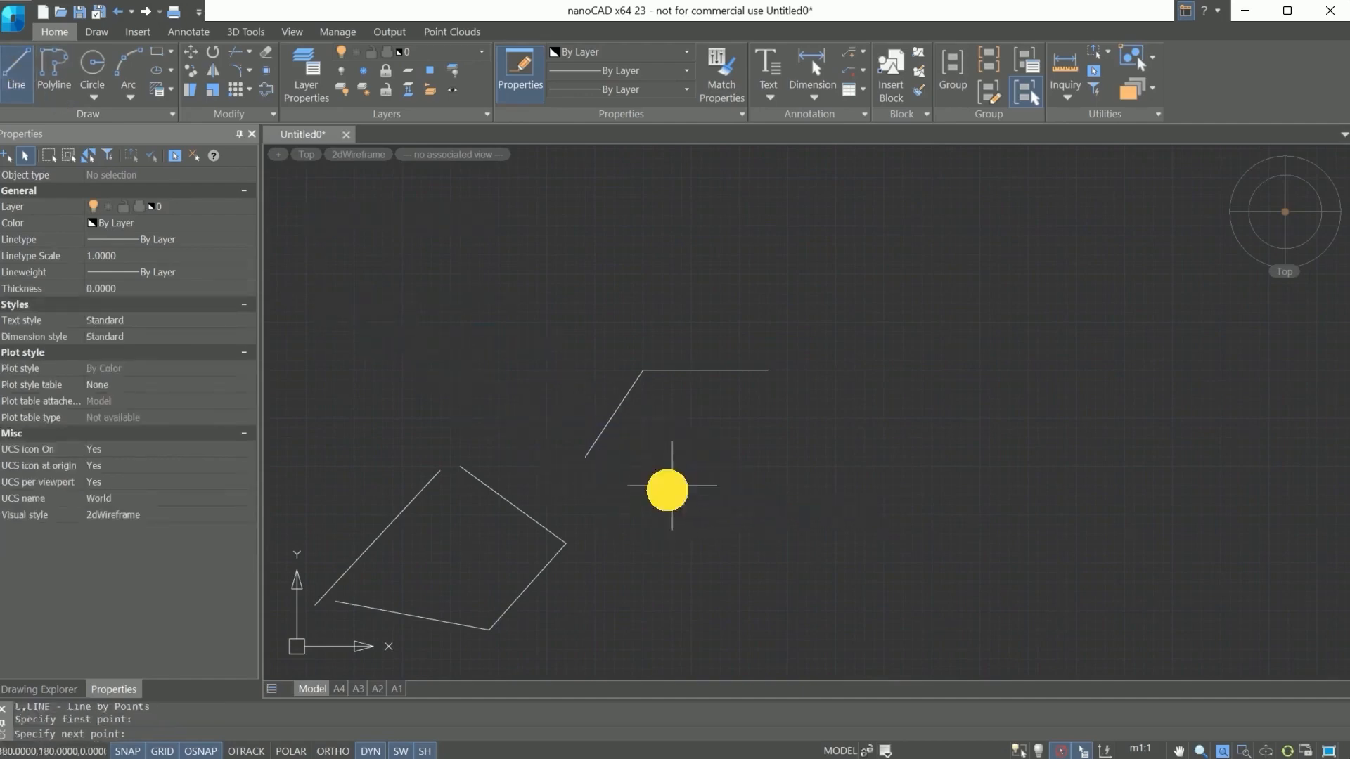
{"action": "left_click", "coordinate": [710, 419]}
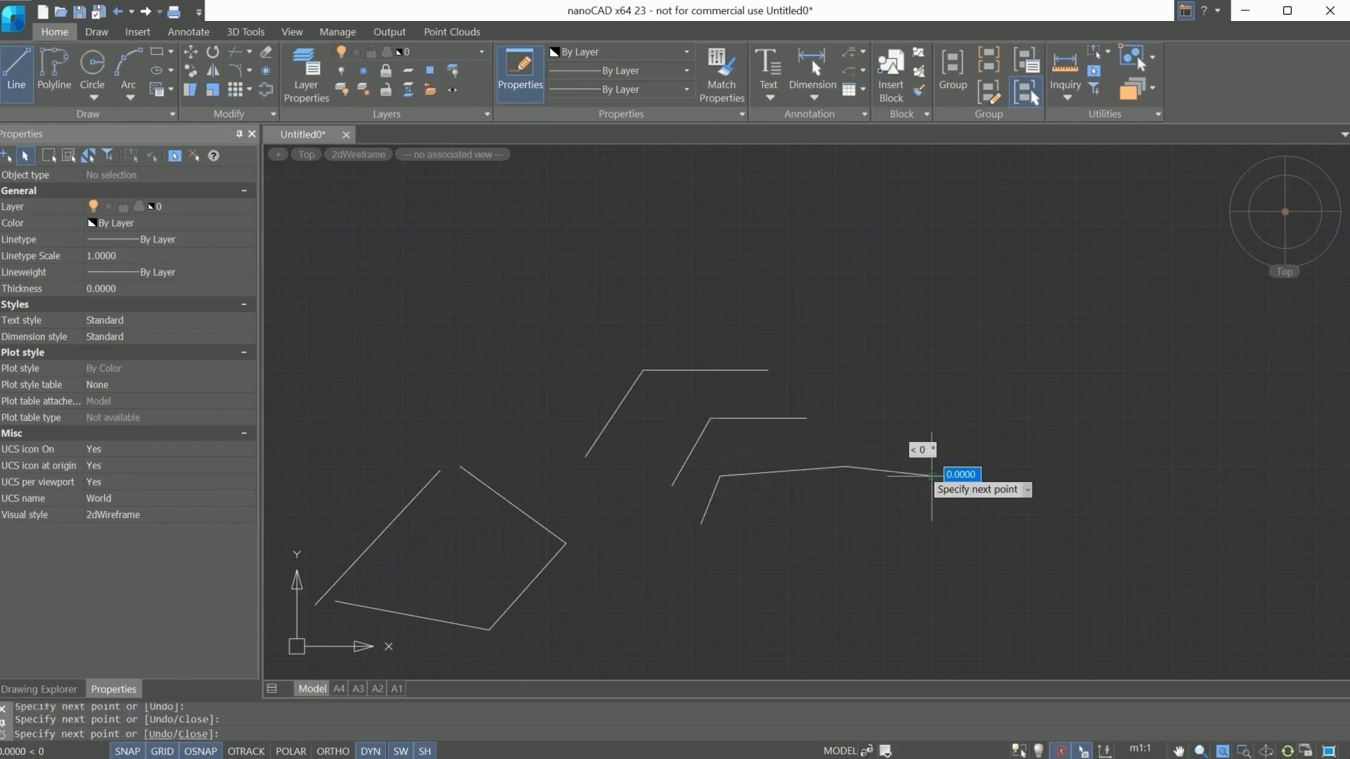
{"action": "right_click", "coordinate": [931, 476]}
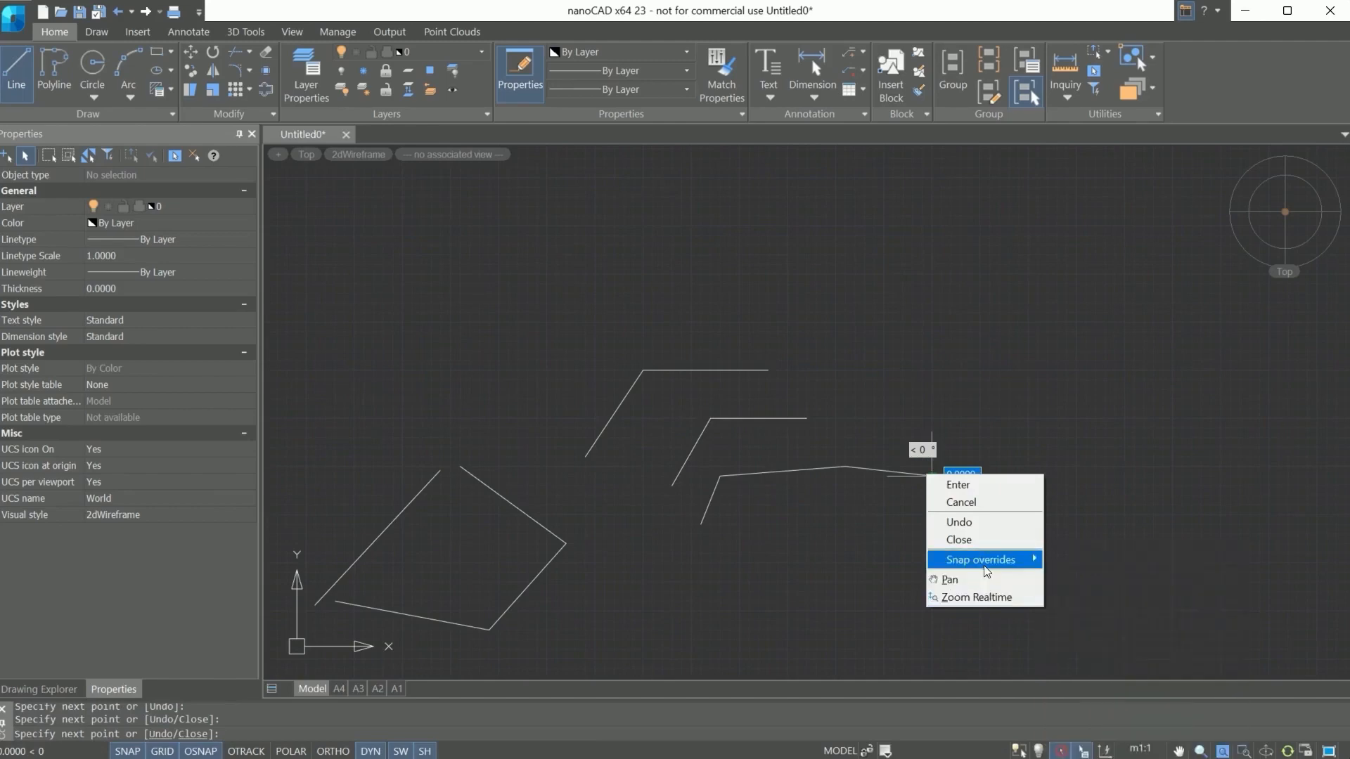
{"action": "mouse_move", "coordinate": [990, 563]}
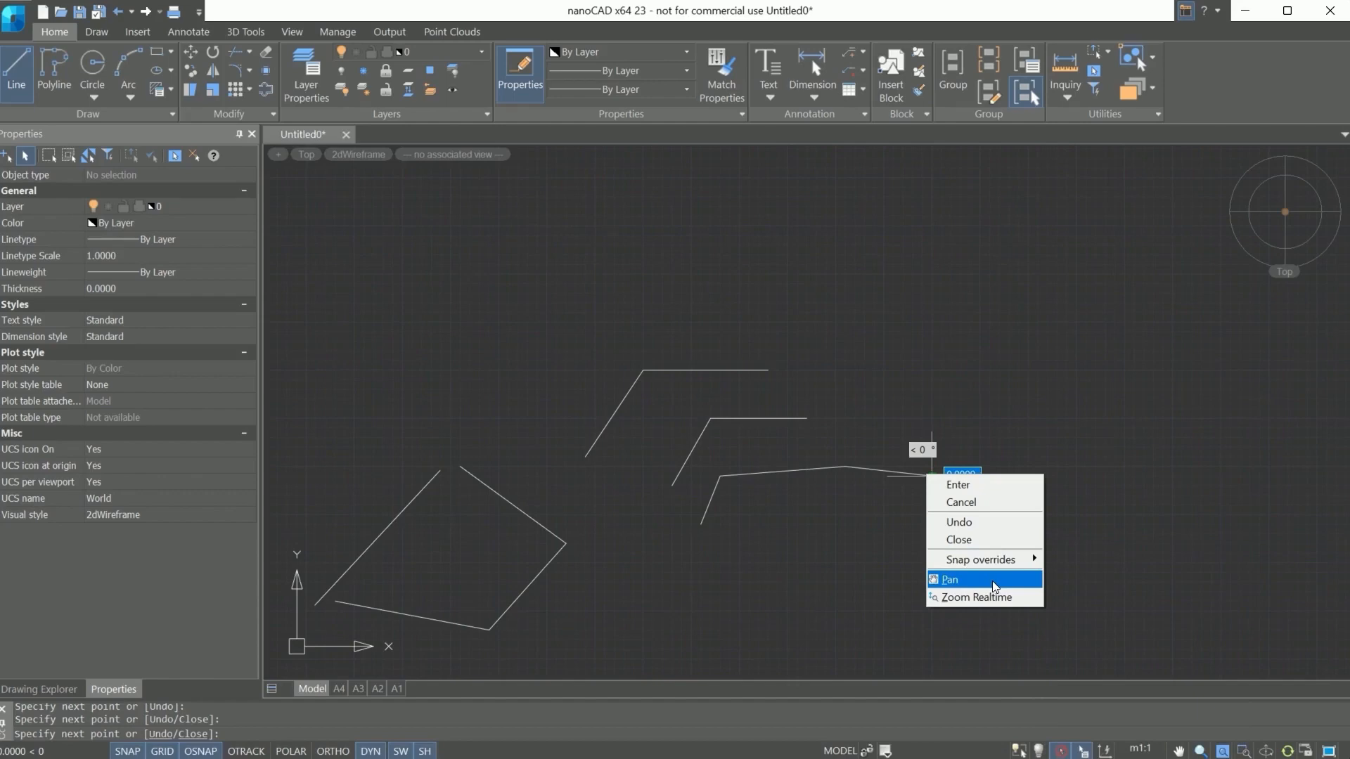
{"action": "key", "text": "Escape"}
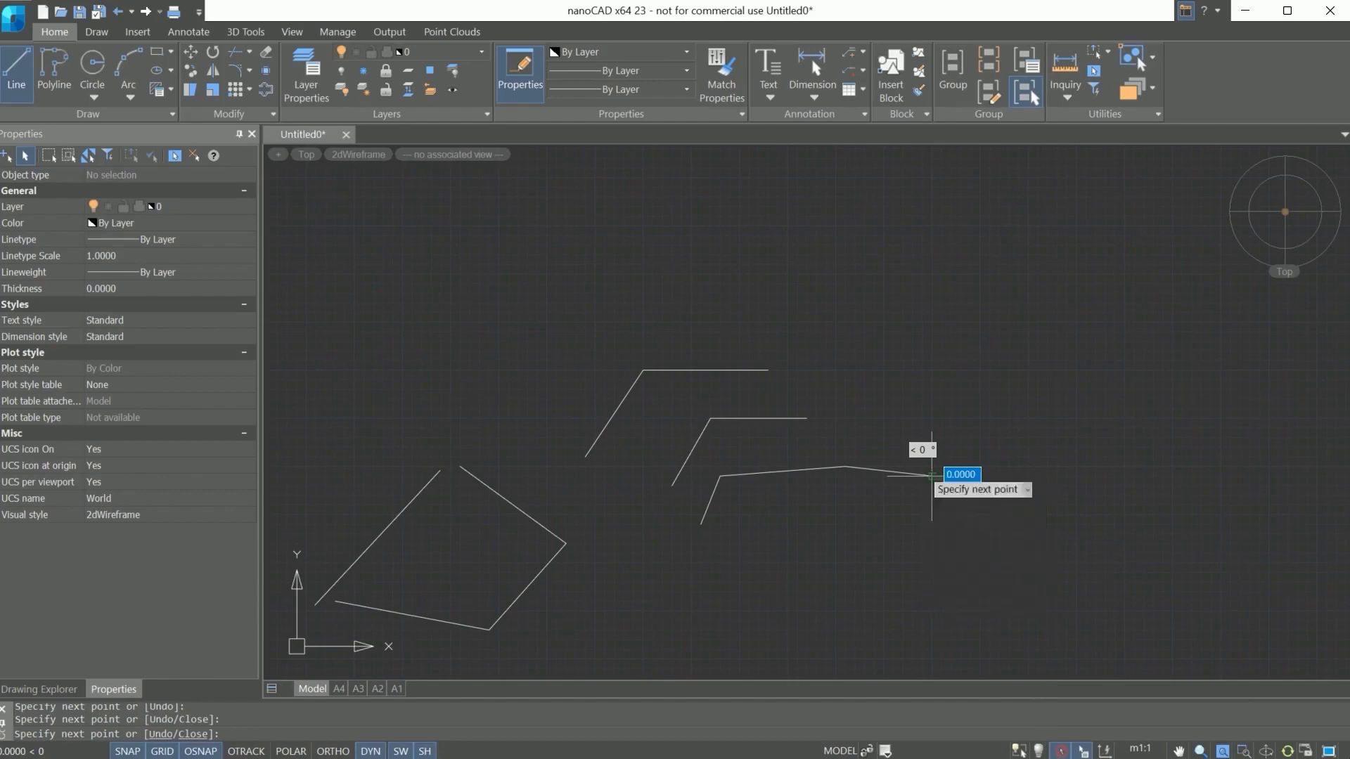
{"action": "key", "text": "Escape"}
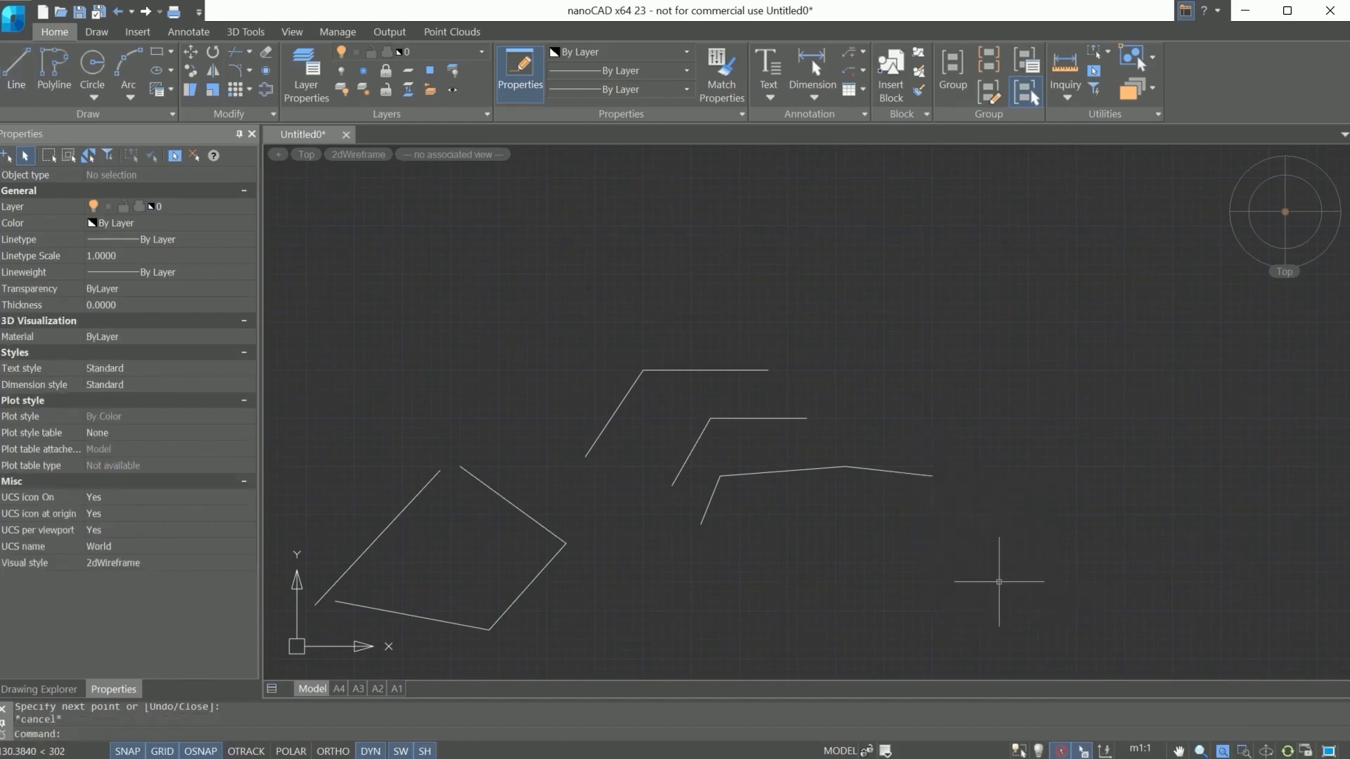
{"action": "key", "text": "ctrl+z"}
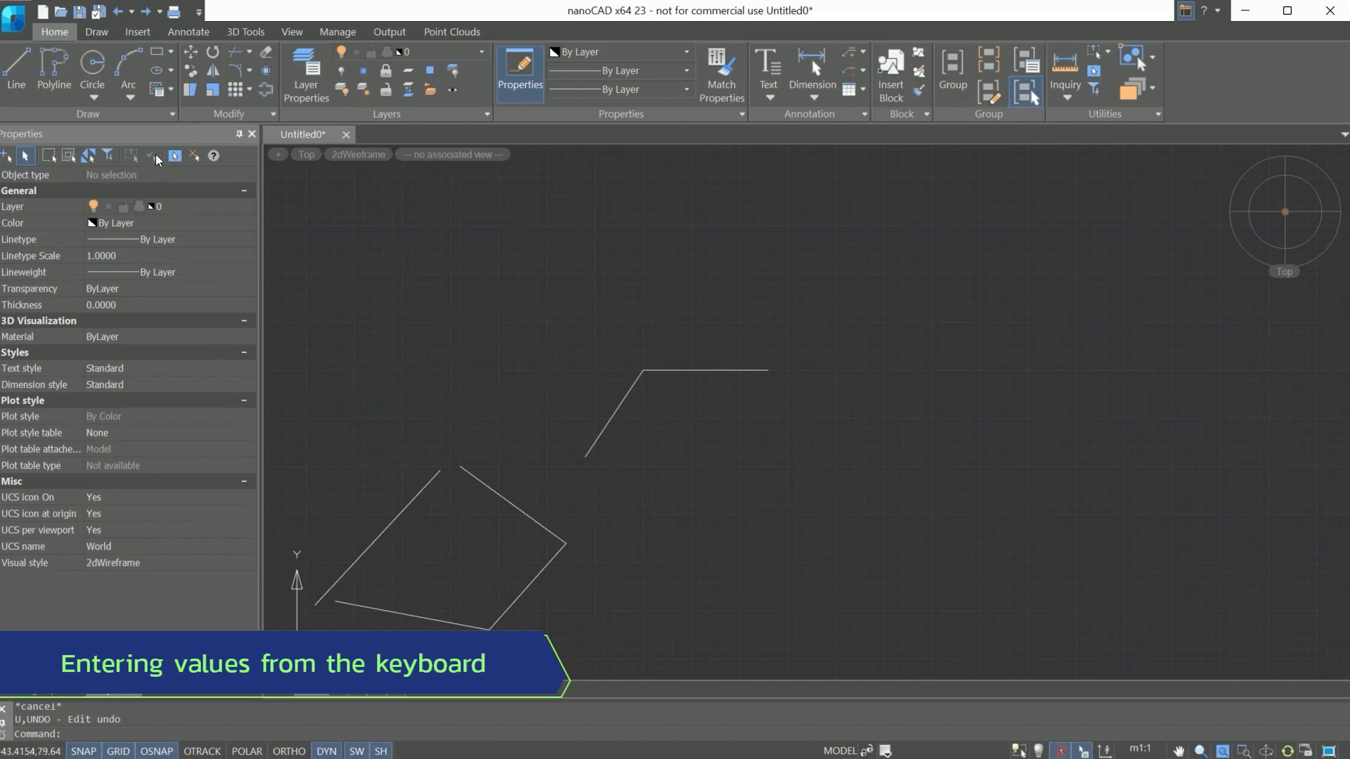
Draw a single line 200 units long at a 45° angle, starting below the two-segment chain, and finish the command.
{"action": "left_click", "coordinate": [19, 73]}
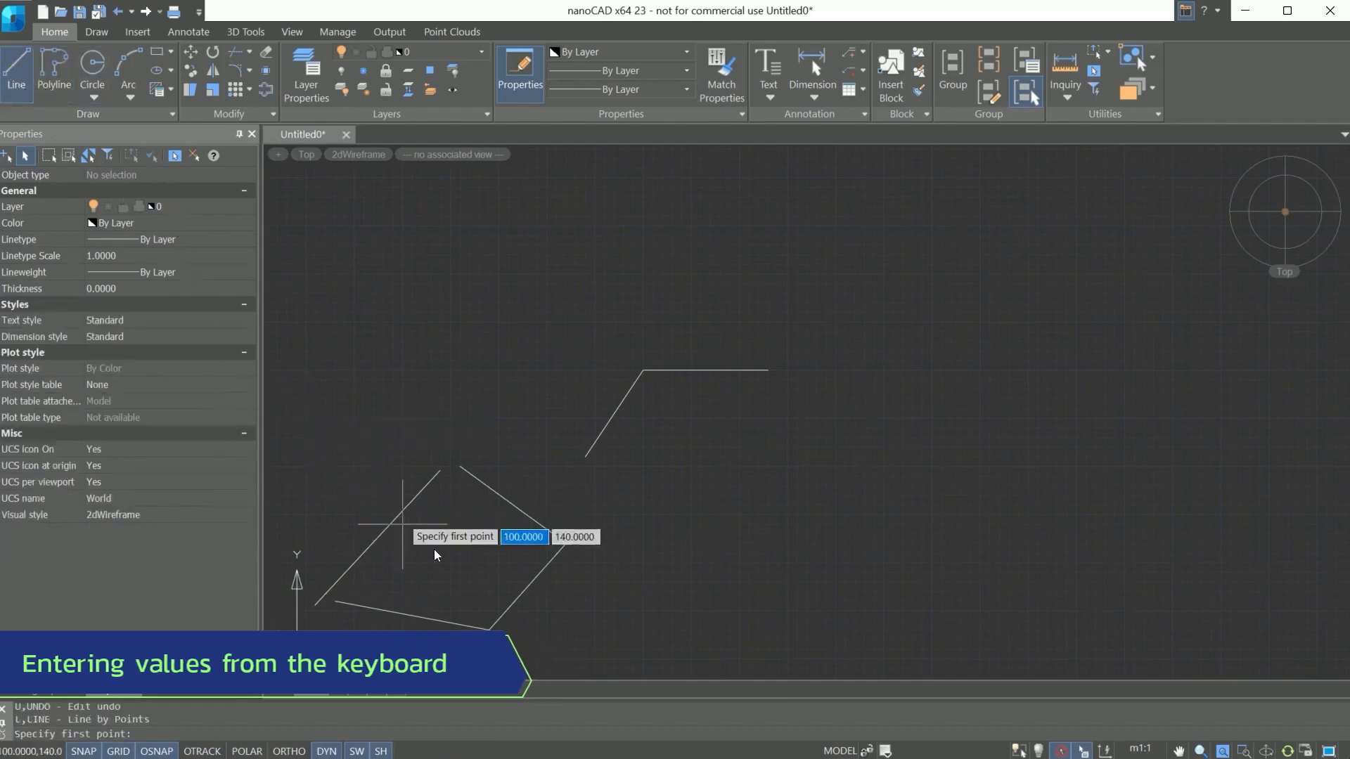
{"action": "left_click", "coordinate": [642, 514]}
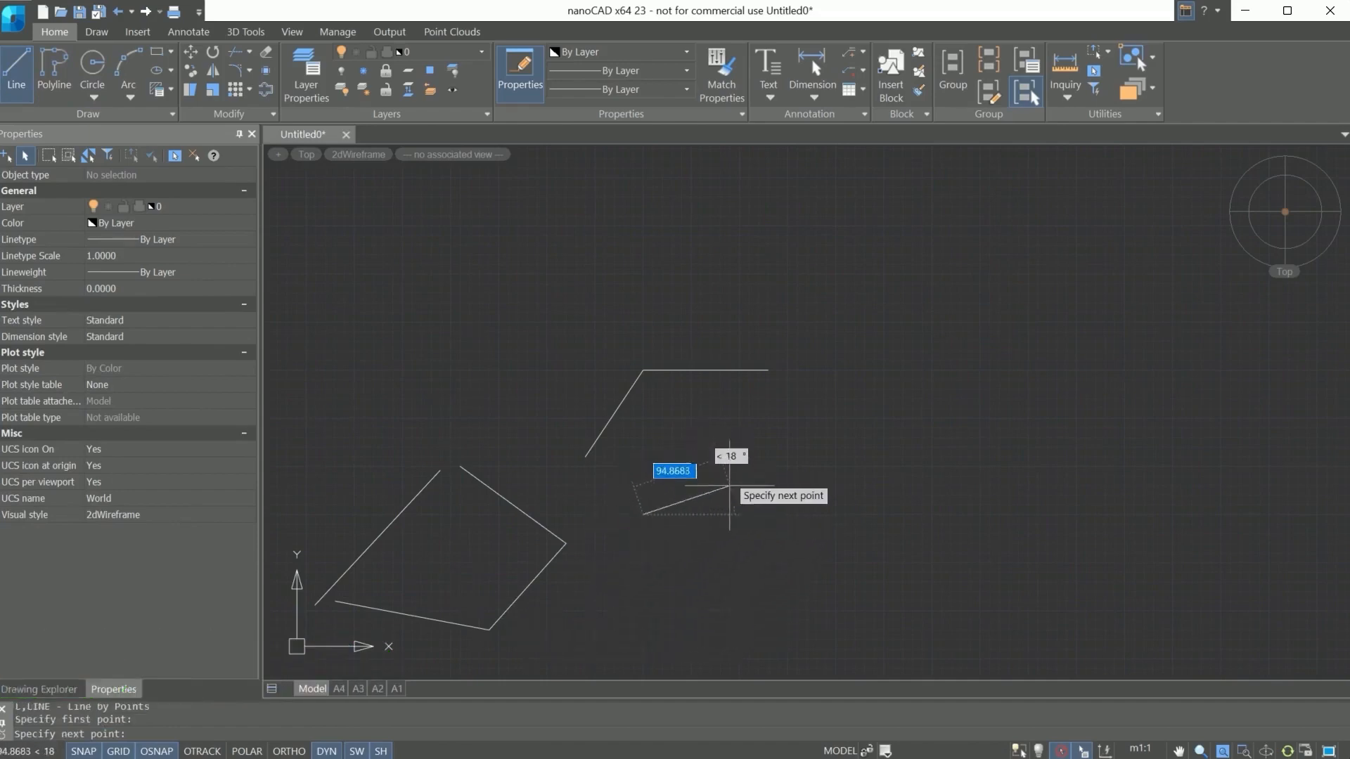
{"action": "type", "text": "200"}
{"action": "key", "text": "Tab"}
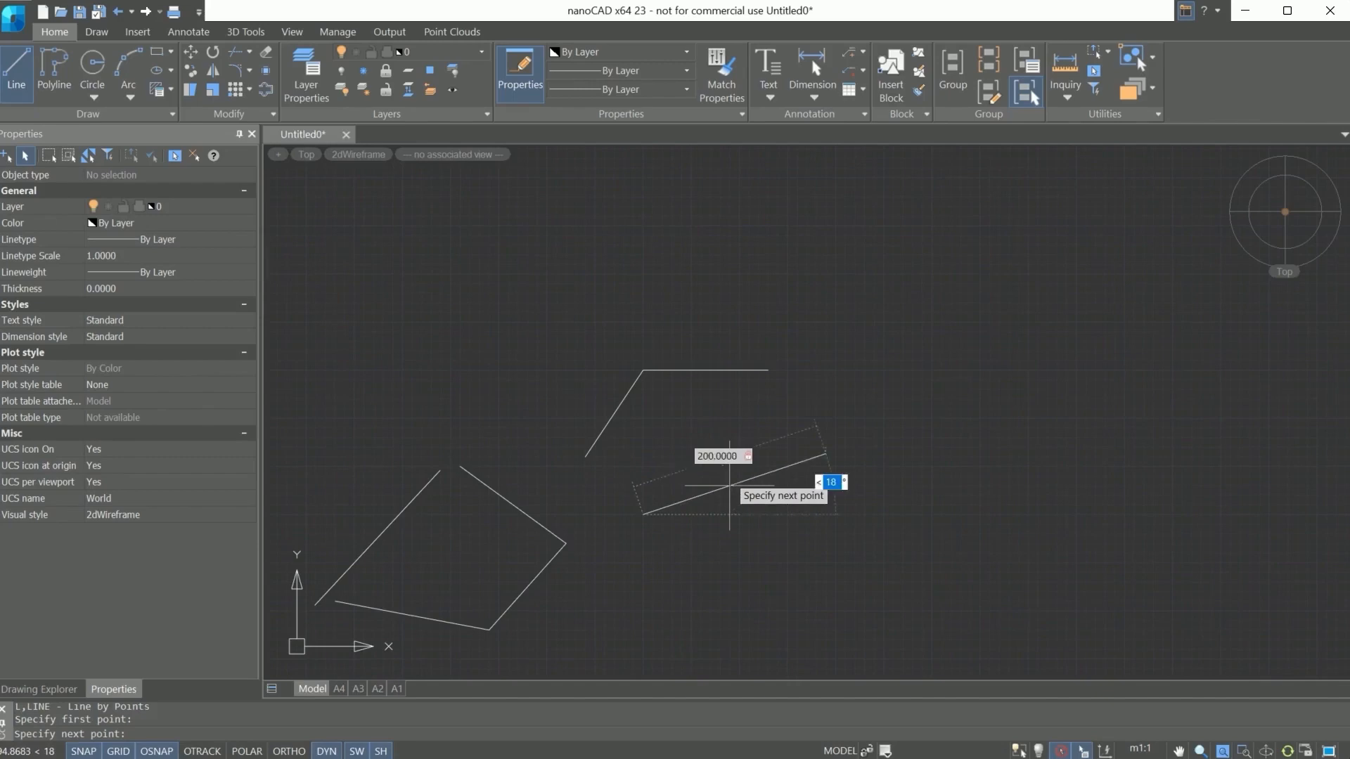
{"action": "type", "text": "45"}
{"action": "key", "text": "Return"}
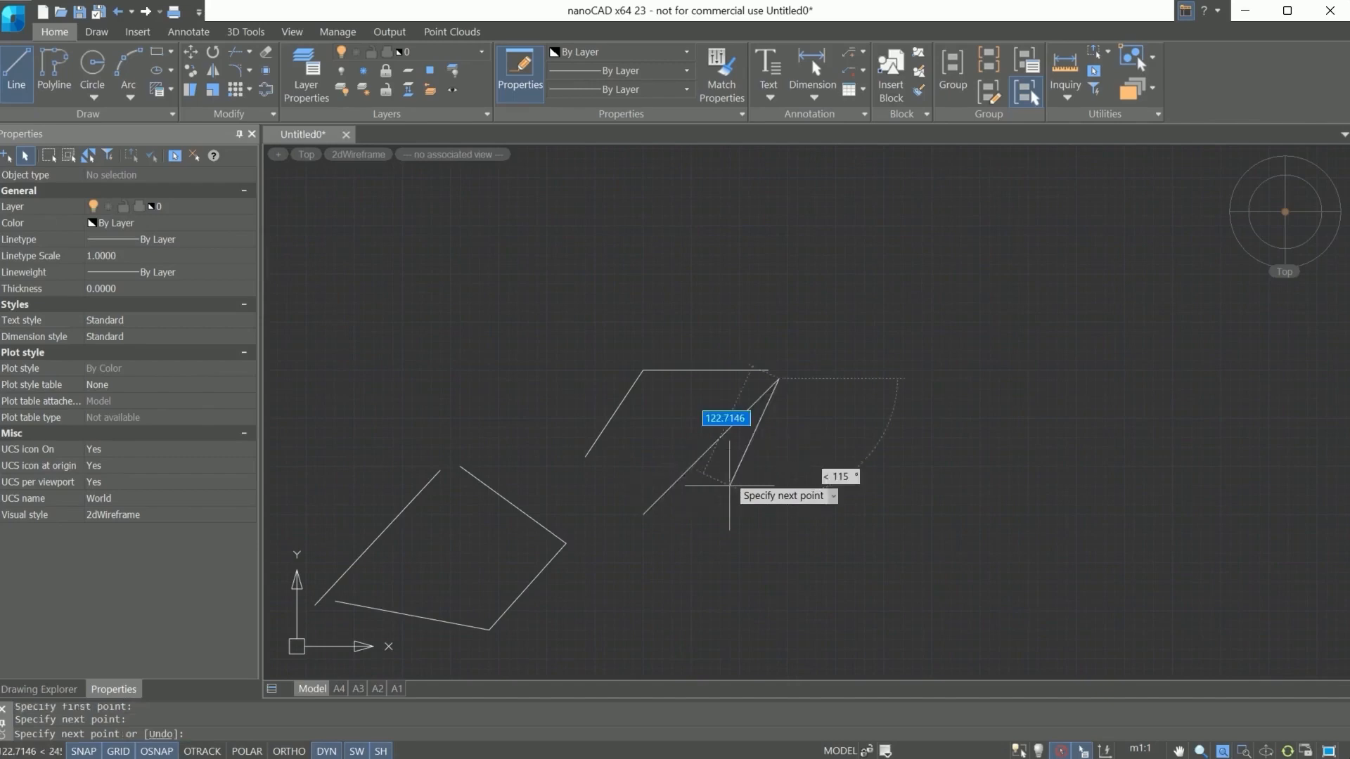
{"action": "key", "text": "Return"}
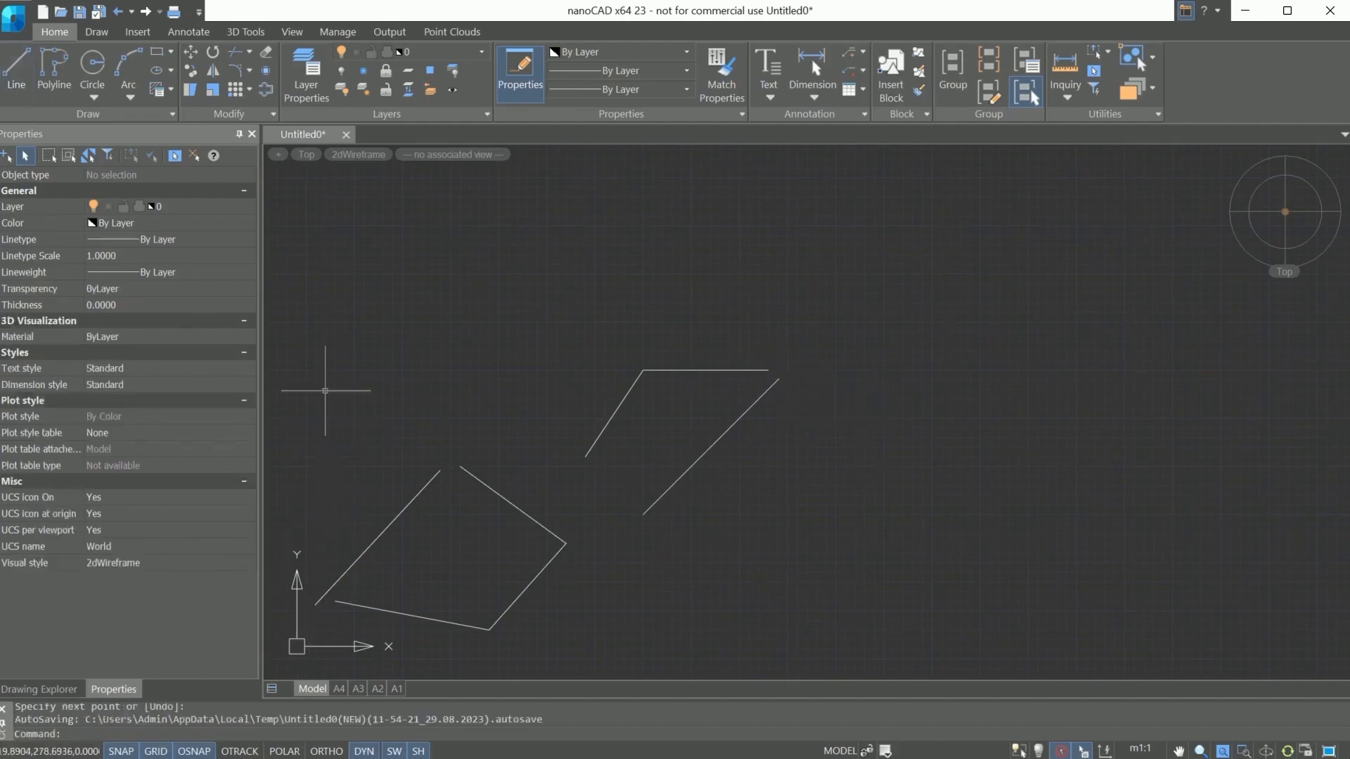
With polar tracking on, draw a slanted line above the outline, continue it with a segment at 90° and finish the command.
{"action": "left_click", "coordinate": [15, 67]}
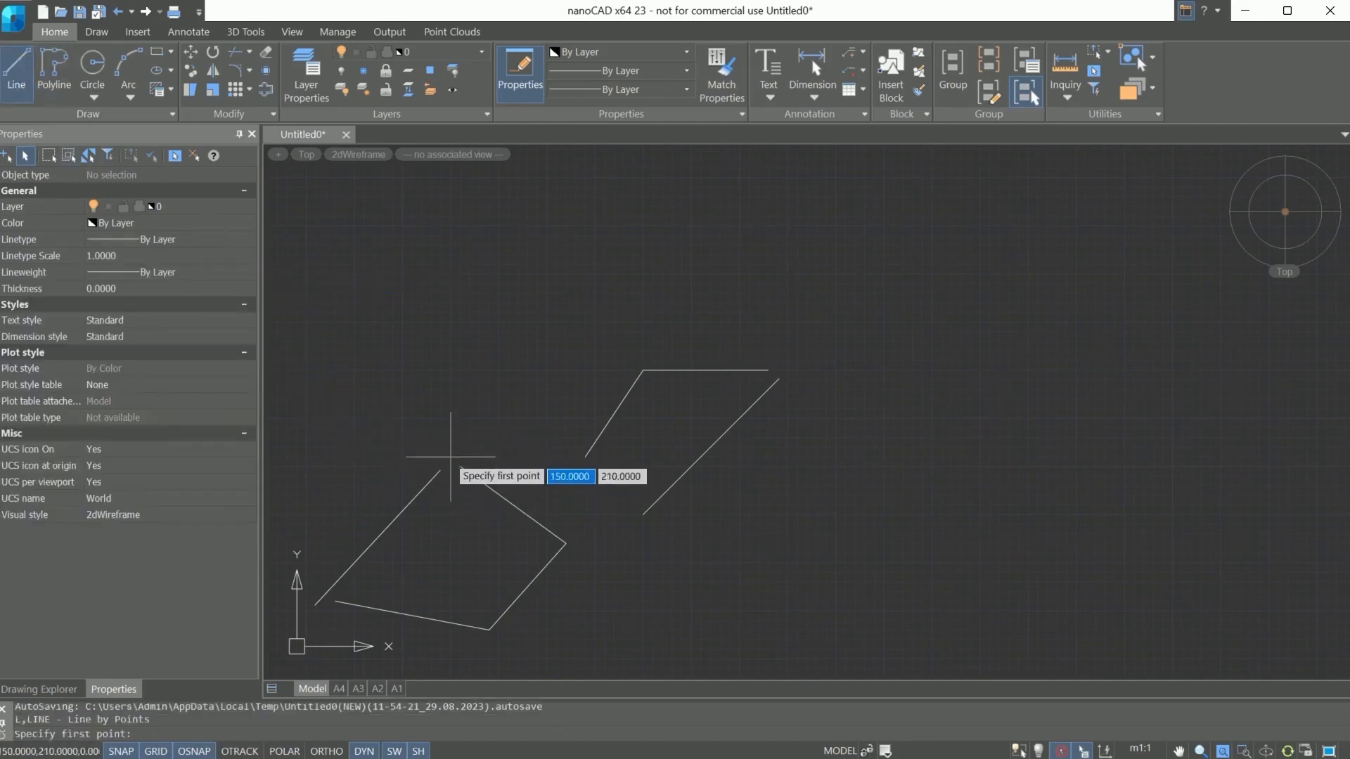
{"action": "left_click", "coordinate": [460, 369]}
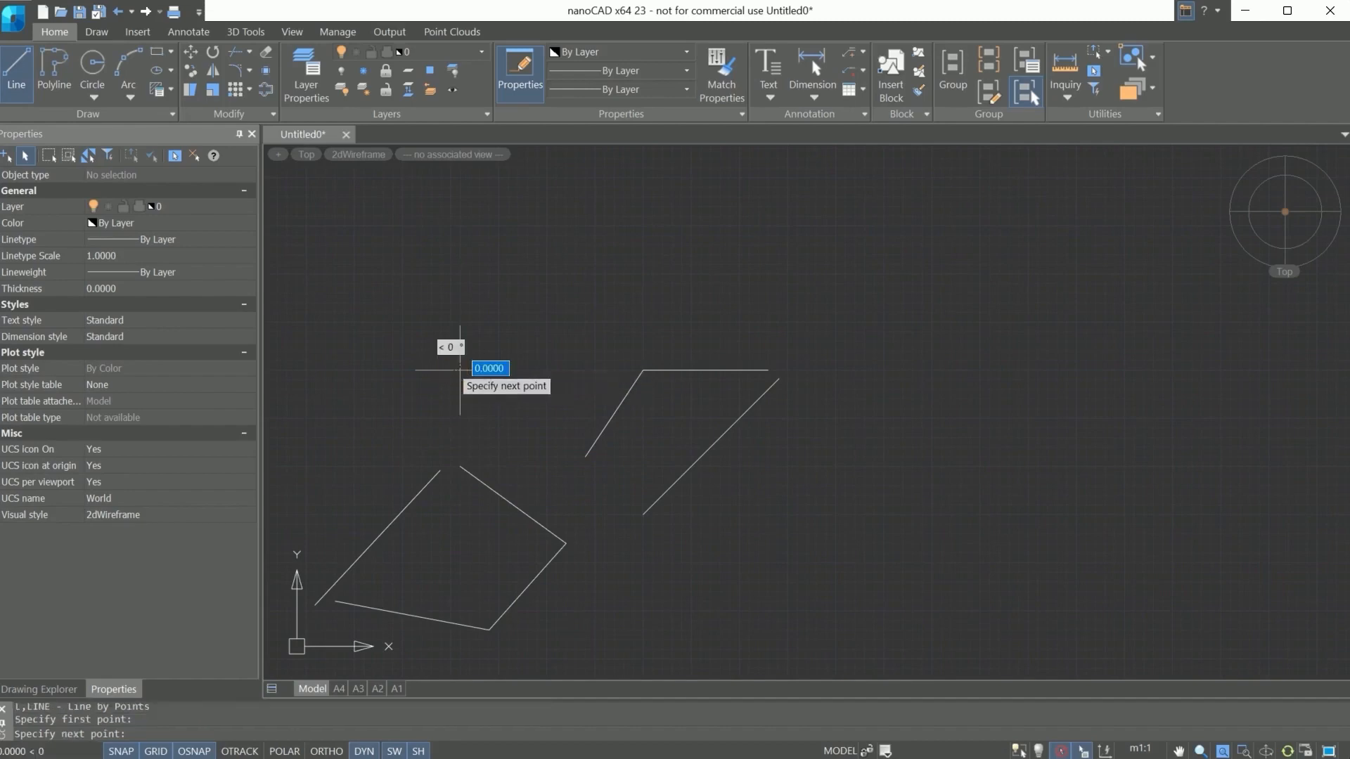
{"action": "left_click", "coordinate": [574, 289]}
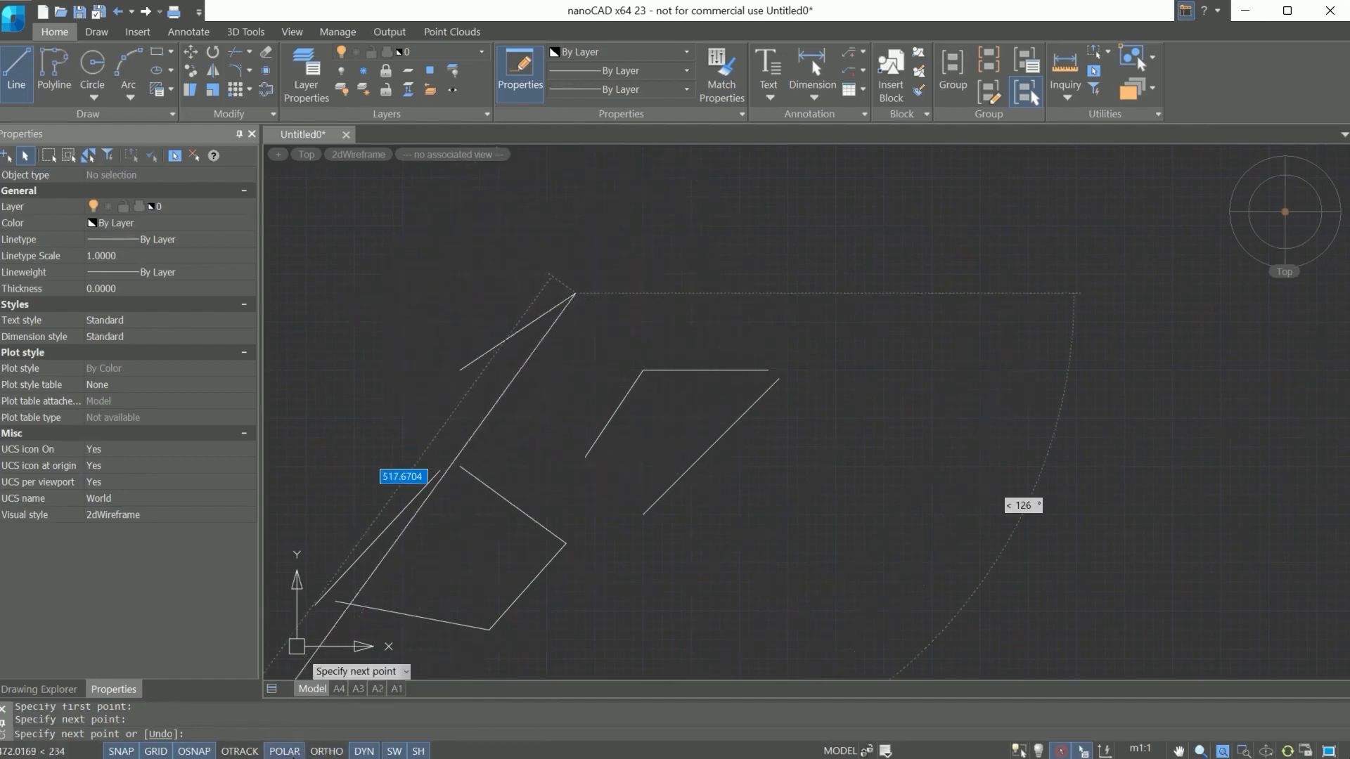
{"action": "right_click", "coordinate": [292, 752]}
{"action": "left_click", "coordinate": [339, 757]}
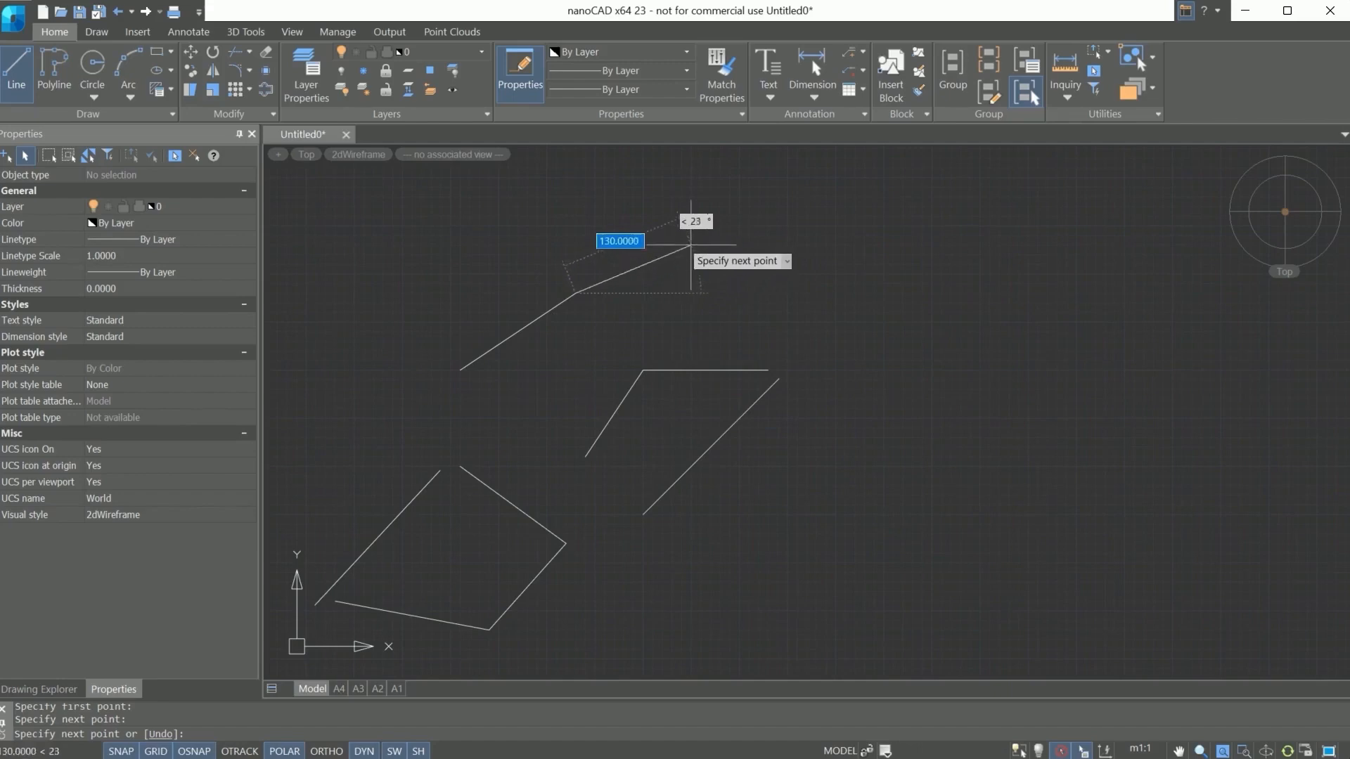
{"action": "key", "text": "Tab"}
{"action": "type", "text": "90"}
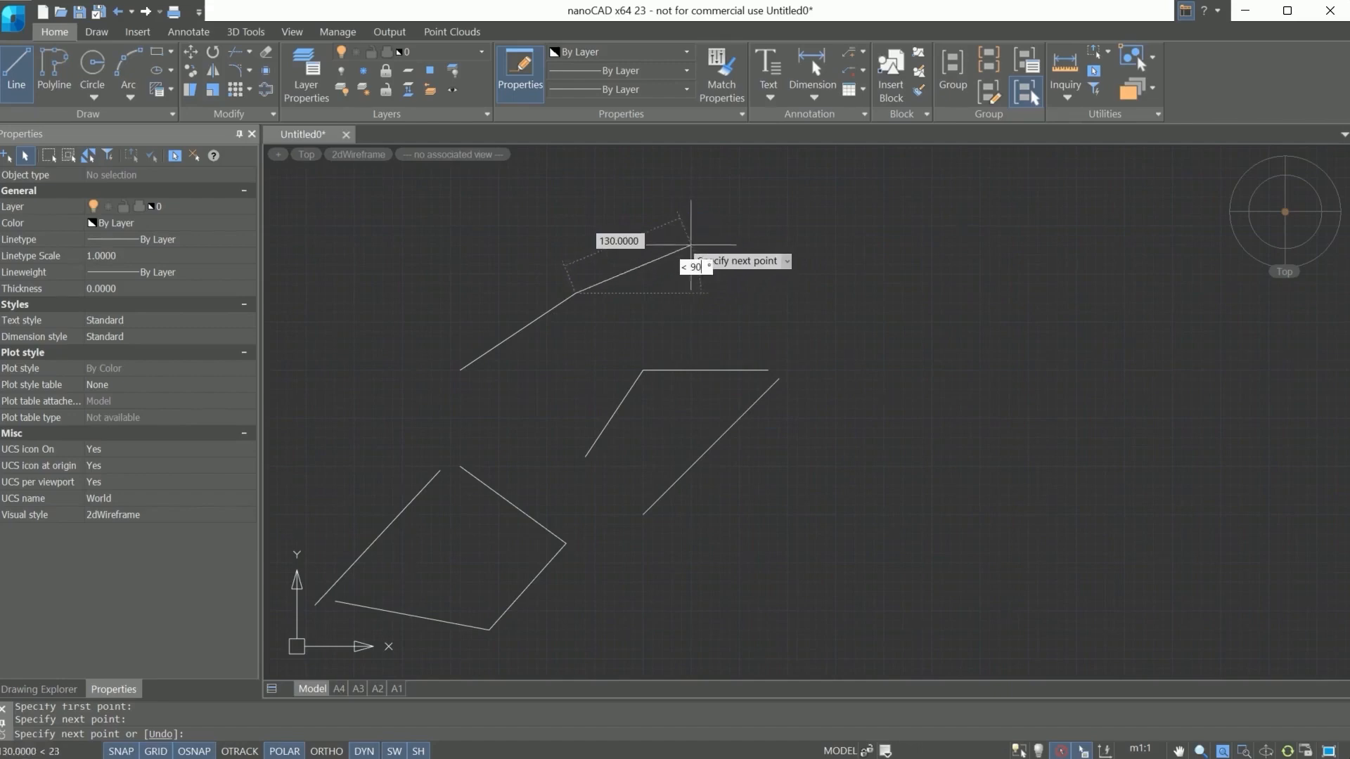
{"action": "key", "text": "Return"}
{"action": "key", "text": "Return"}
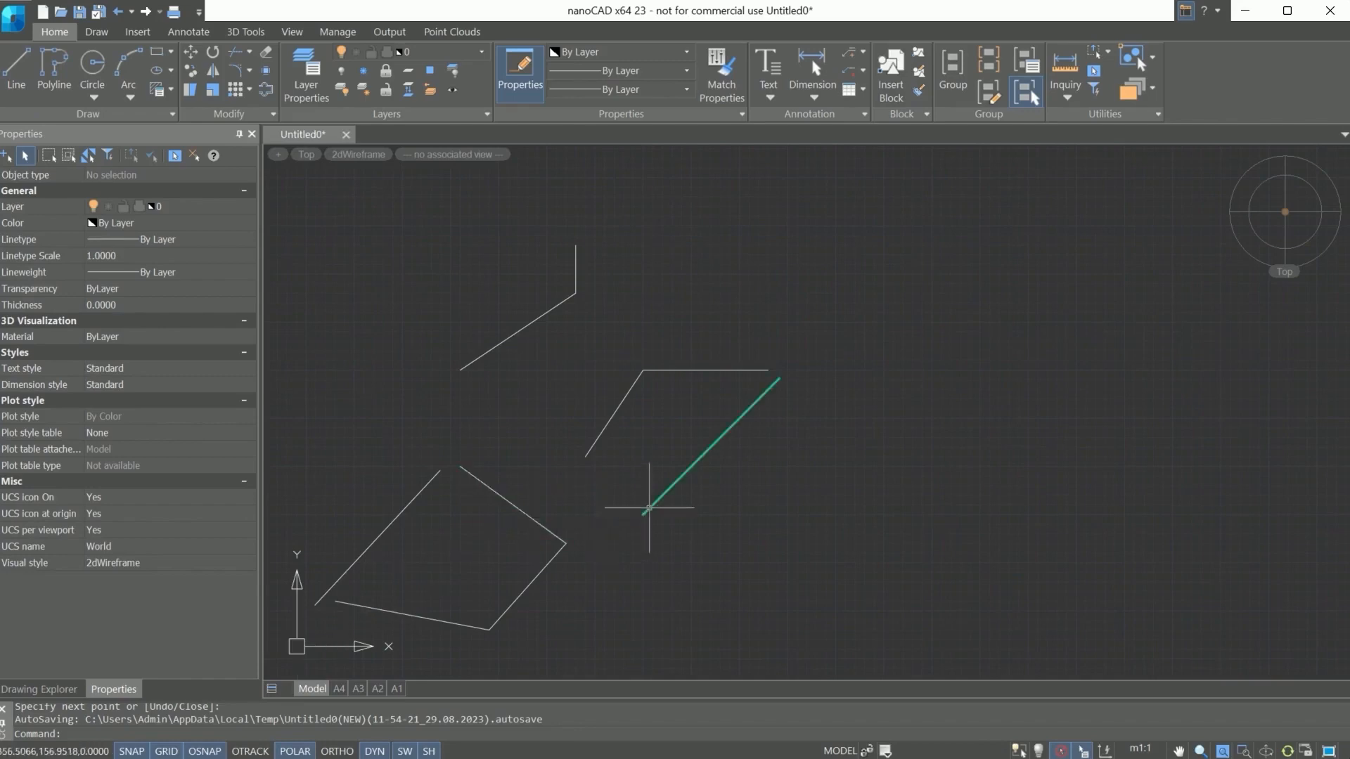
Select all the lines in the drawing with a crossing window and erase them.
{"action": "scroll", "coordinate": [652, 507], "scroll_direction": "down", "scroll_amount": 2}
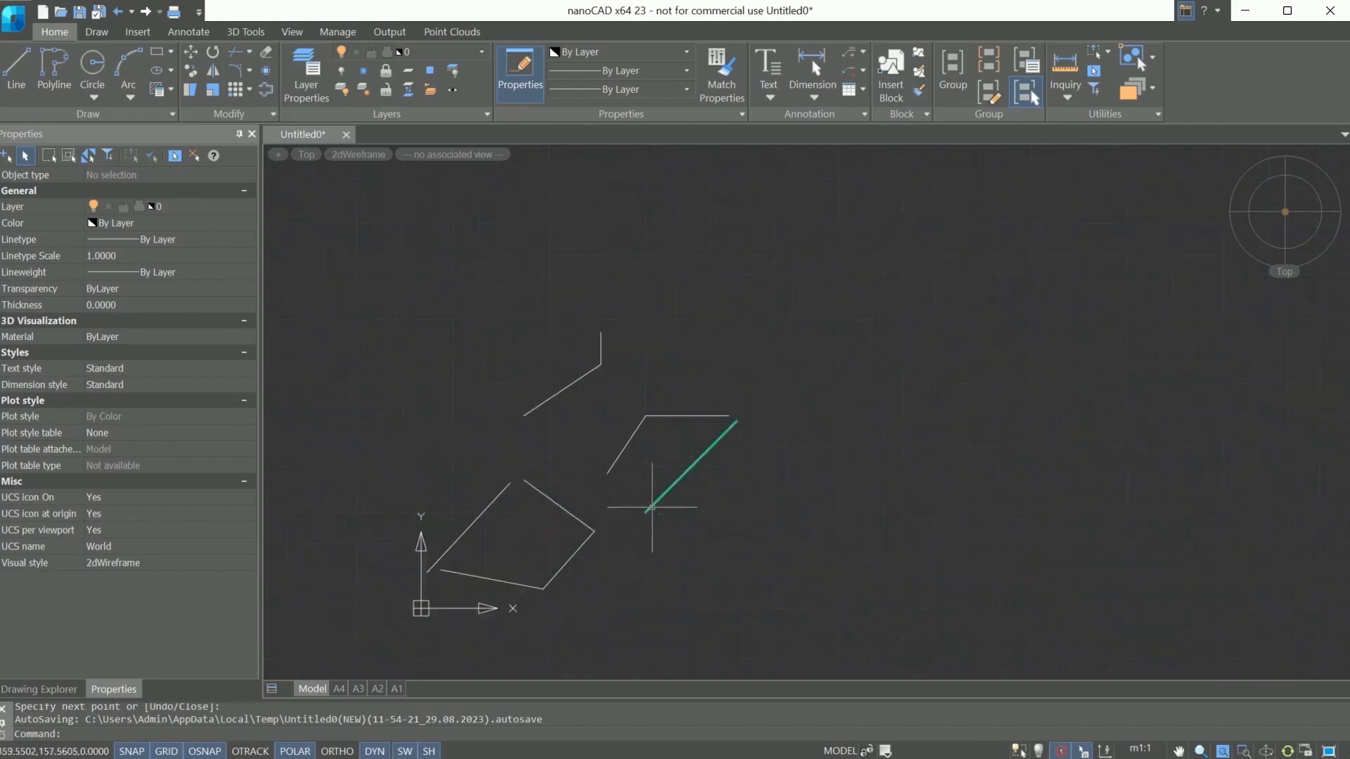
{"action": "left_click", "coordinate": [865, 623]}
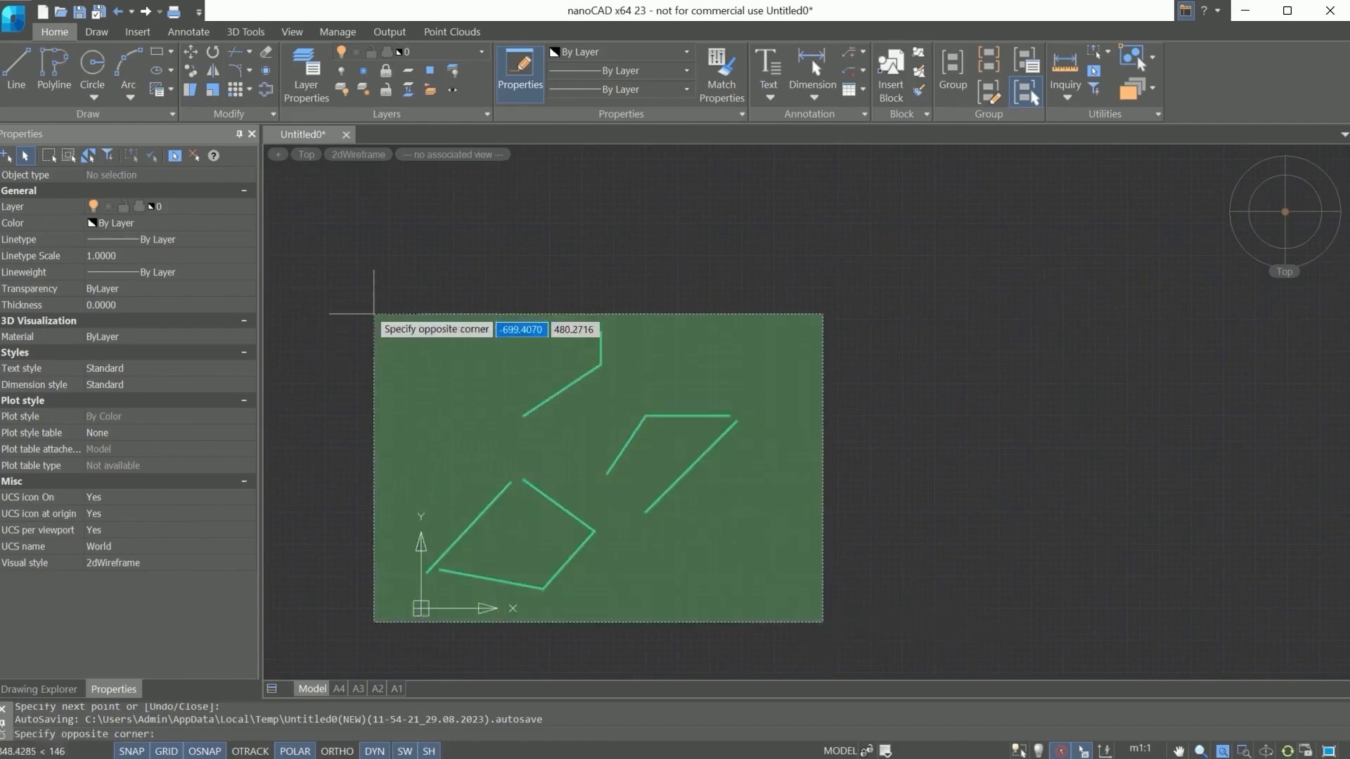
{"action": "left_click", "coordinate": [373, 313]}
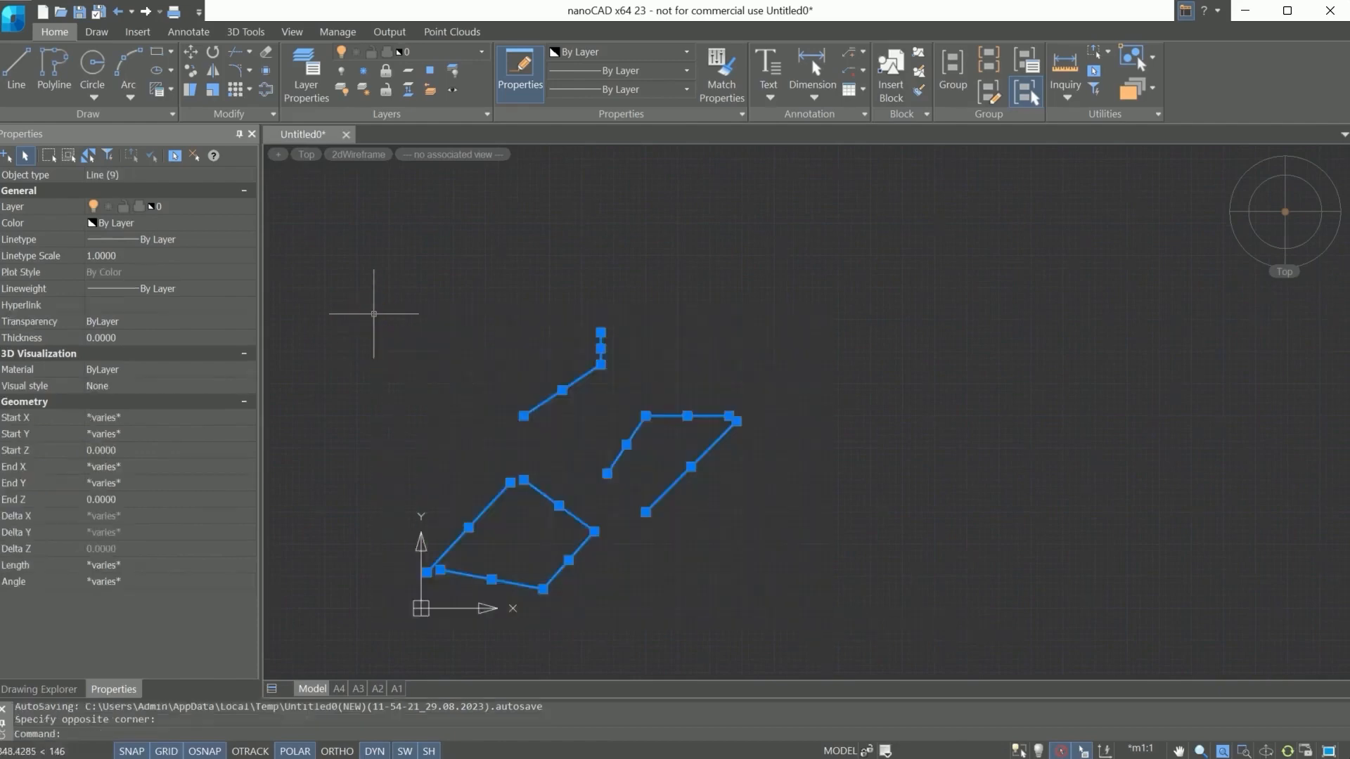
{"action": "type", "text": "e"}
{"action": "key", "text": "Return"}
{"action": "scroll", "coordinate": [373, 314], "scroll_direction": "up", "scroll_amount": 3}
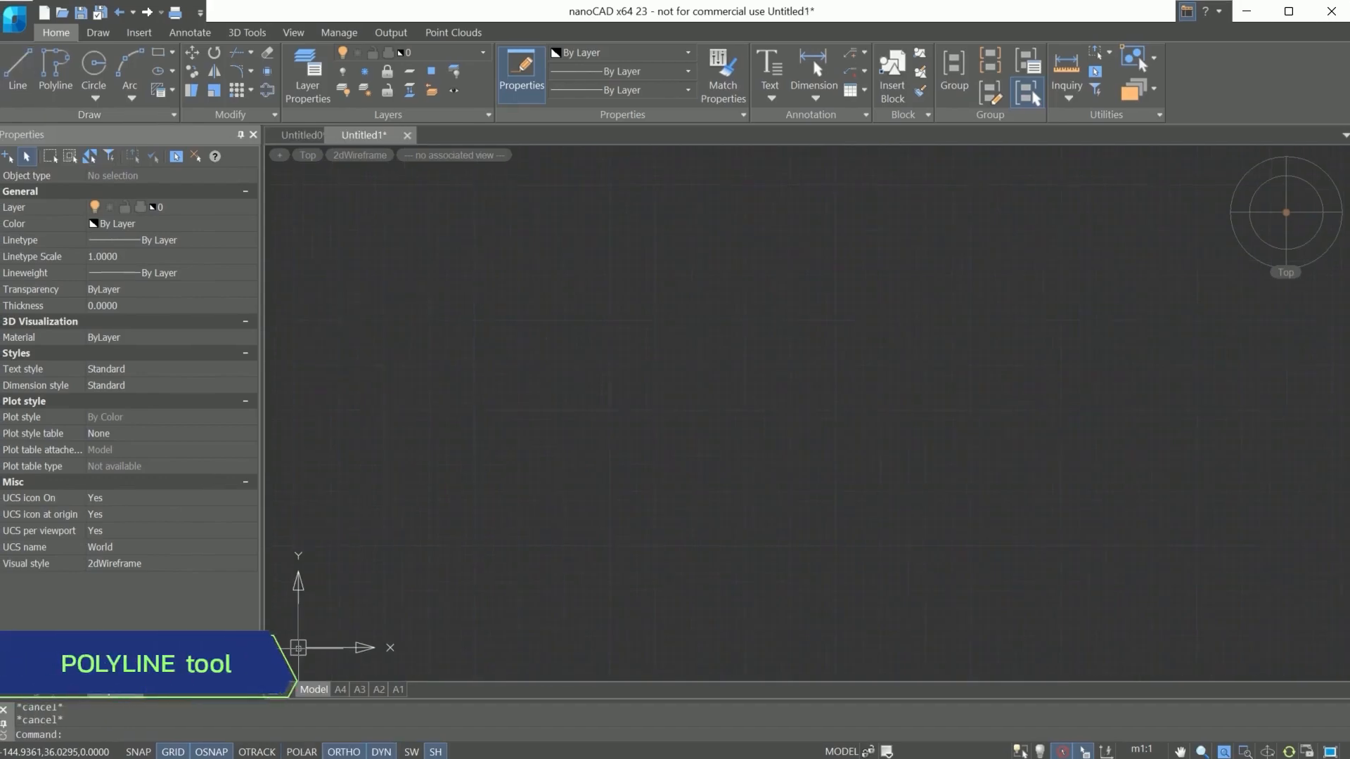
Start a polyline with a horizontal segment about 297 units long, running leftward above the X axis.
{"action": "left_click", "coordinate": [46, 73]}
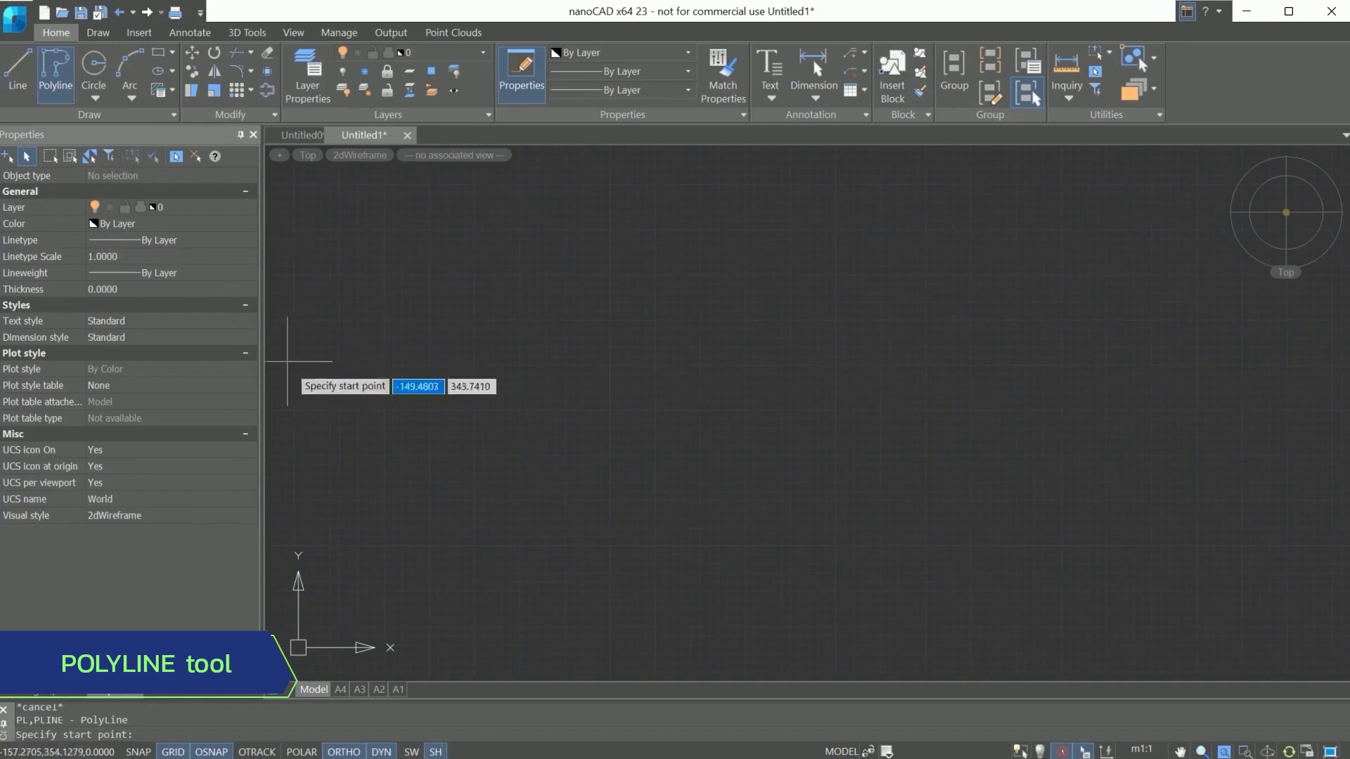
{"action": "left_click", "coordinate": [740, 592]}
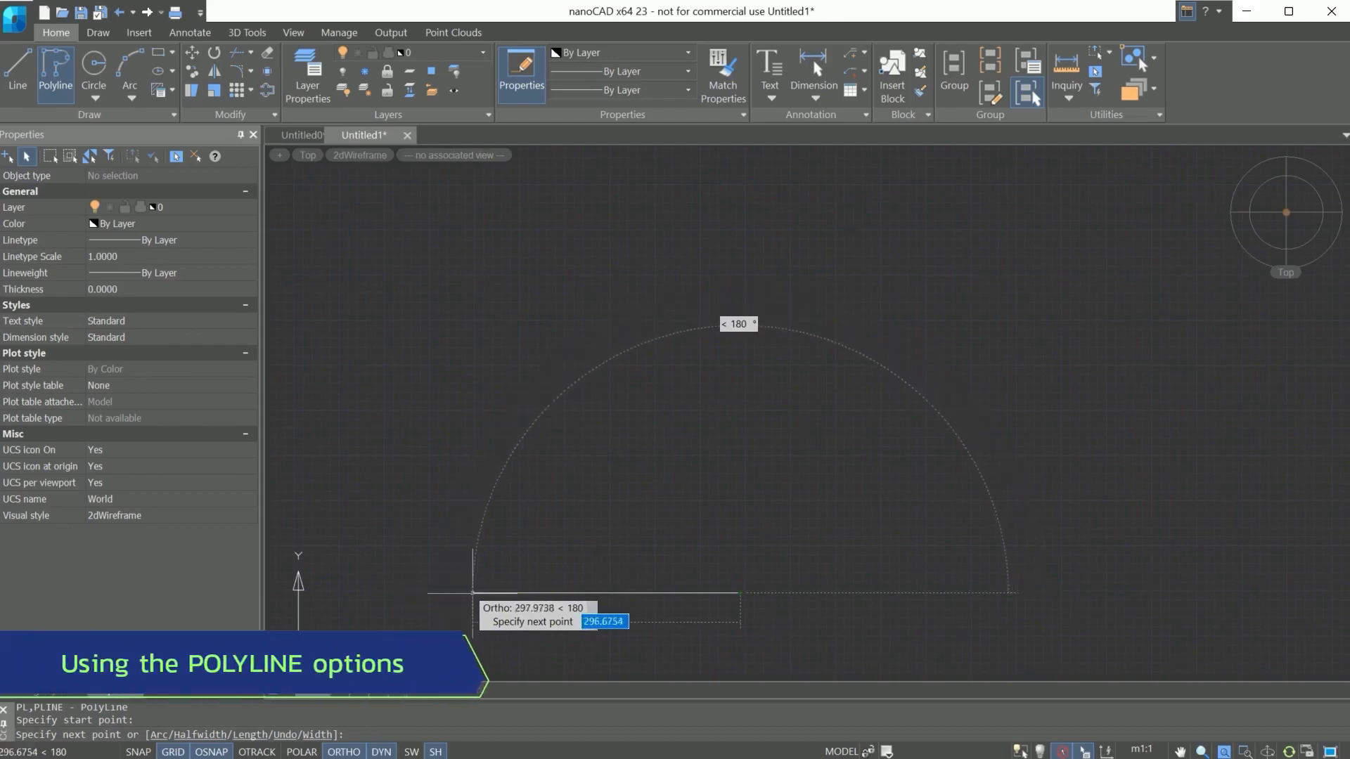
{"action": "left_click", "coordinate": [473, 592]}
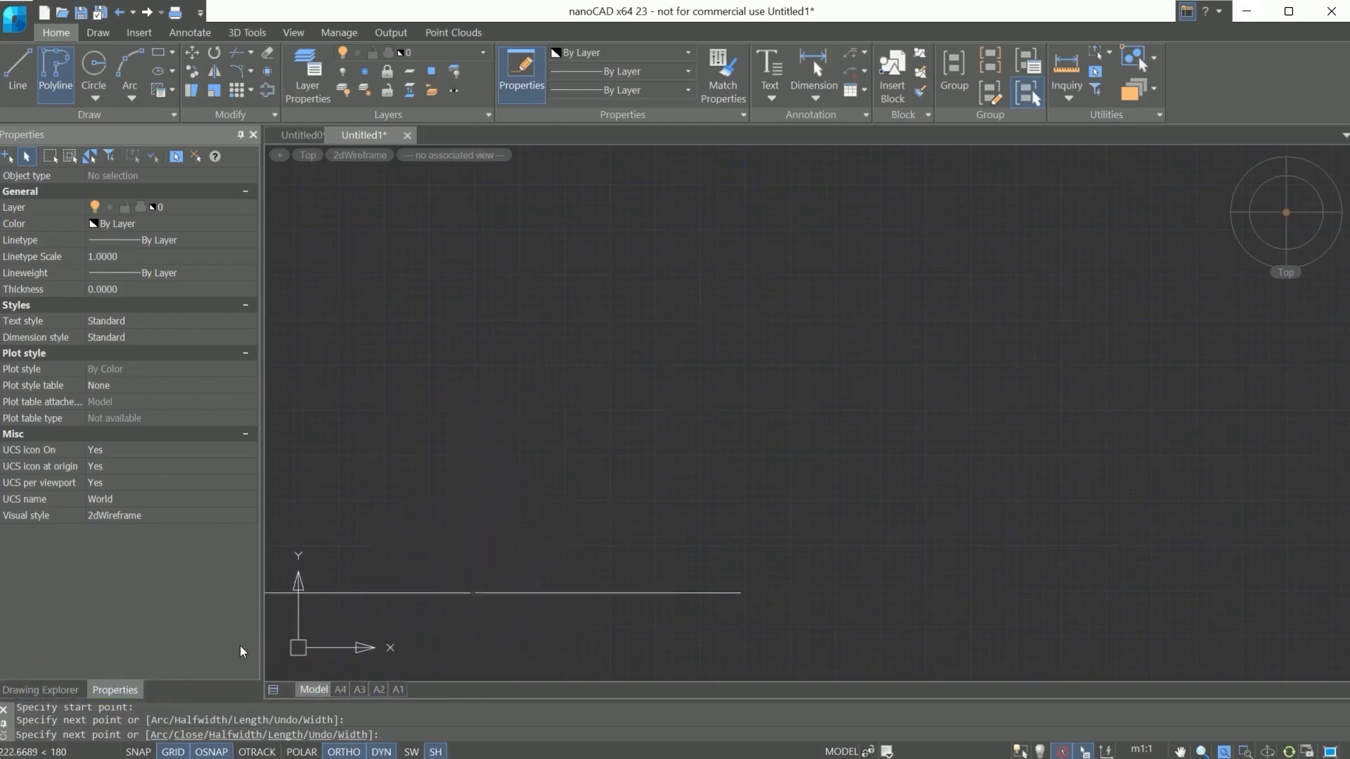
With Ortho off, continue the polyline with a right-bulging arc ending about 129 units higher and a vertical line segment about 67 units long.
{"action": "left_click", "coordinate": [156, 737]}
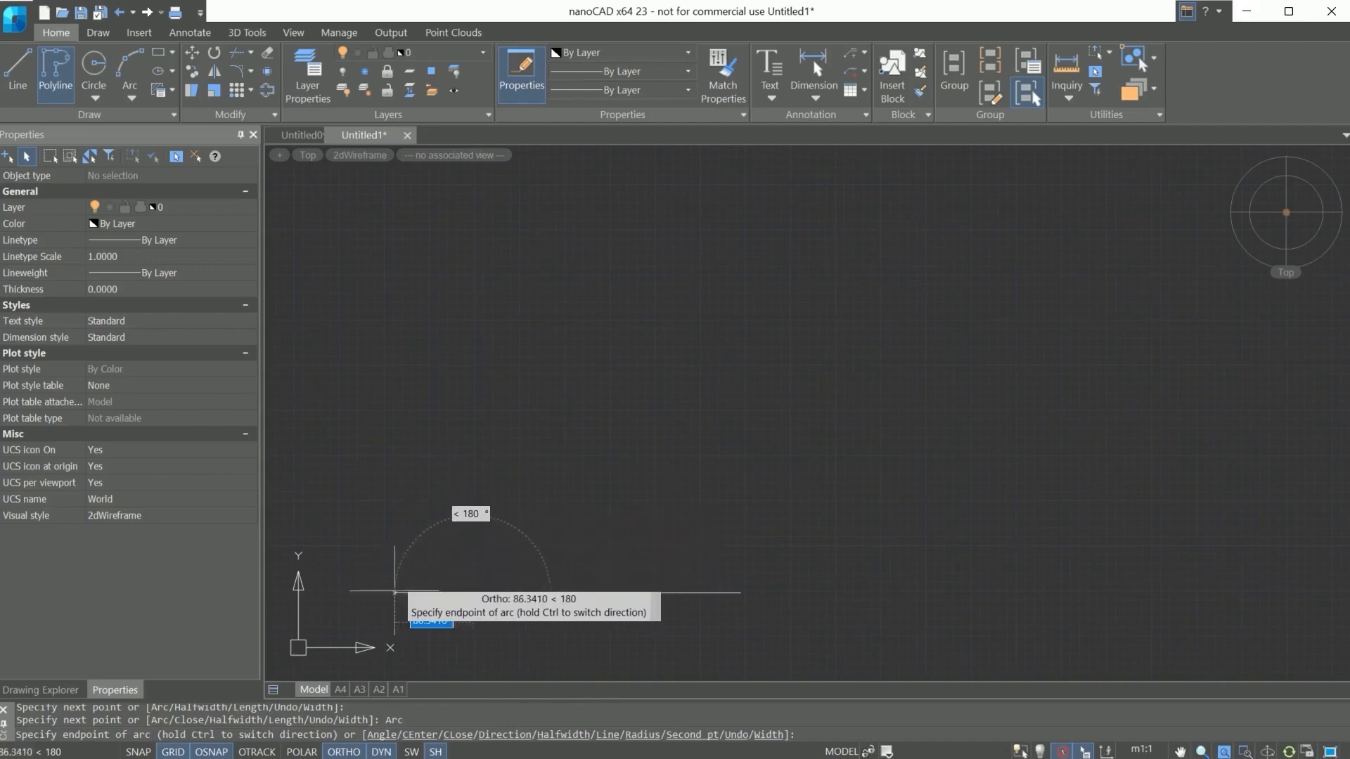
{"action": "left_click", "coordinate": [340, 752]}
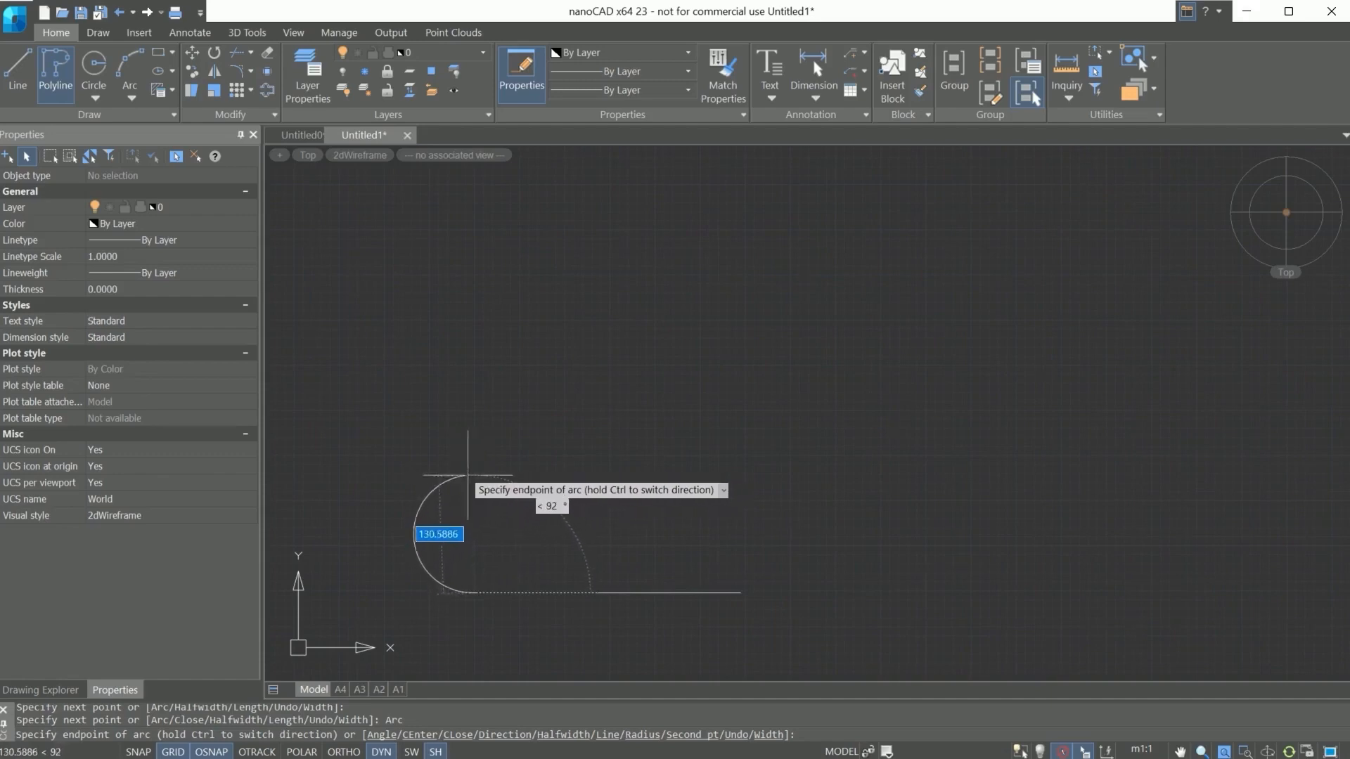
{"action": "key", "text": "ctrl"}
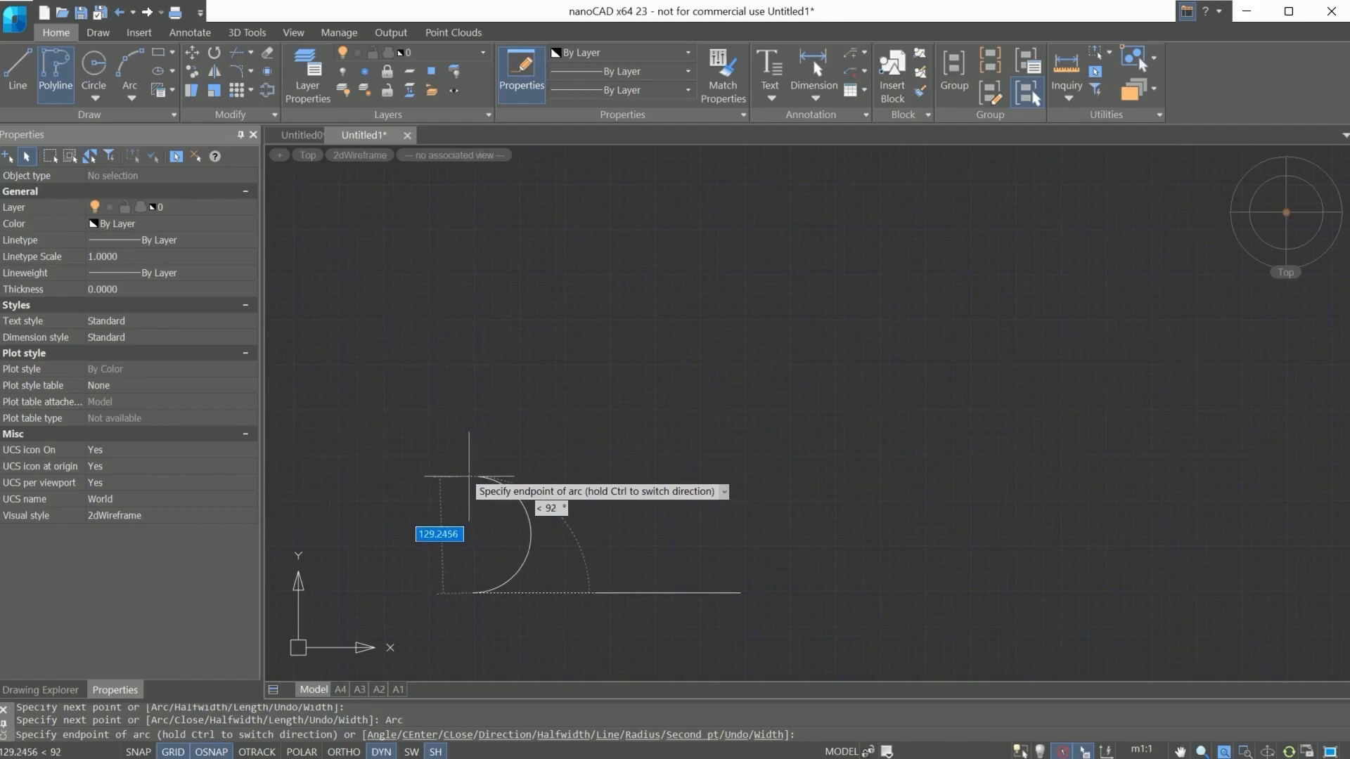
{"action": "left_click", "coordinate": [469, 477]}
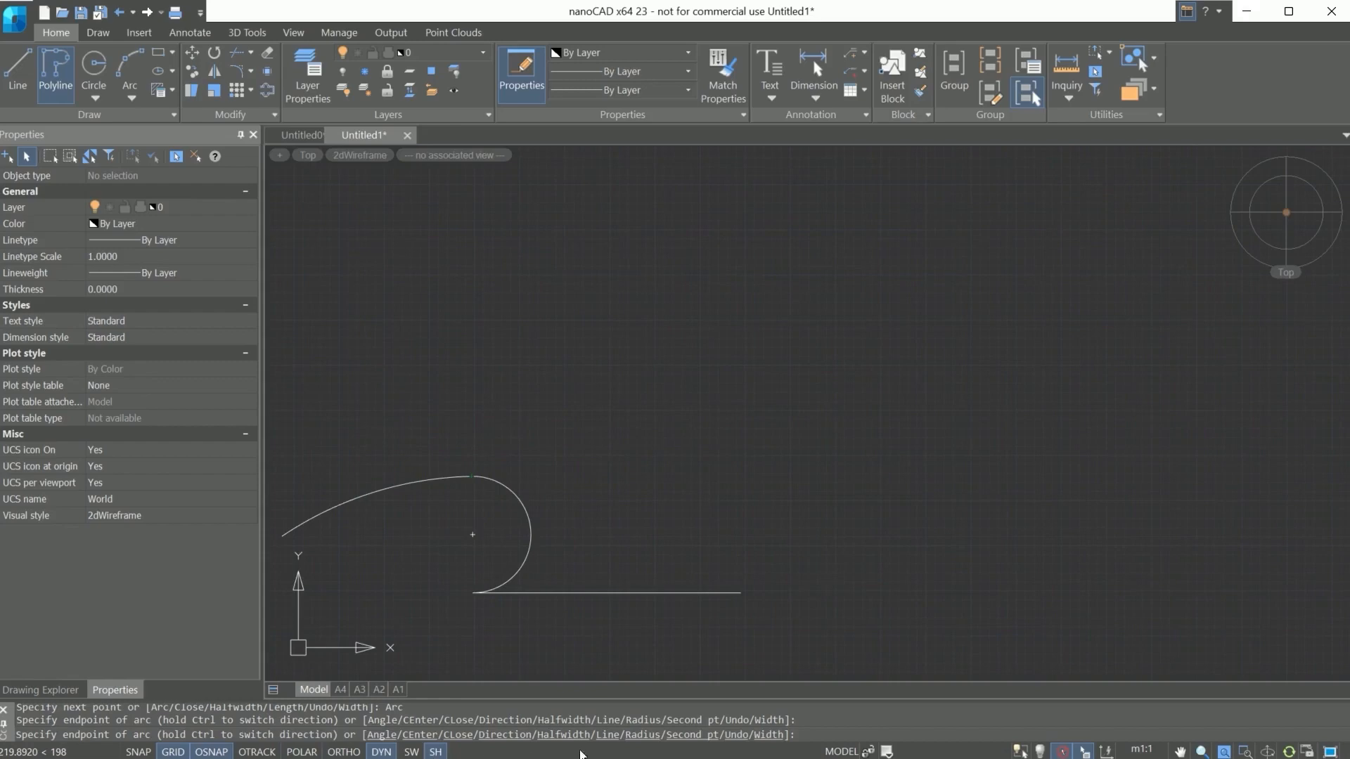
{"action": "left_click", "coordinate": [606, 734]}
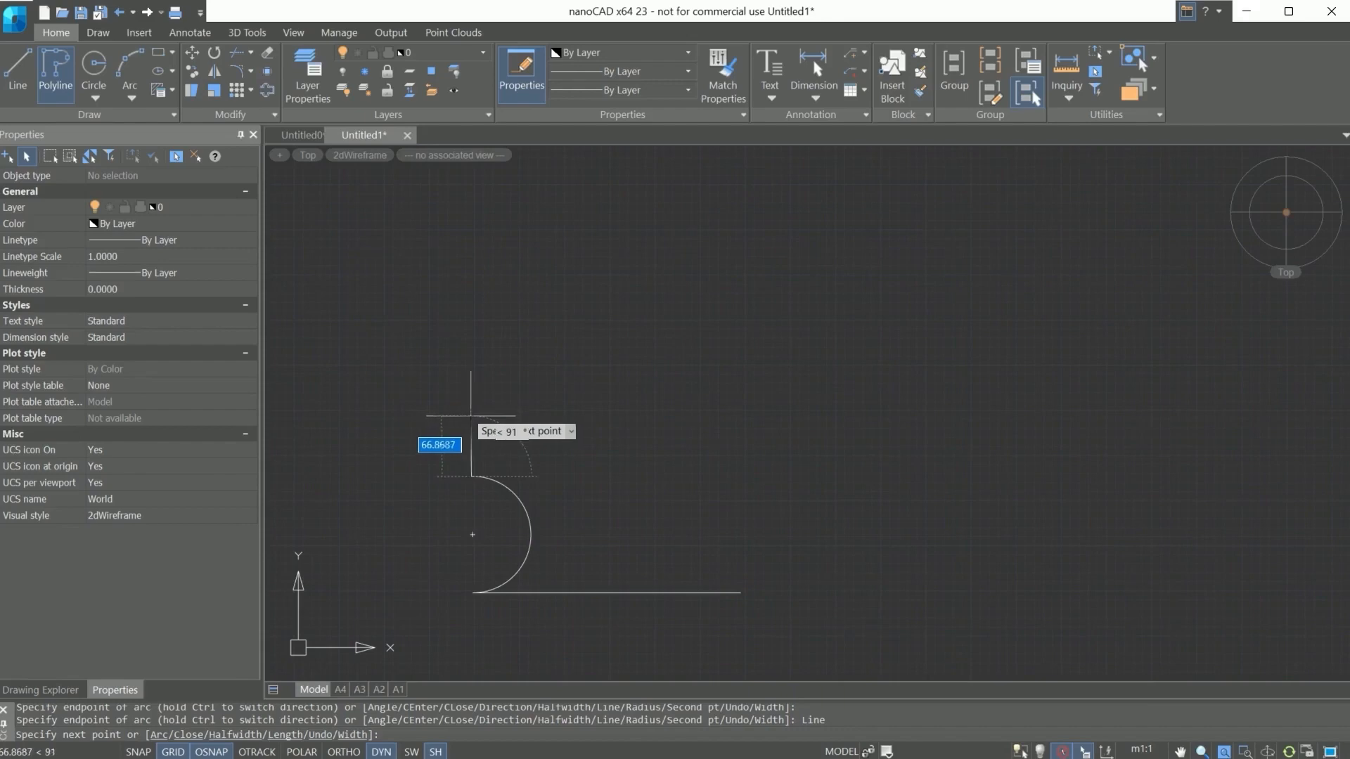
{"action": "left_click", "coordinate": [471, 416]}
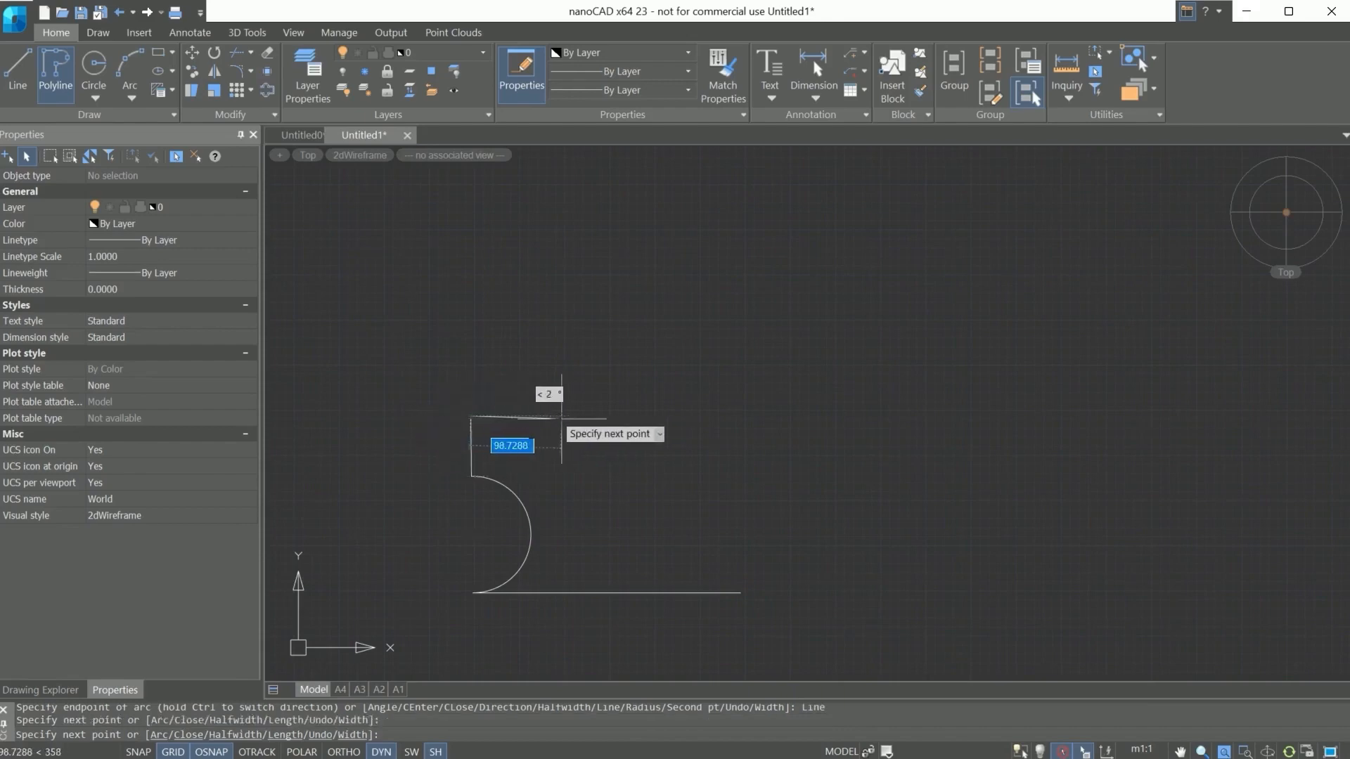
Set the next polyline segment's starting width to 2 and its ending width to 6.
{"action": "left_click", "coordinate": [353, 735]}
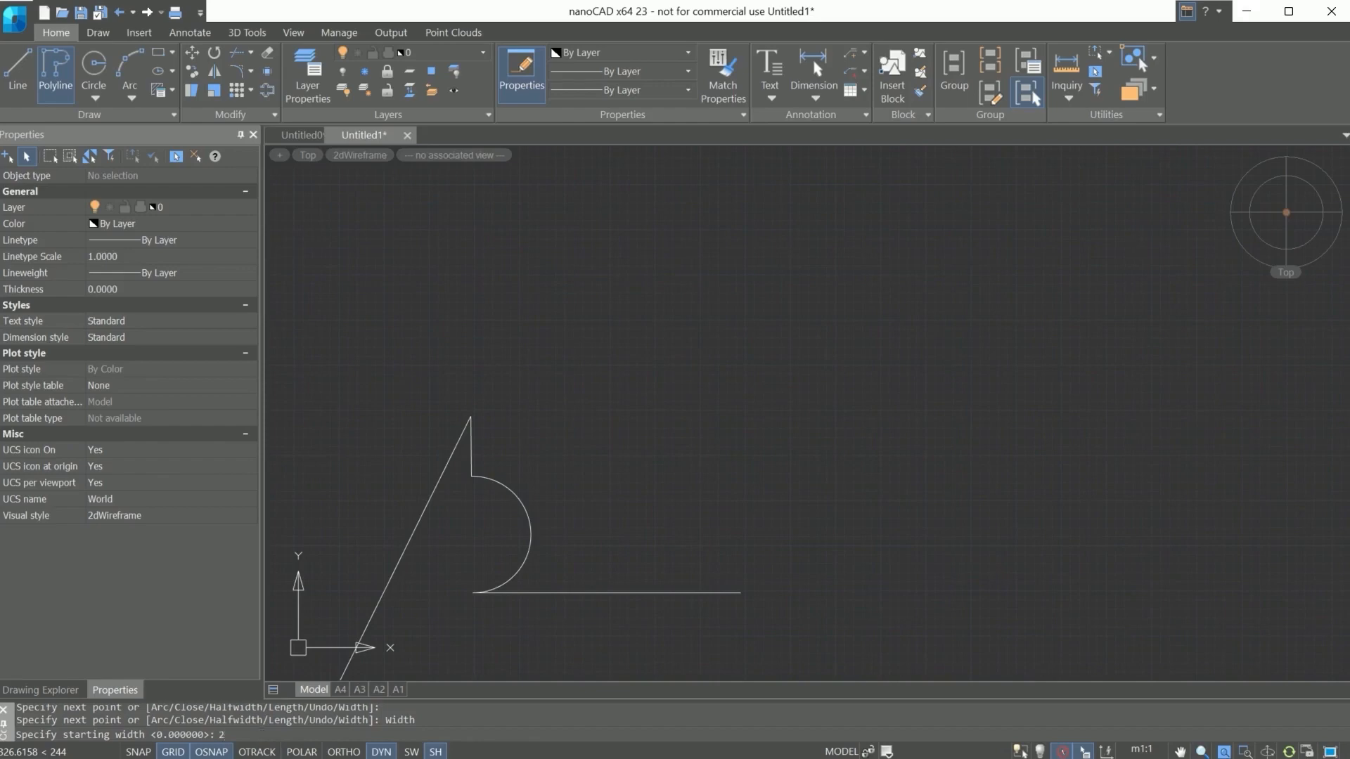
{"action": "key", "text": "Return"}
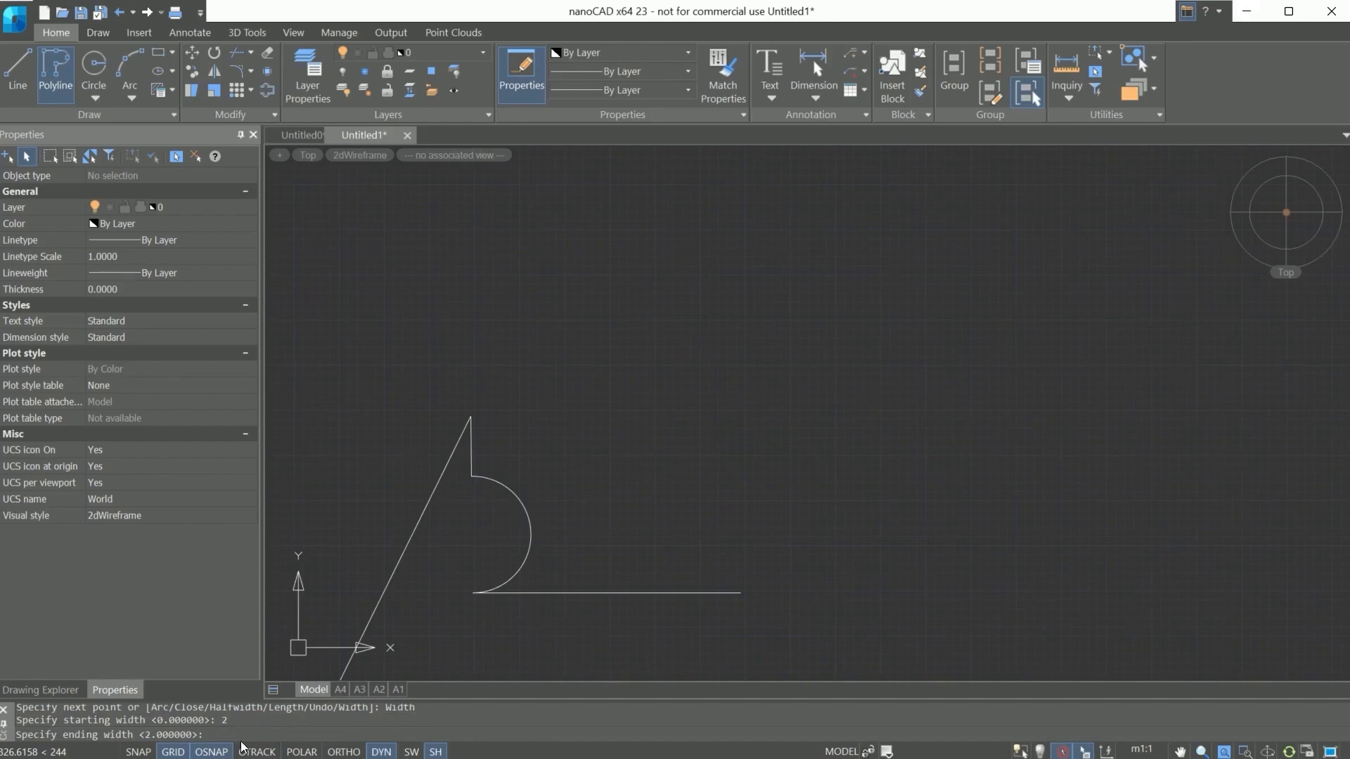
{"action": "type", "text": "6"}
{"action": "key", "text": "Return"}
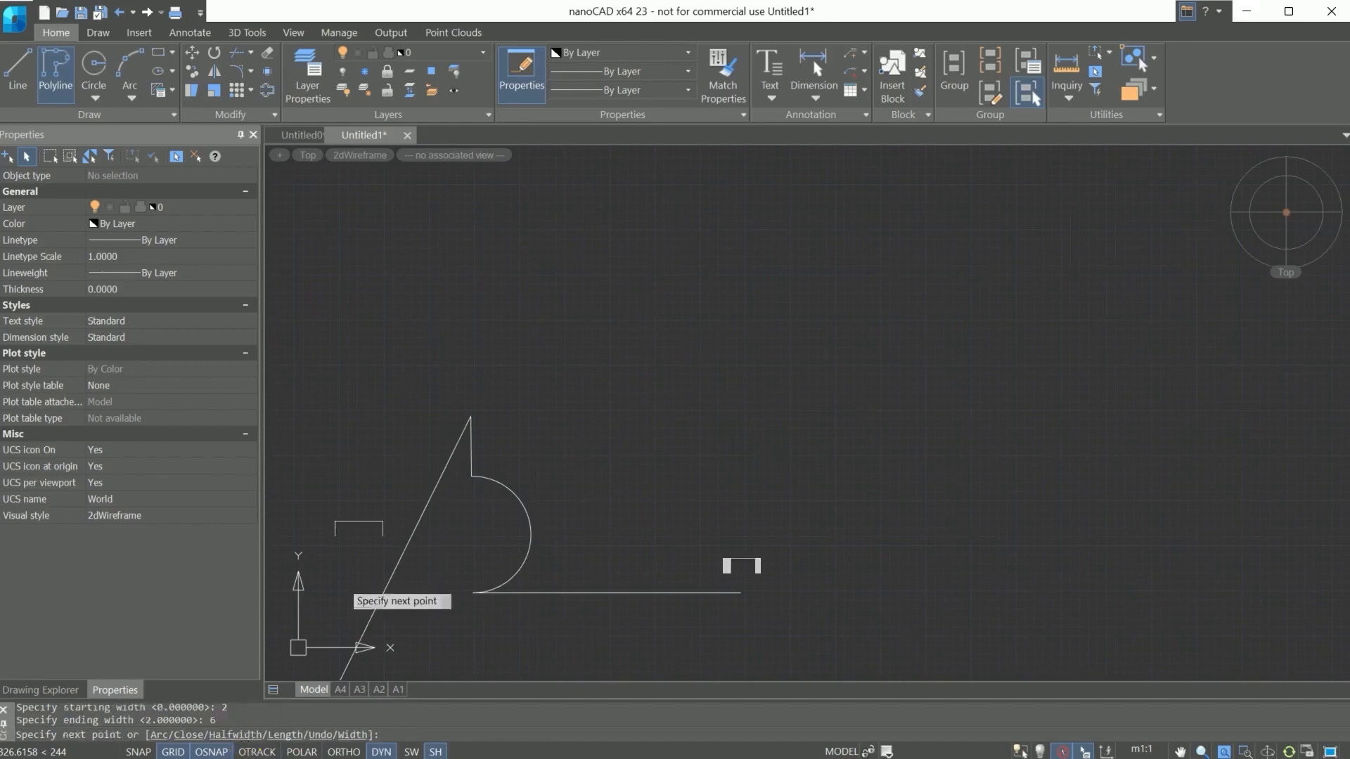
Draw the tapered polyline segment straight up from the end of the vertical line segment.
{"action": "left_click", "coordinate": [471, 366]}
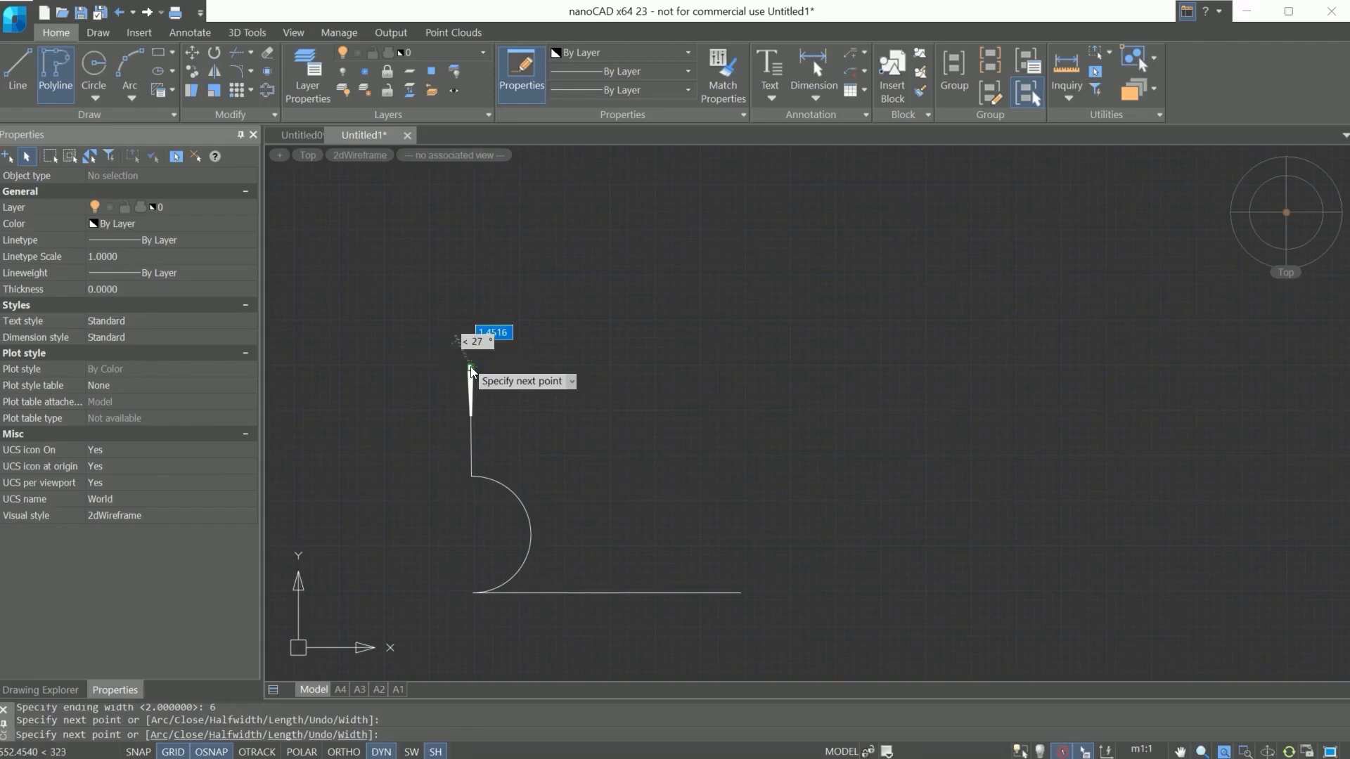
{"action": "scroll", "coordinate": [470, 368], "scroll_direction": "up", "scroll_amount": 2}
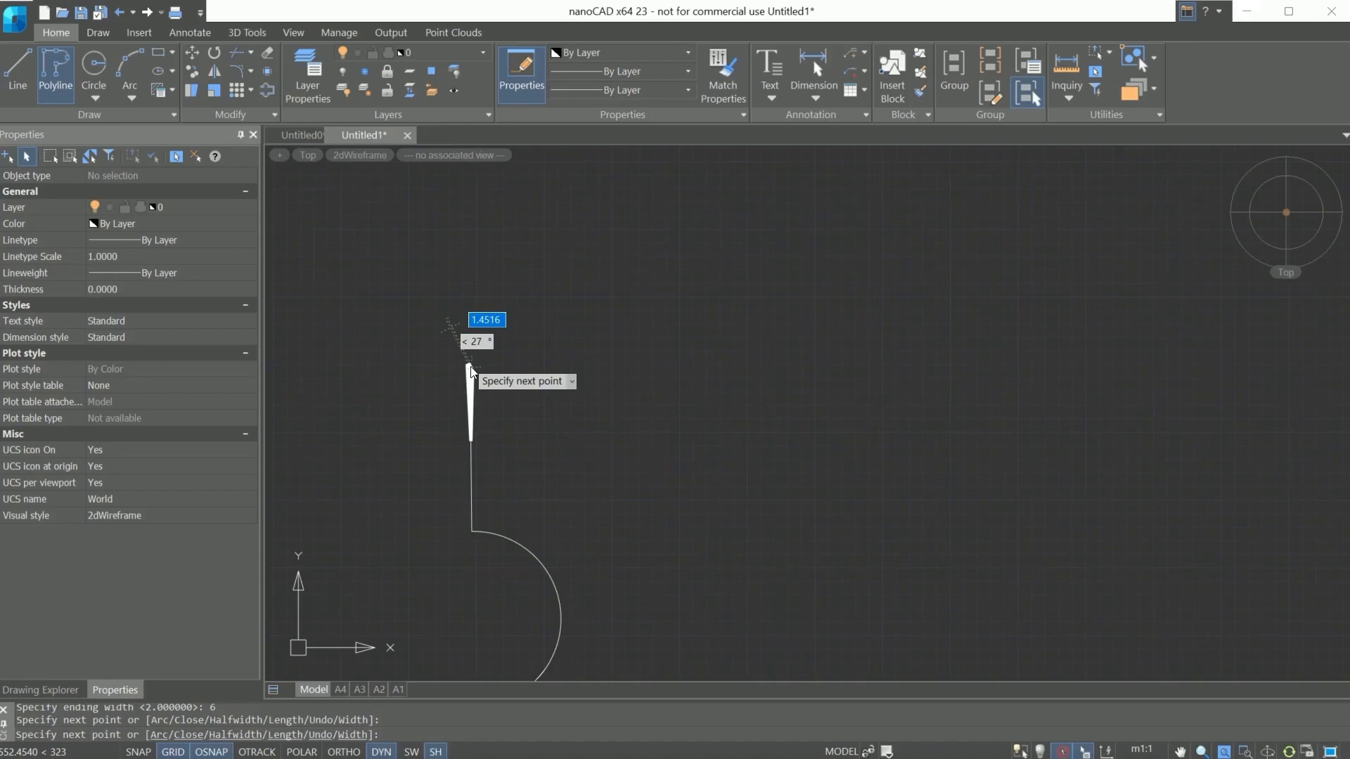
{"action": "left_click", "coordinate": [470, 366]}
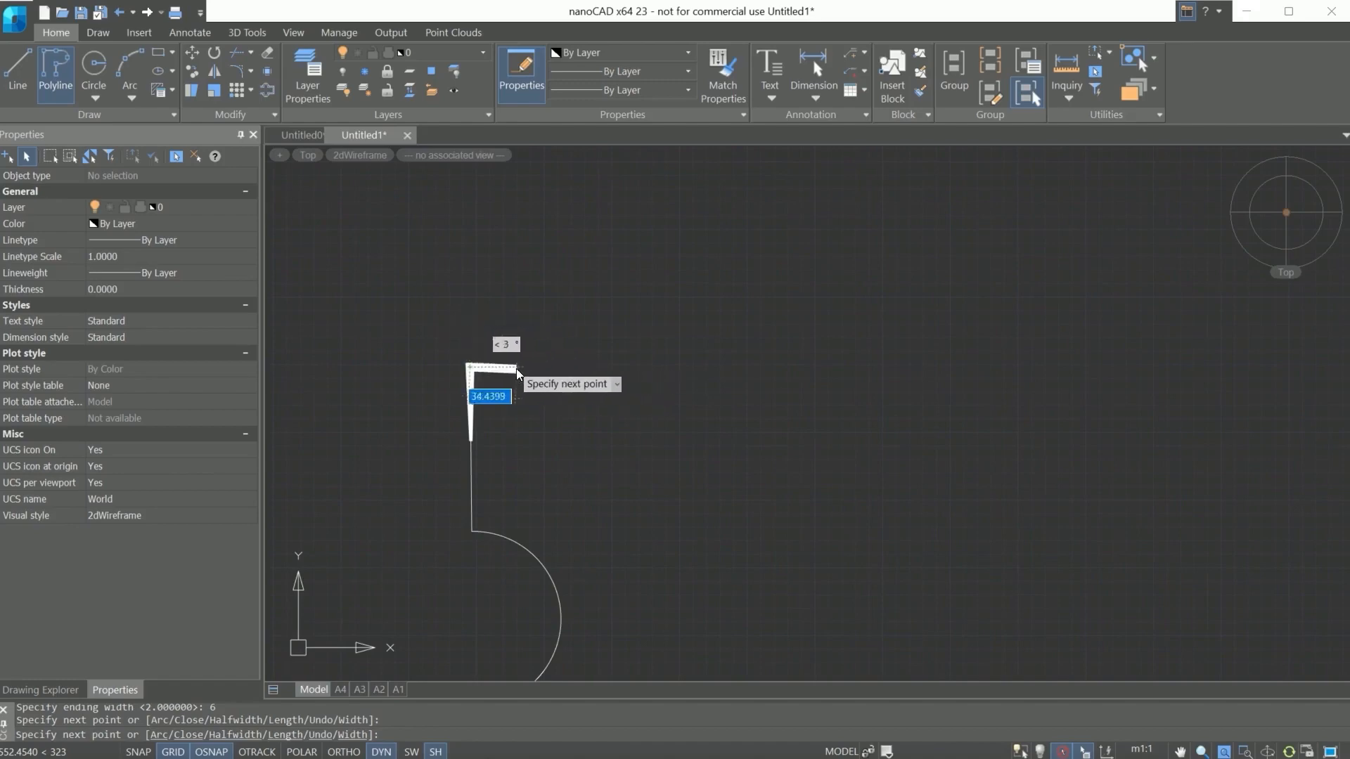
Set the polyline's starting and ending width to 0 and draw a short horizontal segment rightward from the tapered segment's upper end.
{"action": "left_click", "coordinate": [354, 735]}
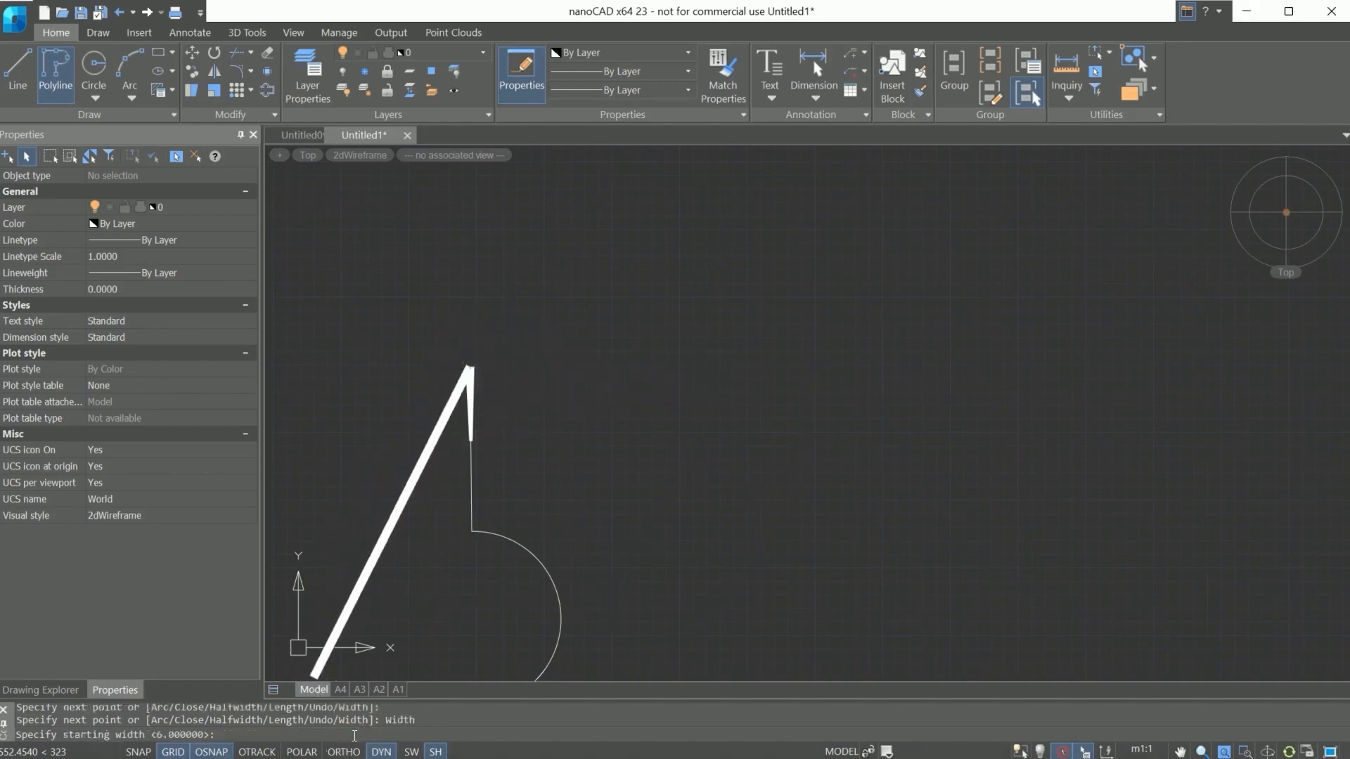
{"action": "type", "text": "0"}
{"action": "key", "text": "Return"}
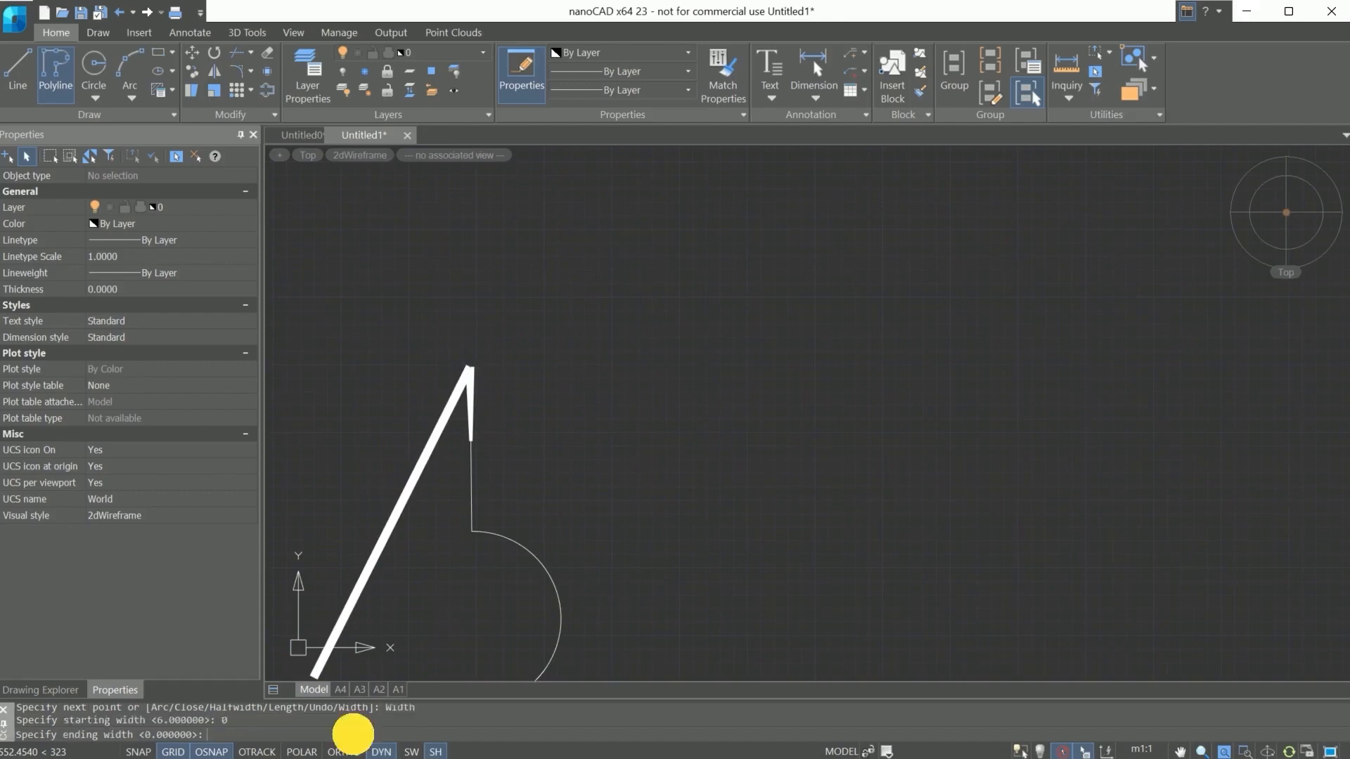
{"action": "type", "text": "0"}
{"action": "key", "text": "Return"}
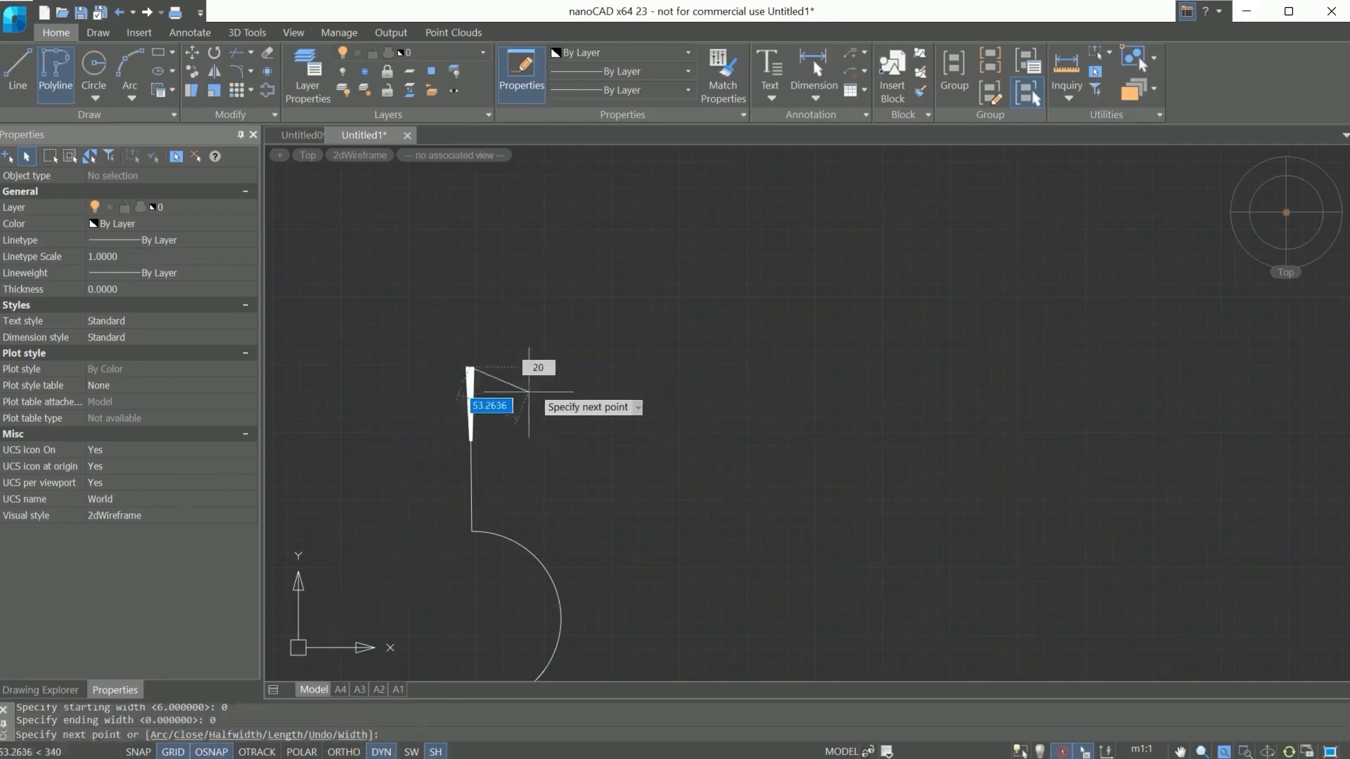
{"action": "left_click", "coordinate": [542, 367]}
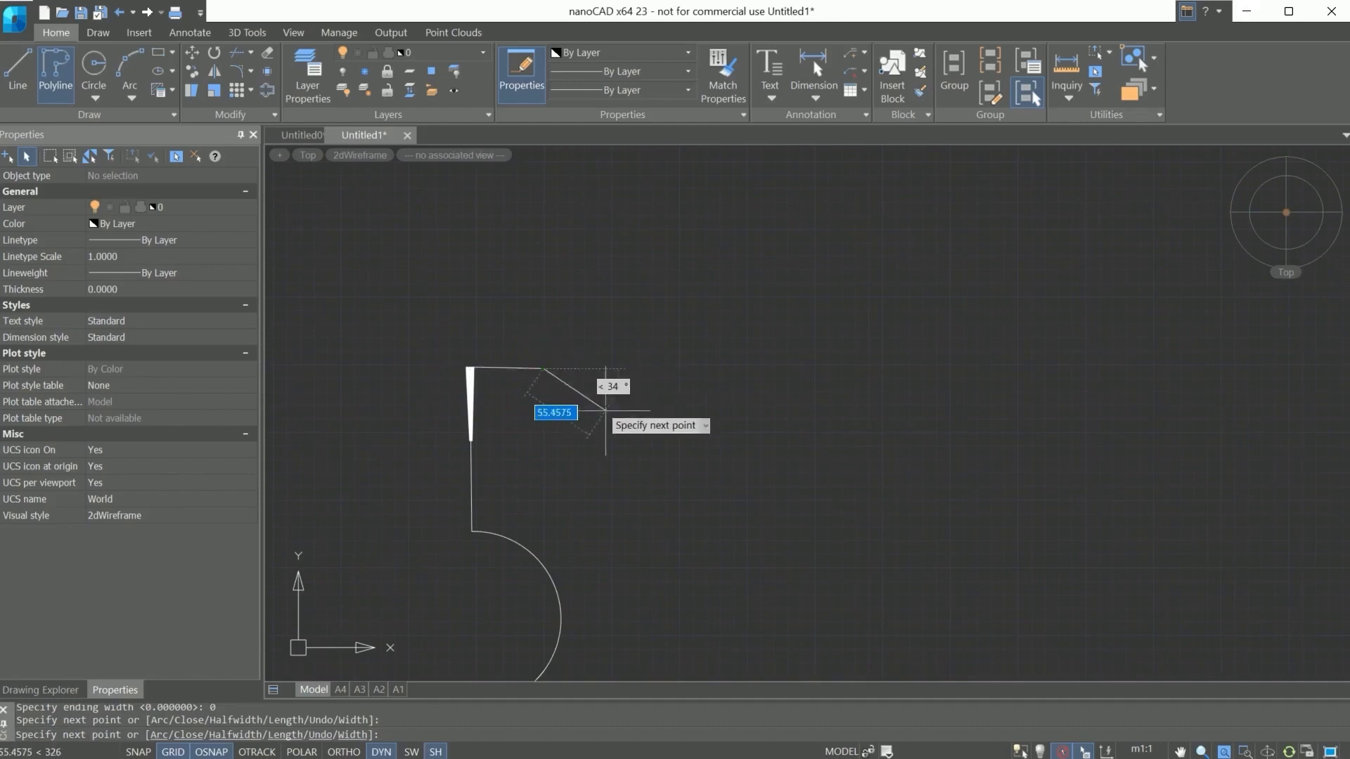
{"action": "left_click", "coordinate": [543, 367]}
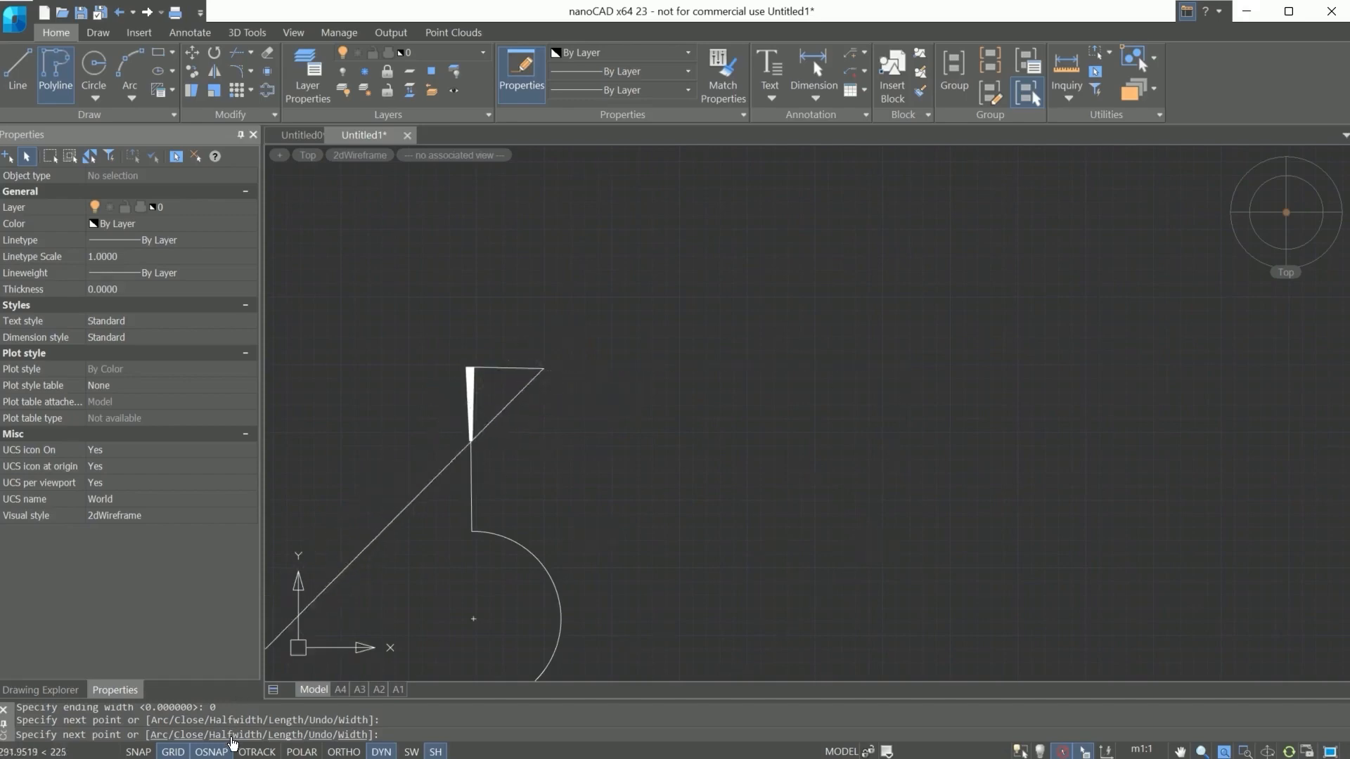
With starting half-width 6 and ending half-width 2, draw a segment about 53 units downward, and continue with a short constant-width horizontal segment rightward.
{"action": "left_click", "coordinate": [232, 737]}
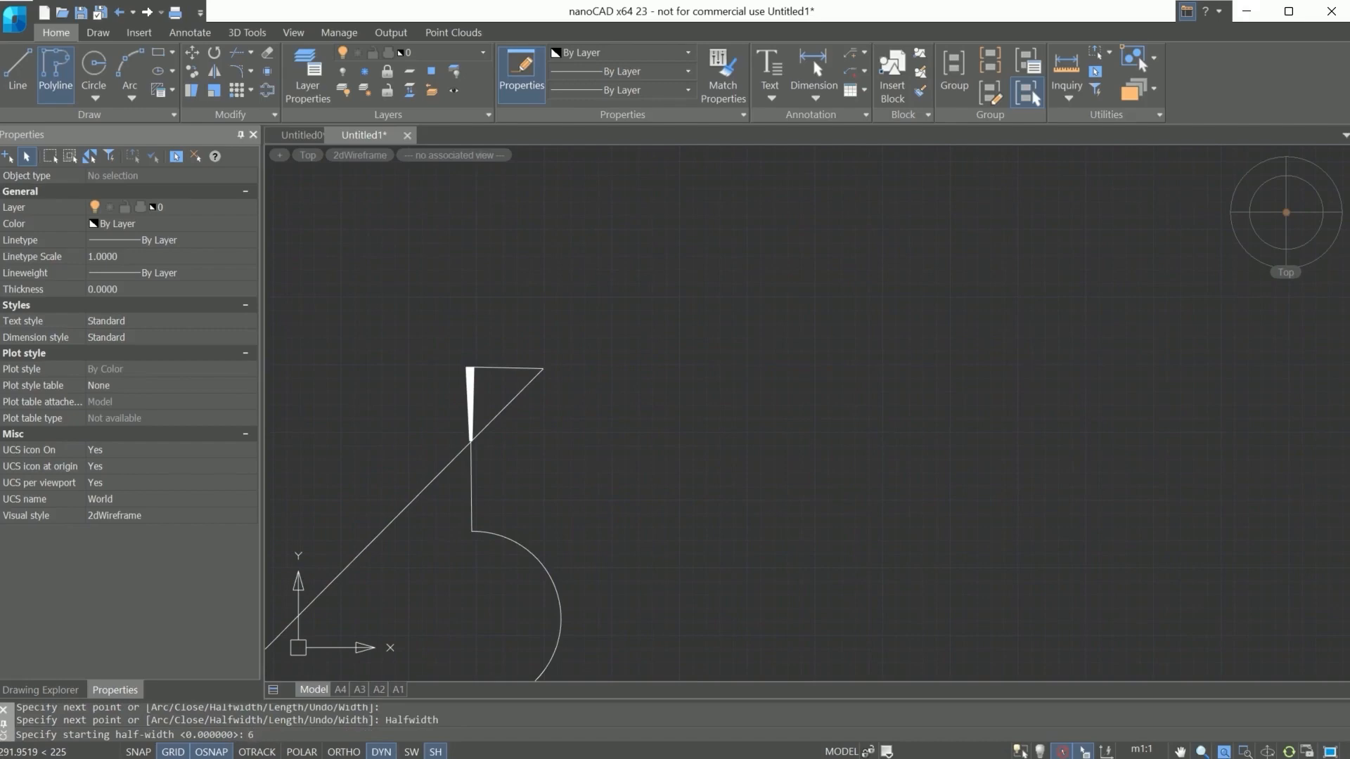
{"action": "type", "text": "6"}
{"action": "key", "text": "Return"}
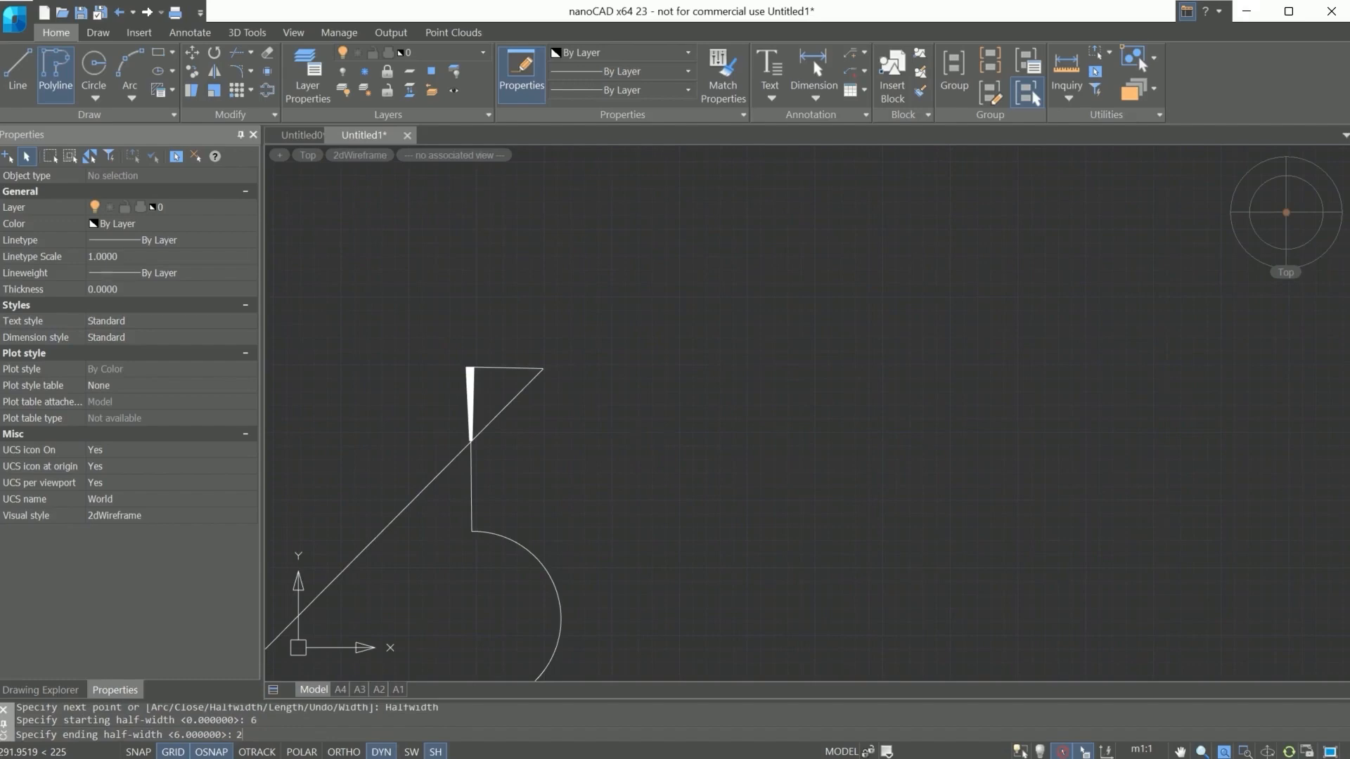
{"action": "type", "text": "2"}
{"action": "key", "text": "Return"}
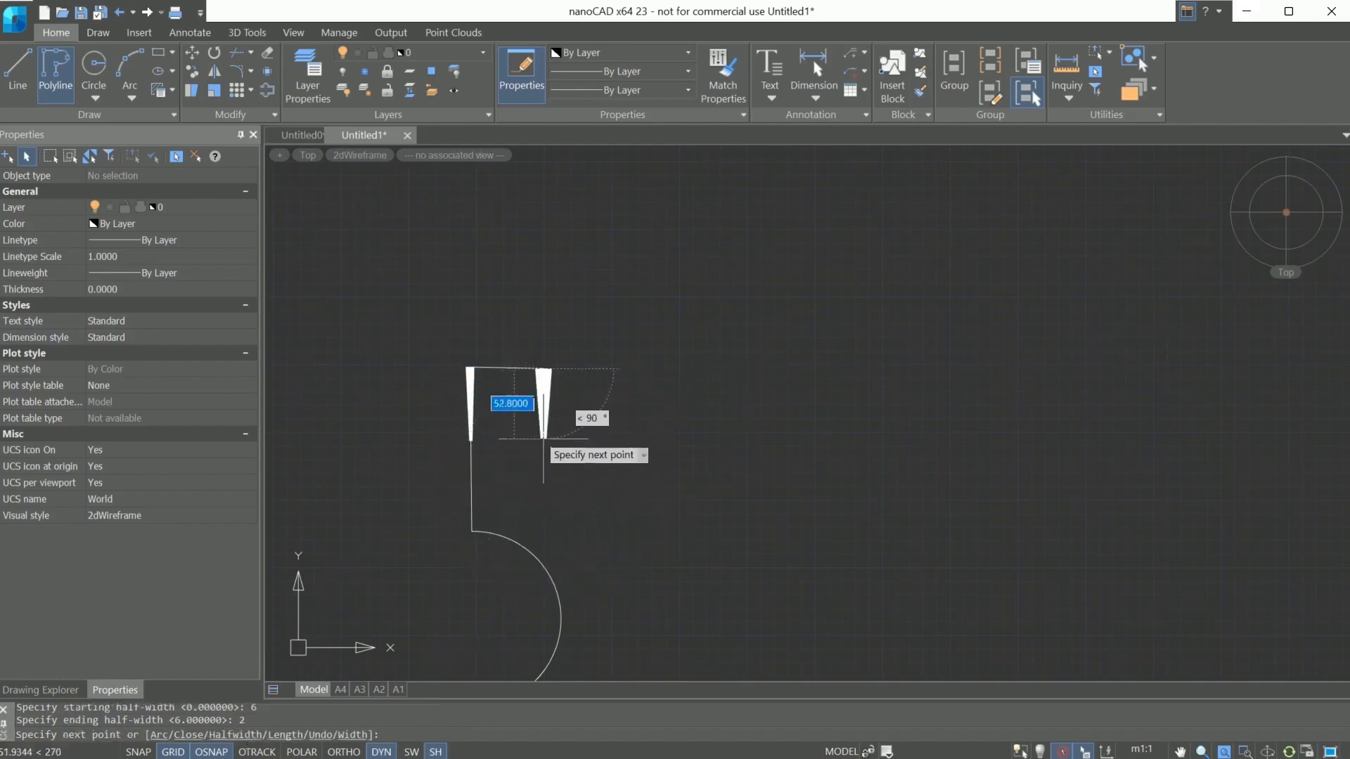
{"action": "left_click", "coordinate": [545, 441]}
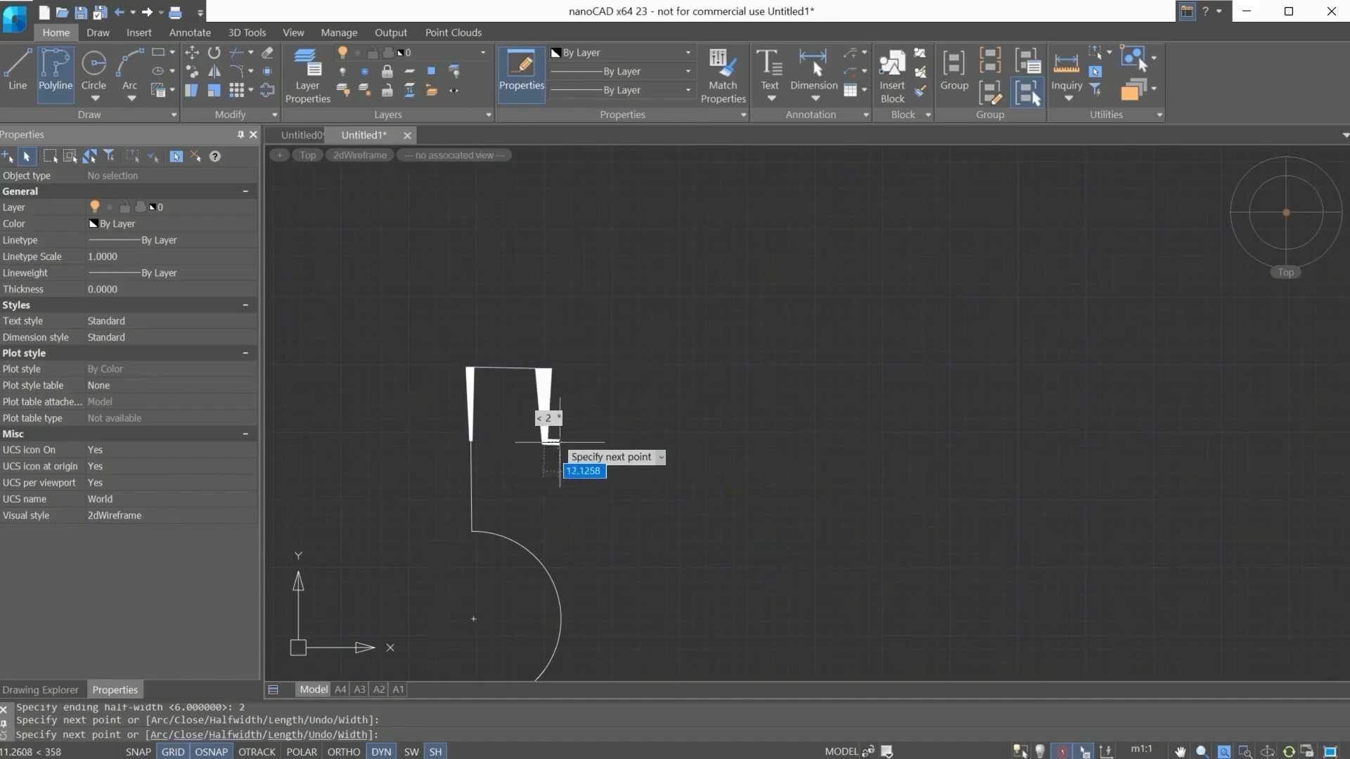
{"action": "left_click", "coordinate": [607, 444]}
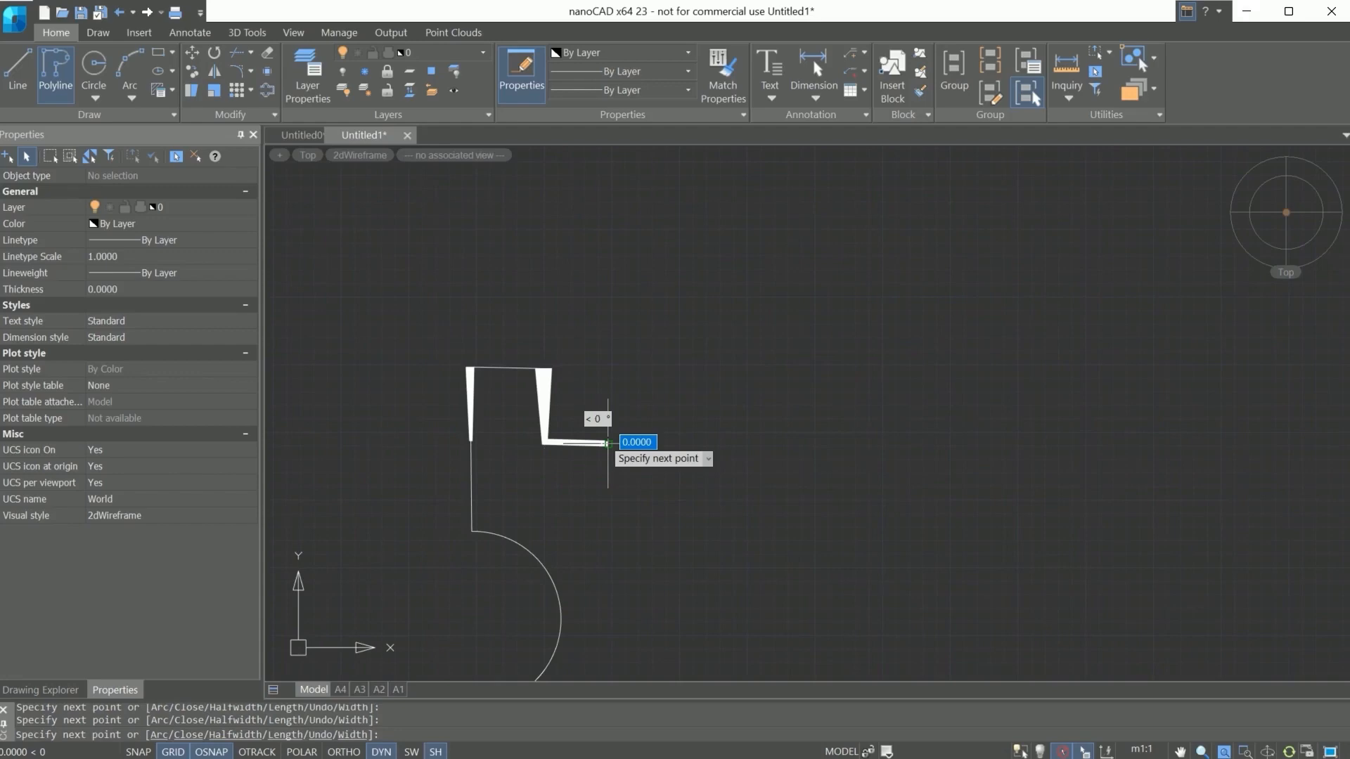
Set the starting and ending width to 0 and close the polyline back to its start point.
{"action": "left_click", "coordinate": [354, 734]}
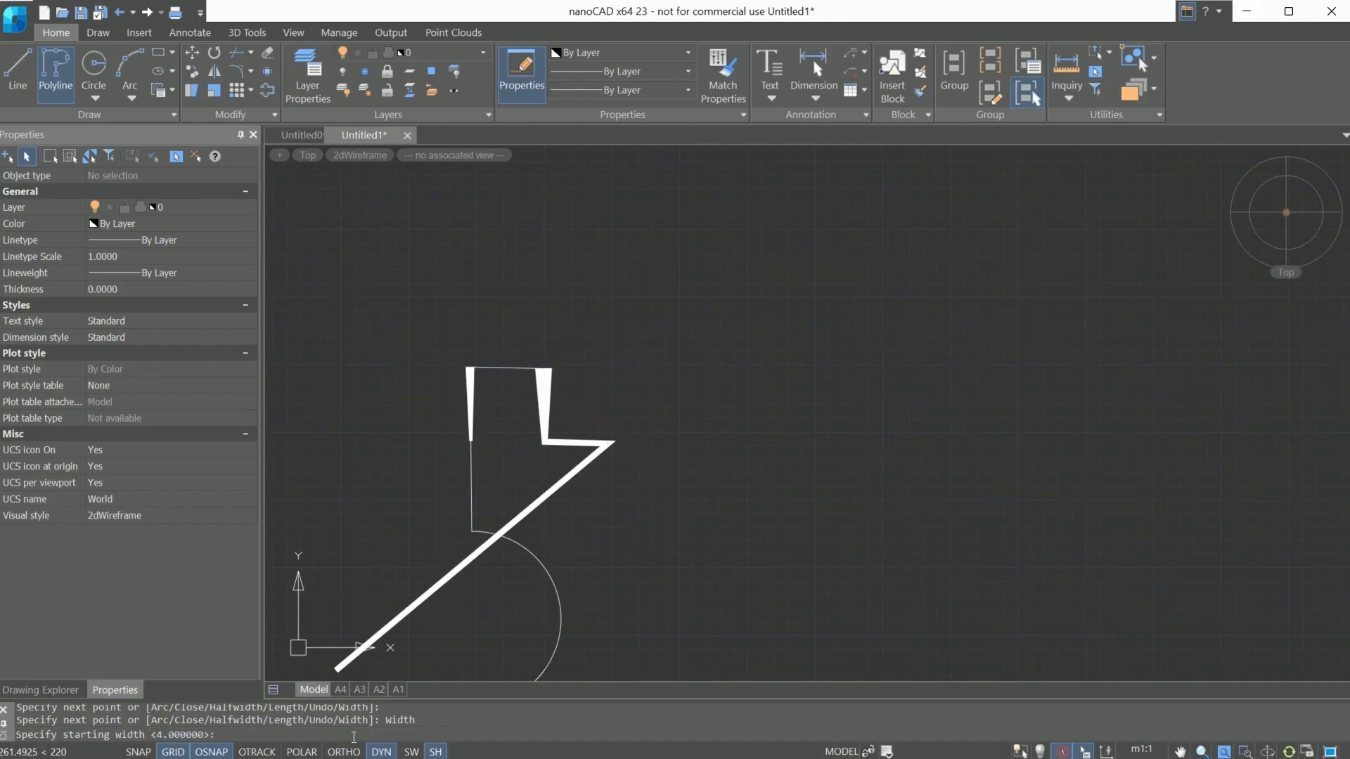
{"action": "left_click", "coordinate": [274, 733]}
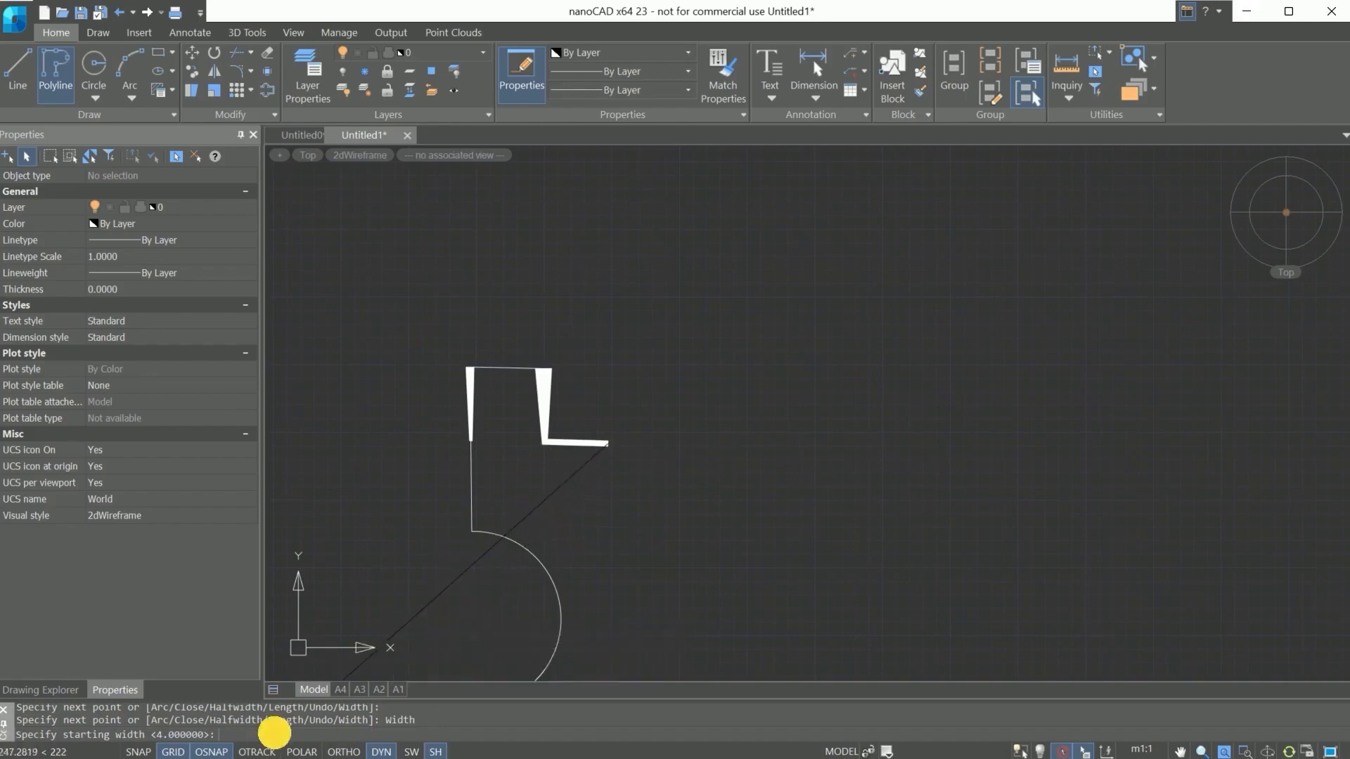
{"action": "type", "text": "0"}
{"action": "key", "text": "Return"}
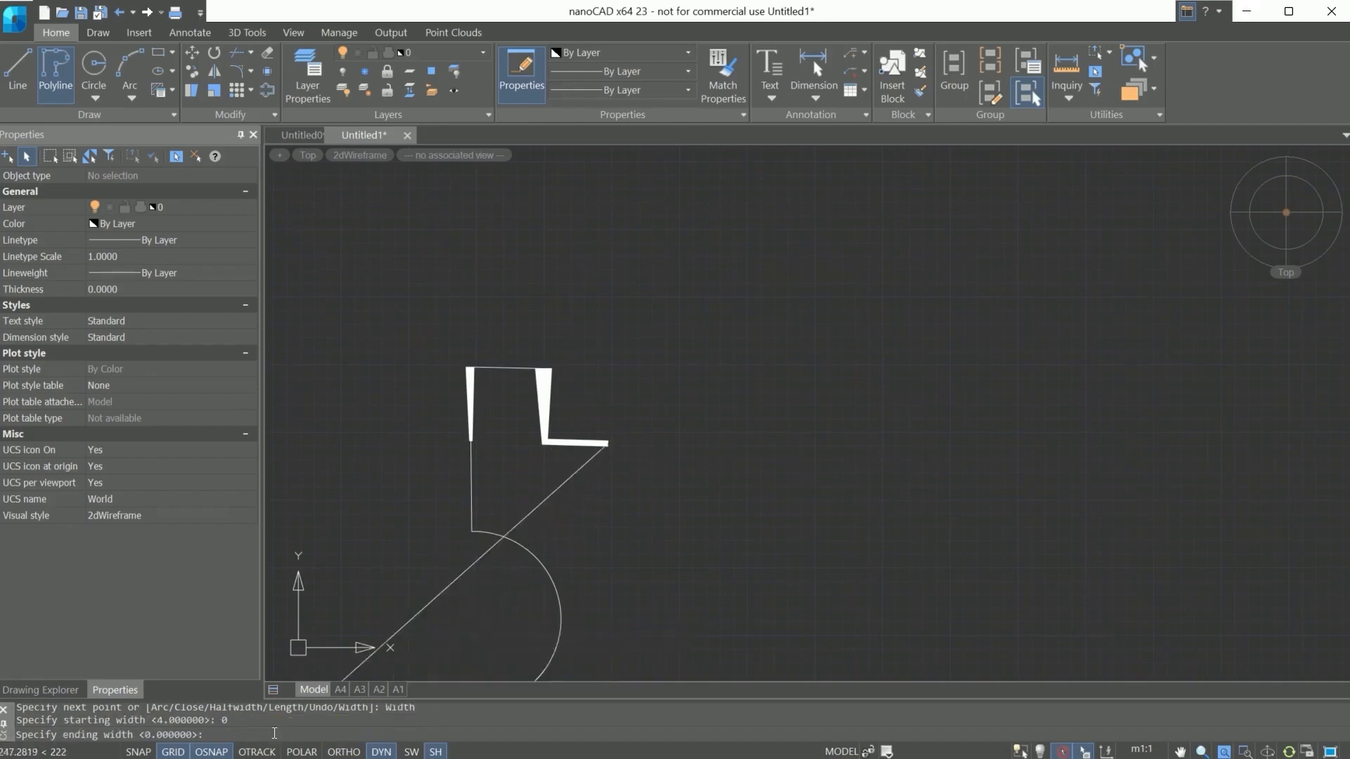
{"action": "type", "text": "0"}
{"action": "key", "text": "Return"}
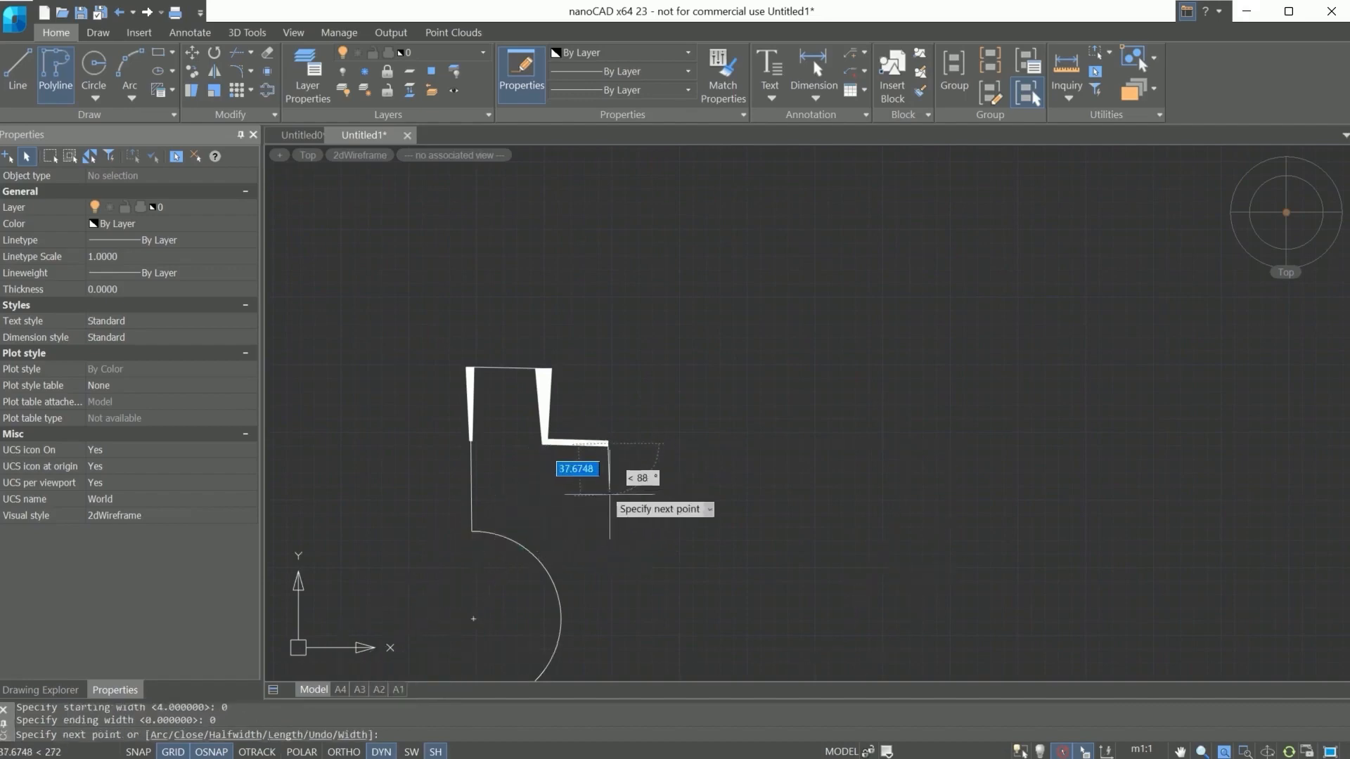
{"action": "scroll", "coordinate": [609, 494], "scroll_direction": "down", "scroll_amount": 2}
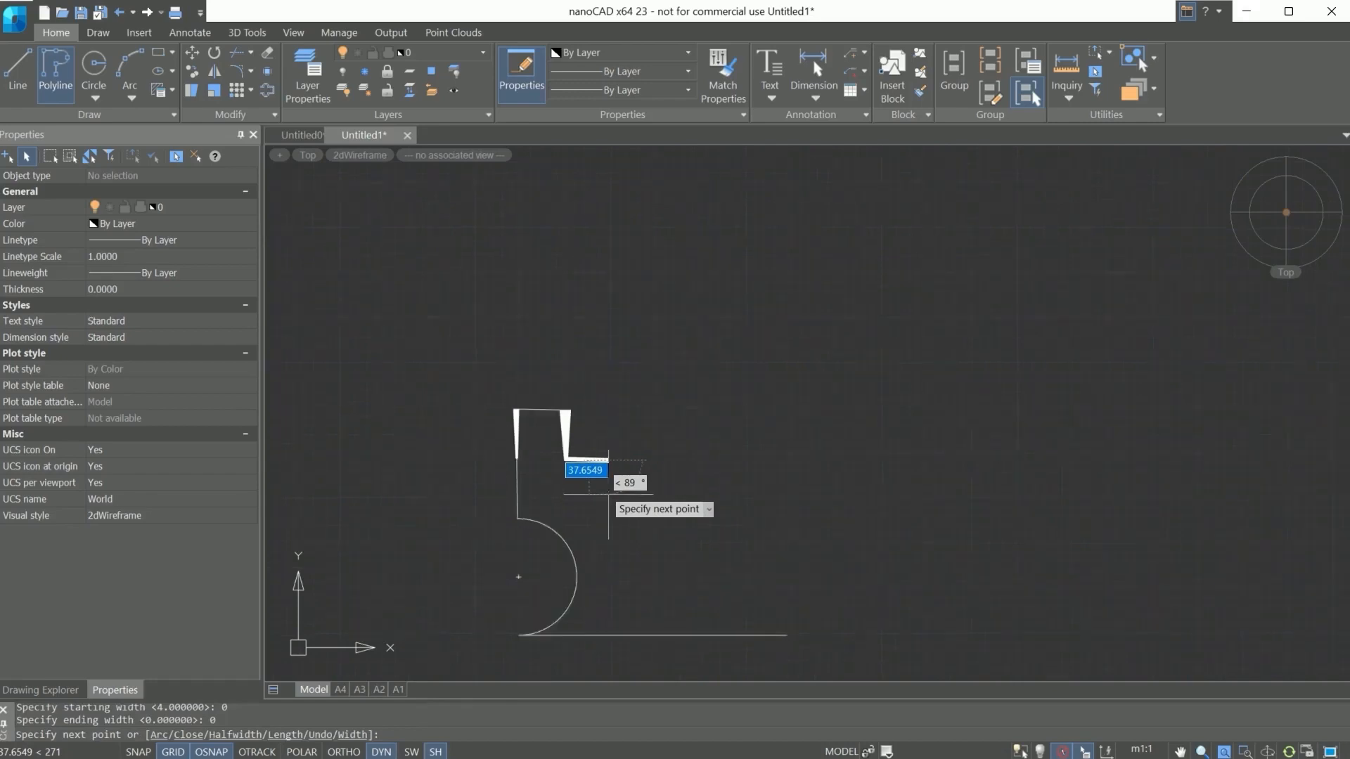
{"action": "right_click", "coordinate": [608, 494]}
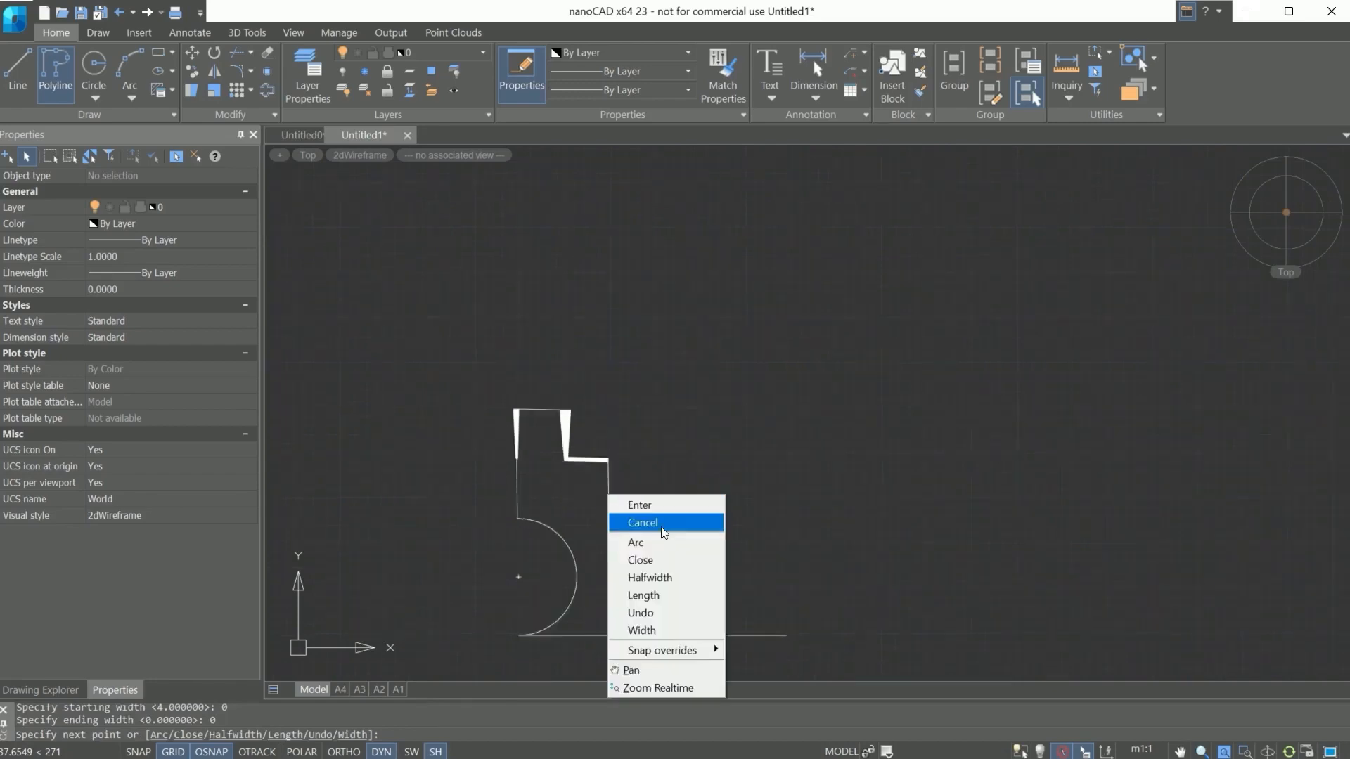
{"action": "left_click", "coordinate": [655, 563]}
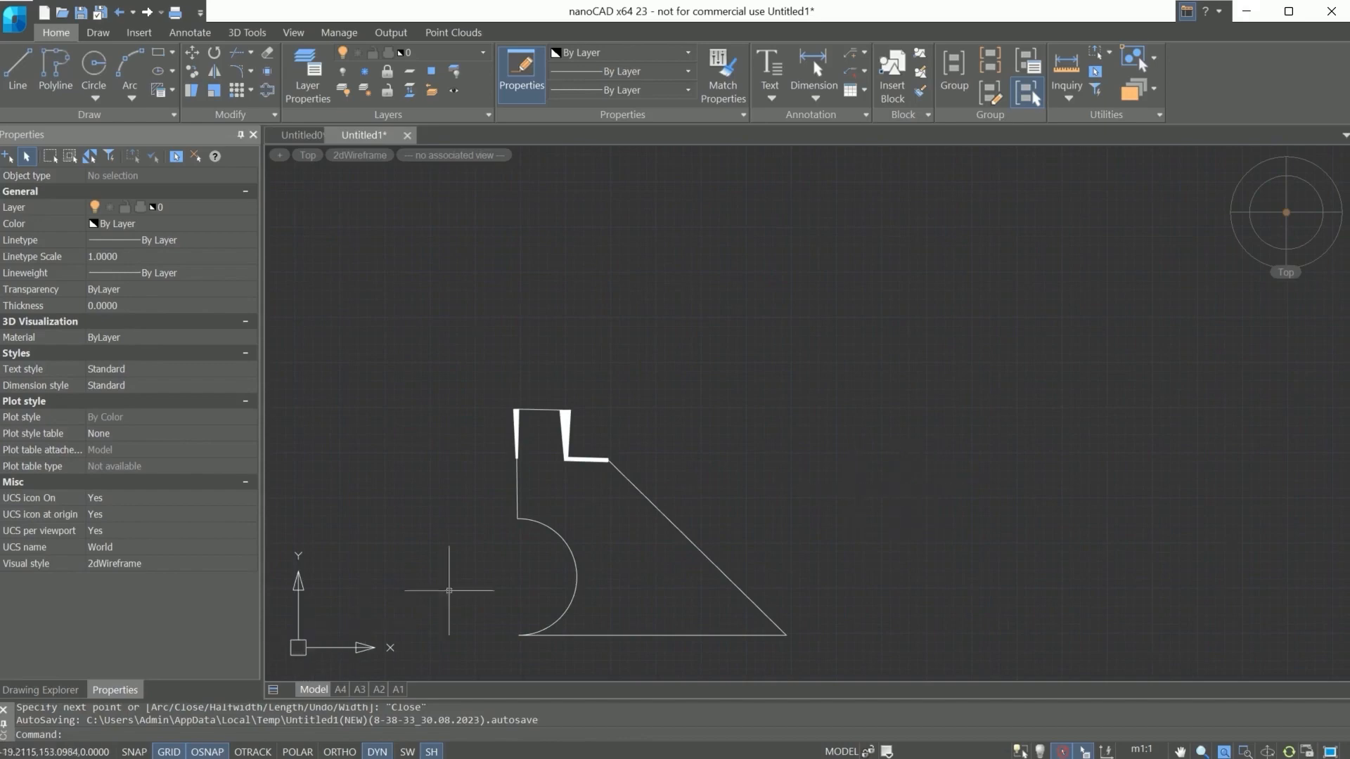
Convert the closed polyline's slanted segment to an outward-bulging arc and stretch its lower vertex about 37 units outward along the base line's direction.
{"action": "left_click", "coordinate": [515, 511]}
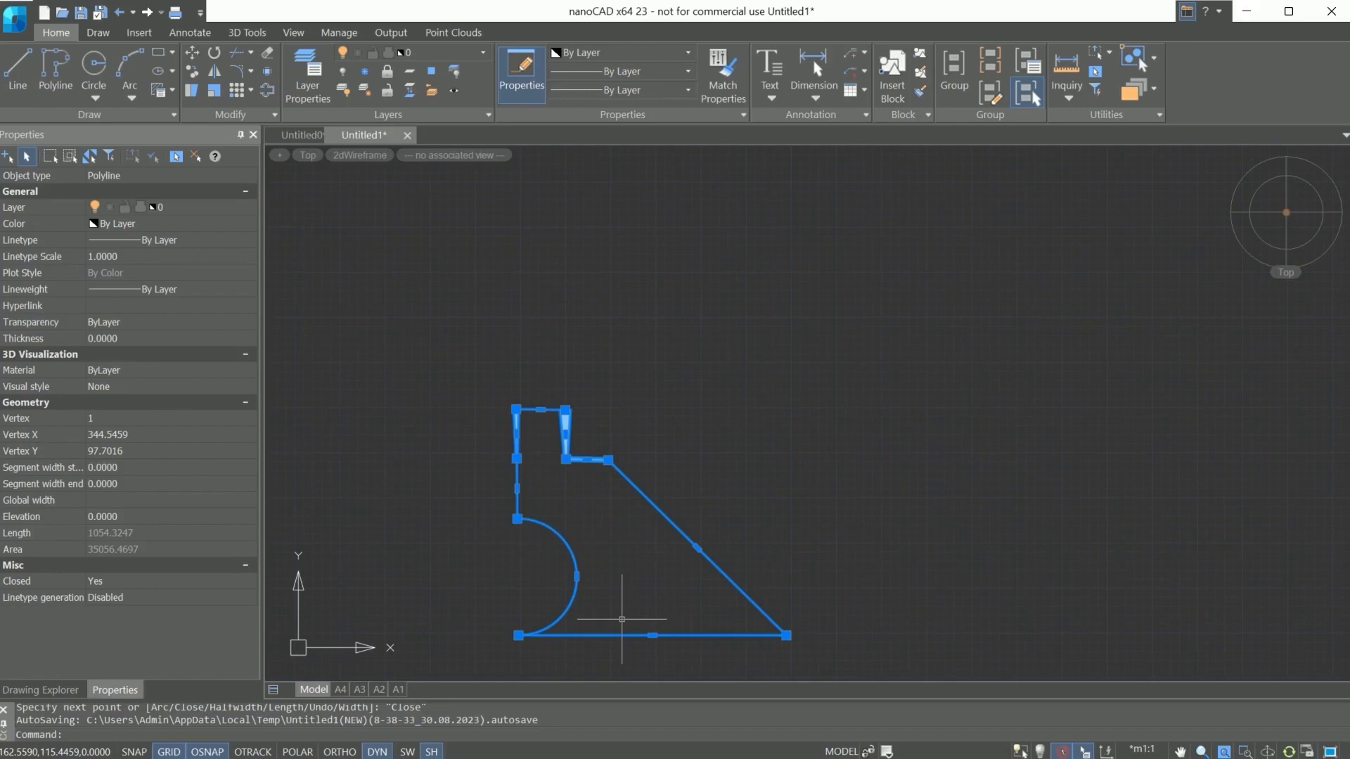
{"action": "mouse_move", "coordinate": [696, 548]}
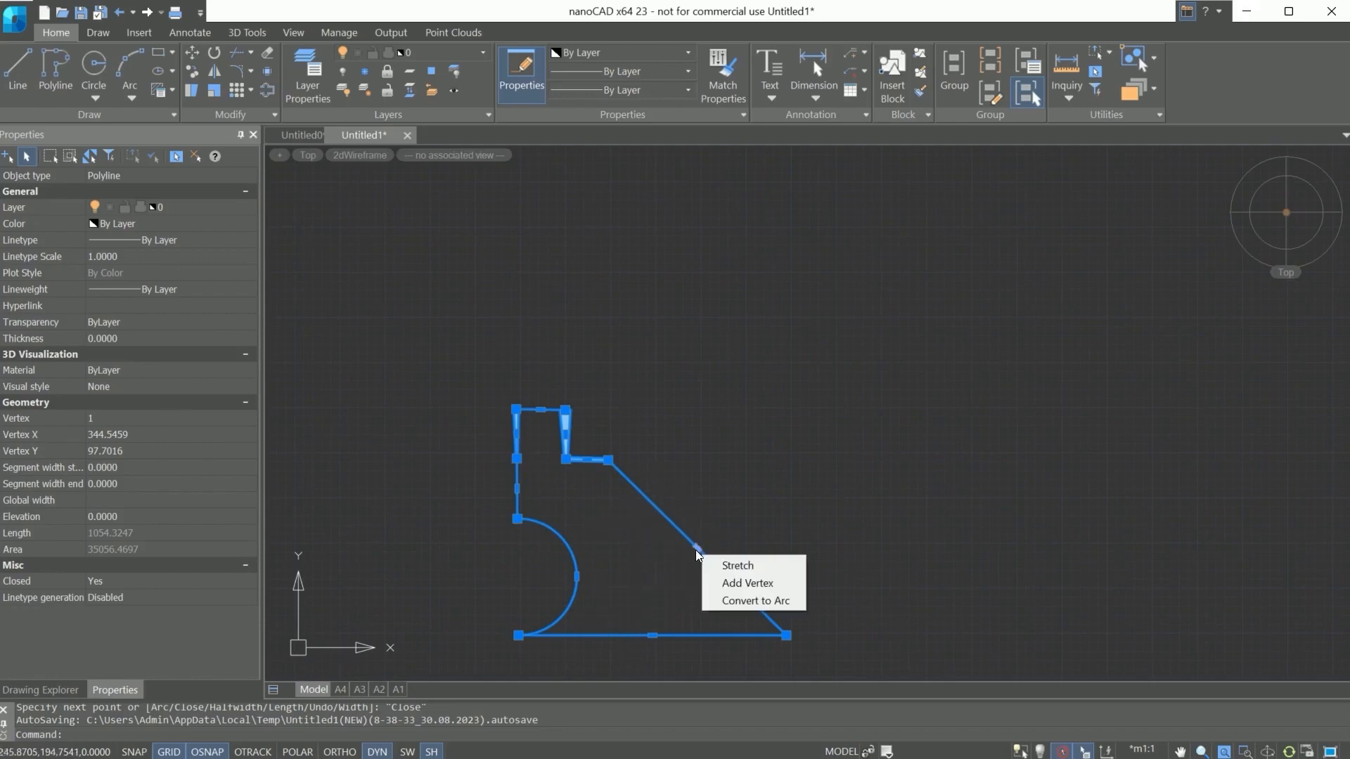
{"action": "mouse_move", "coordinate": [608, 461]}
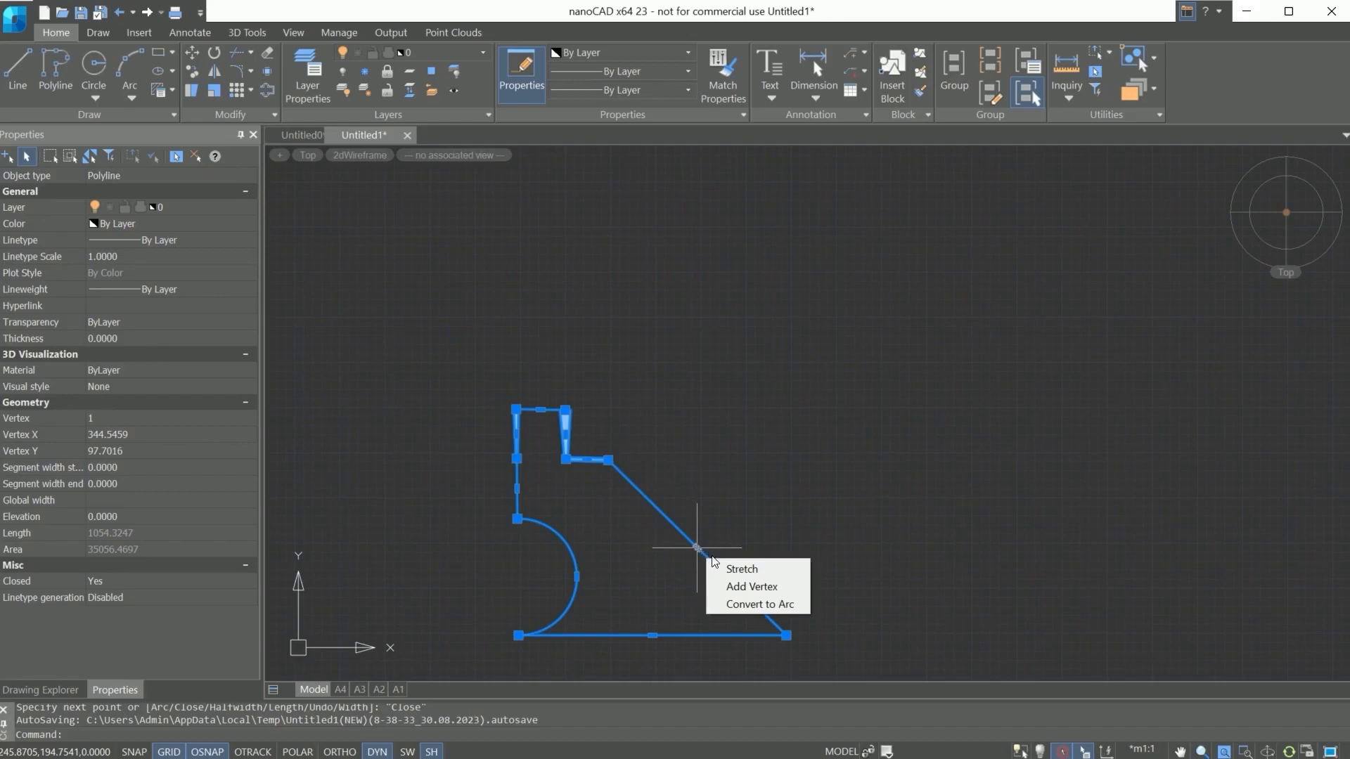
{"action": "left_click", "coordinate": [744, 604]}
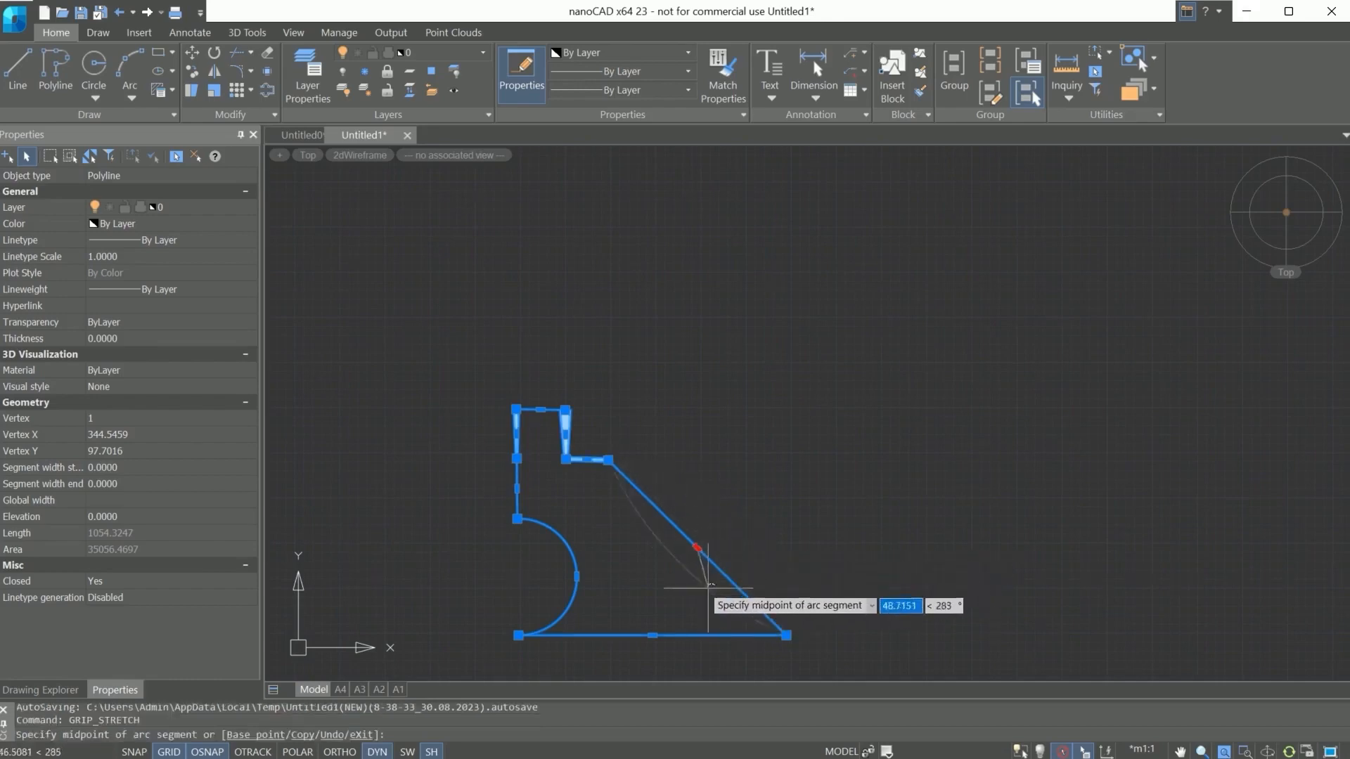
{"action": "left_click", "coordinate": [757, 555]}
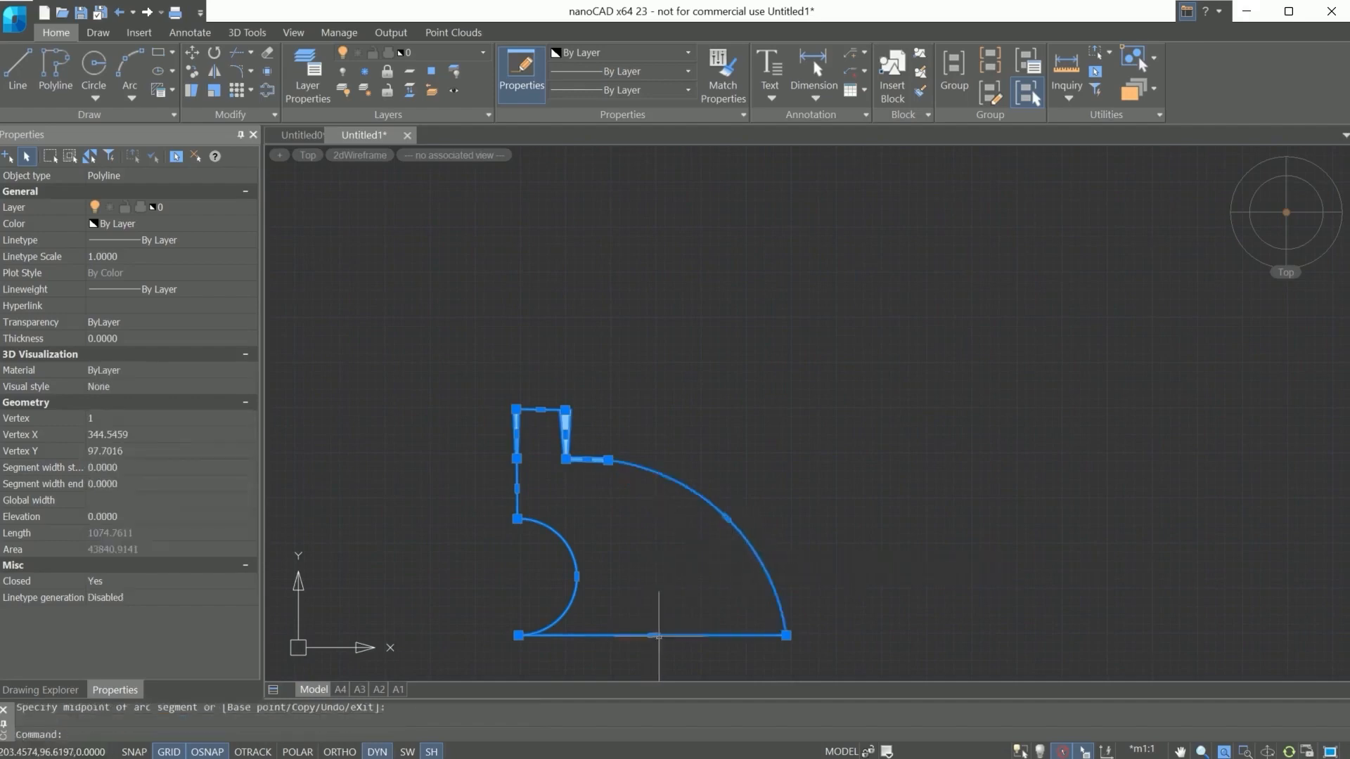
{"action": "left_click", "coordinate": [786, 635]}
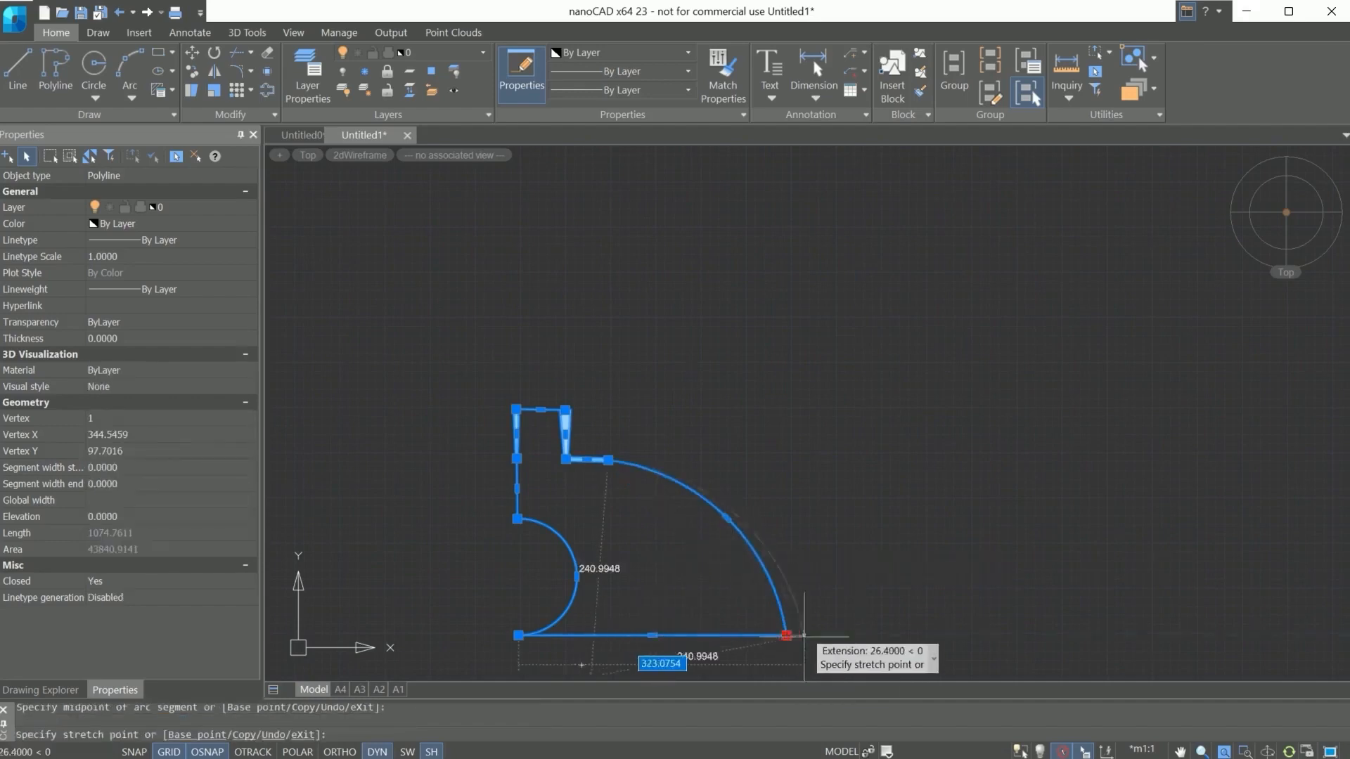
{"action": "left_click", "coordinate": [820, 635]}
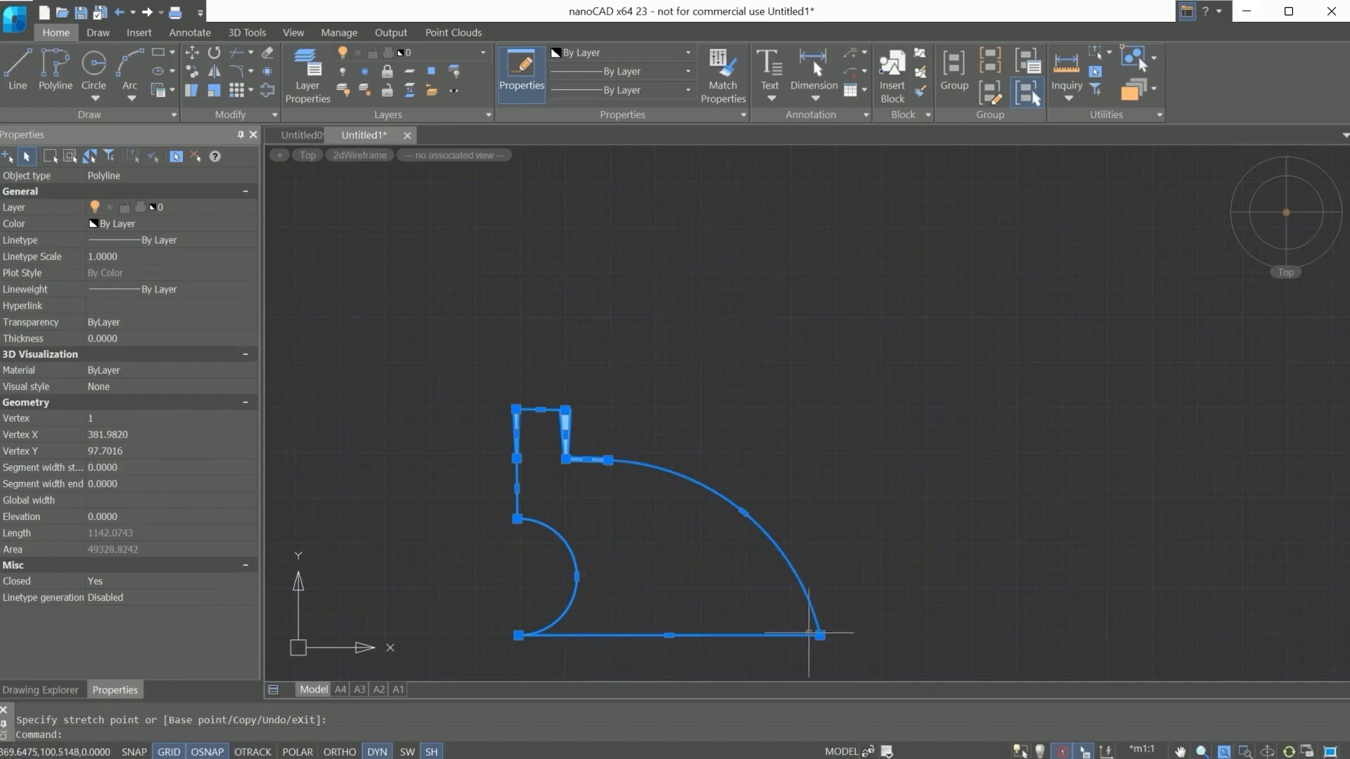
Add a vertex slightly below the polyline's base segment near its right end, and remove that vertex again.
{"action": "mouse_move", "coordinate": [820, 635]}
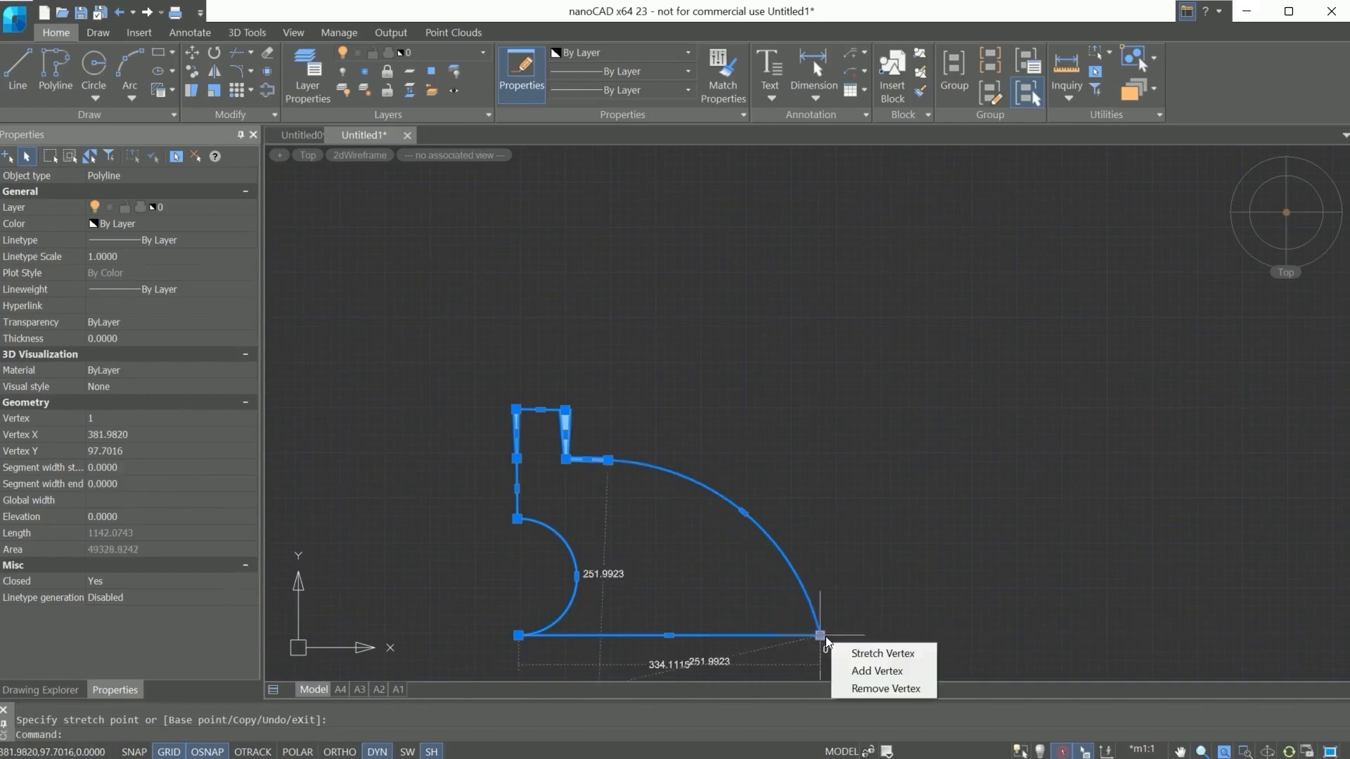
{"action": "left_click", "coordinate": [877, 671]}
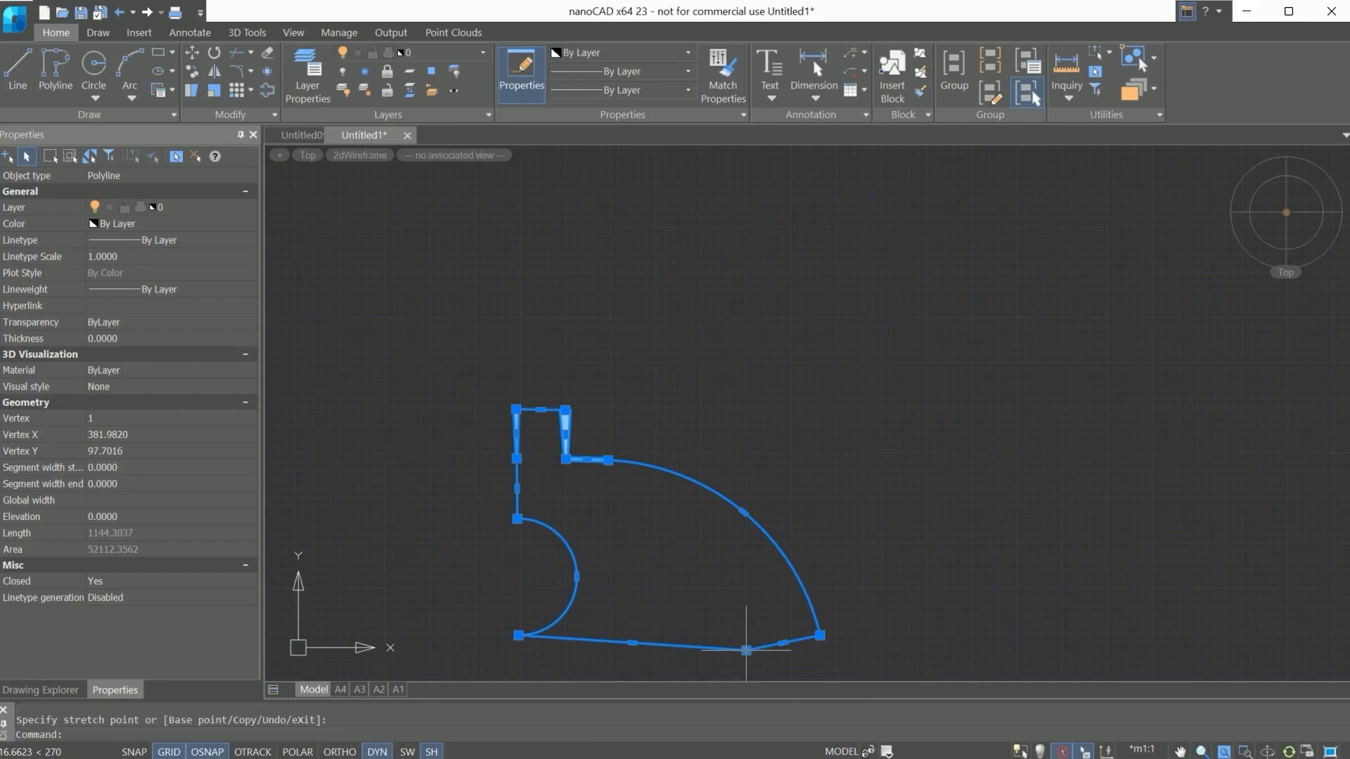
{"action": "mouse_move", "coordinate": [745, 651]}
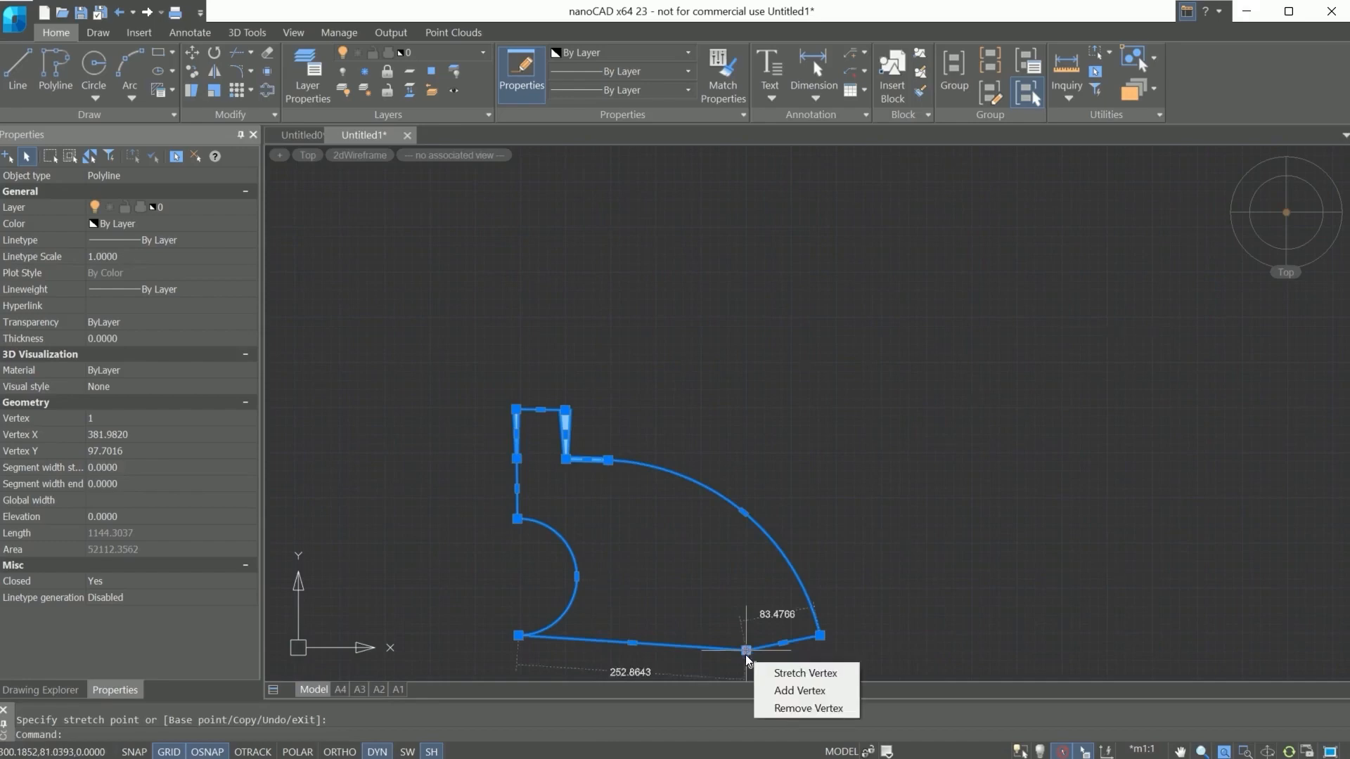
{"action": "left_click", "coordinate": [782, 708]}
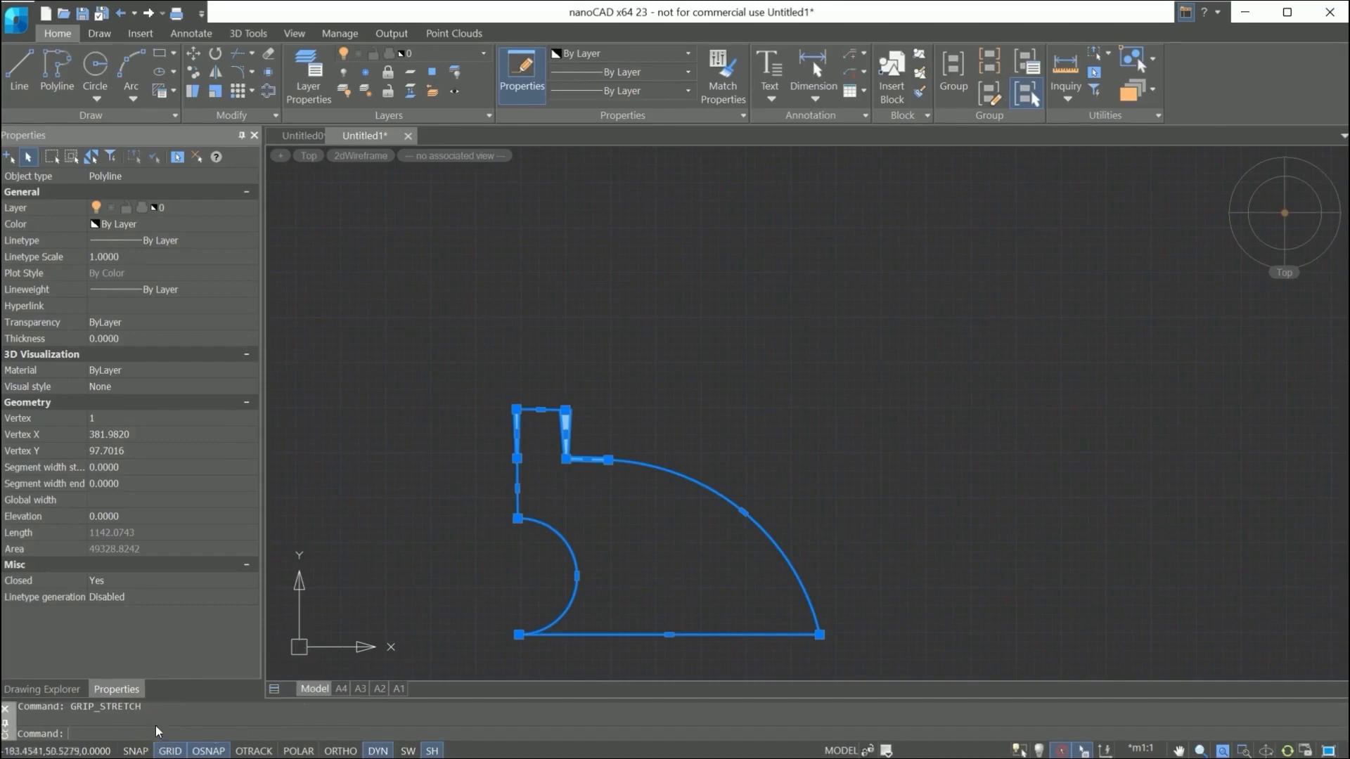
Start a polyline just above the existing closed shape with a straight segment slanting upward to the right.
{"action": "type", "text": "pl"}
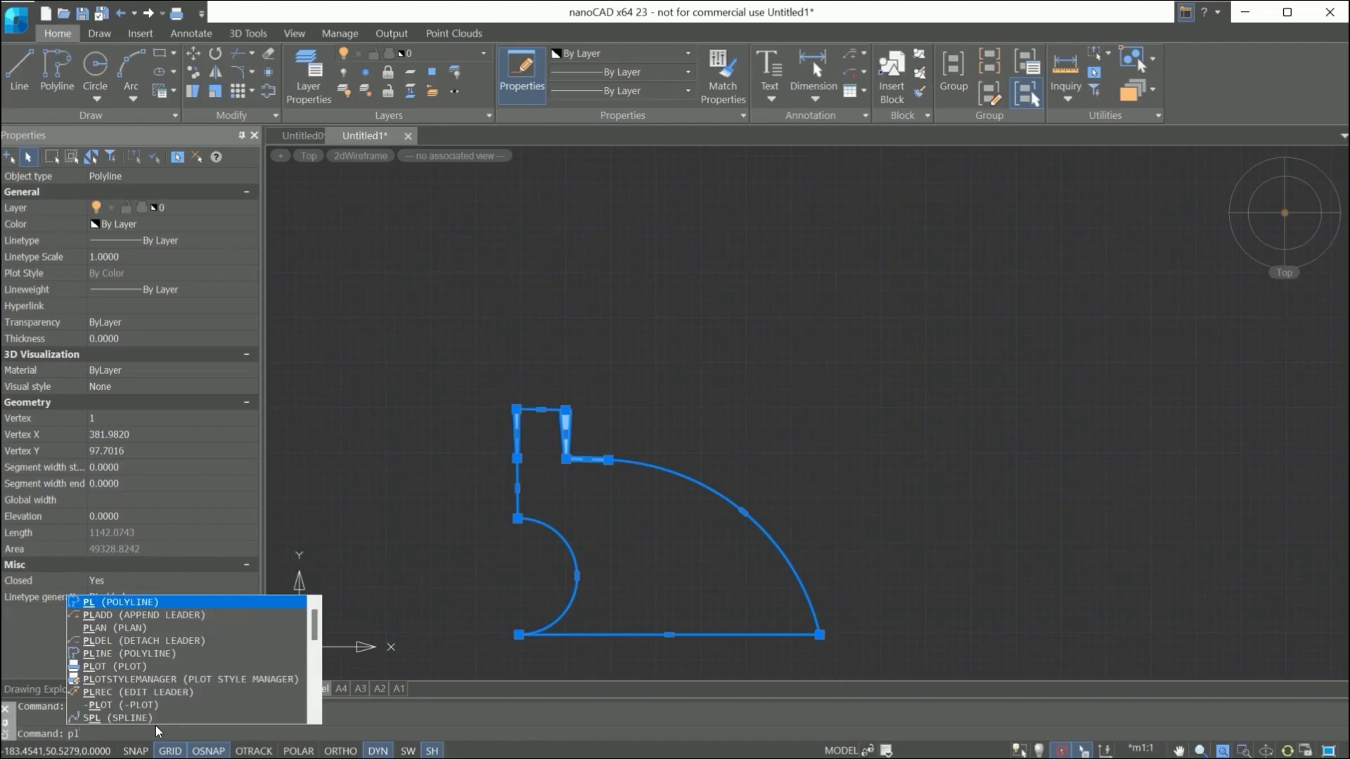
{"action": "left_click", "coordinate": [138, 601]}
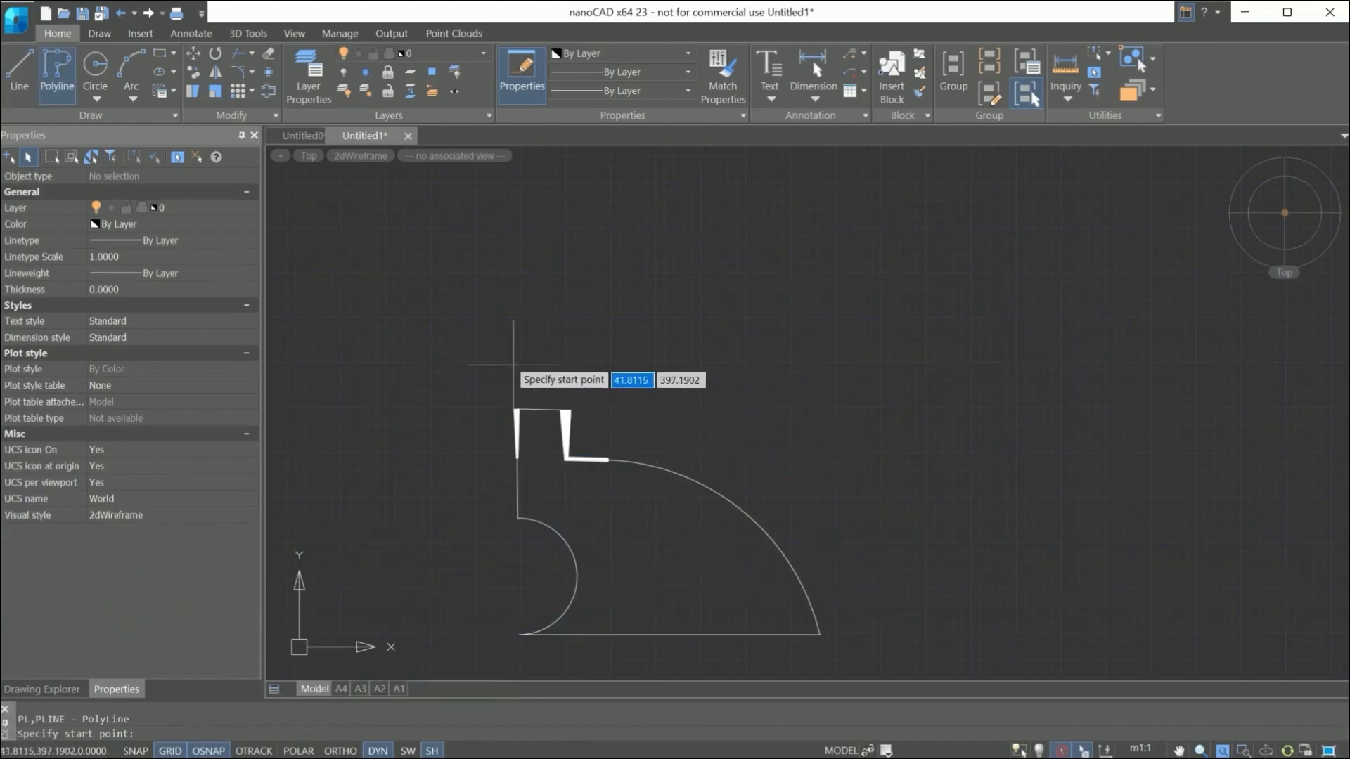
{"action": "left_click", "coordinate": [513, 365]}
{"action": "left_click", "coordinate": [619, 322]}
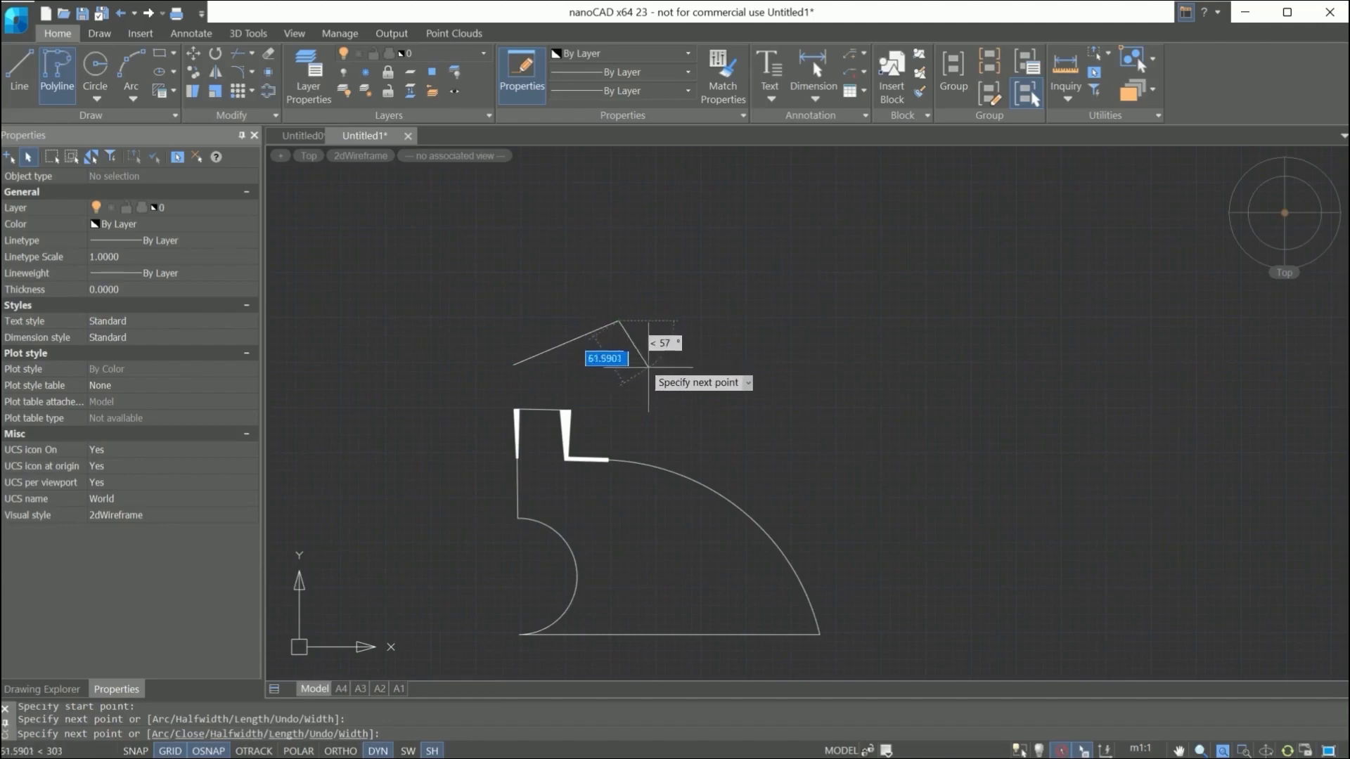
Switch the polyline to Arc mode, add an arc curving down around the right side, and close it back to its start point.
{"action": "key", "text": "Down"}
{"action": "left_click", "coordinate": [677, 391]}
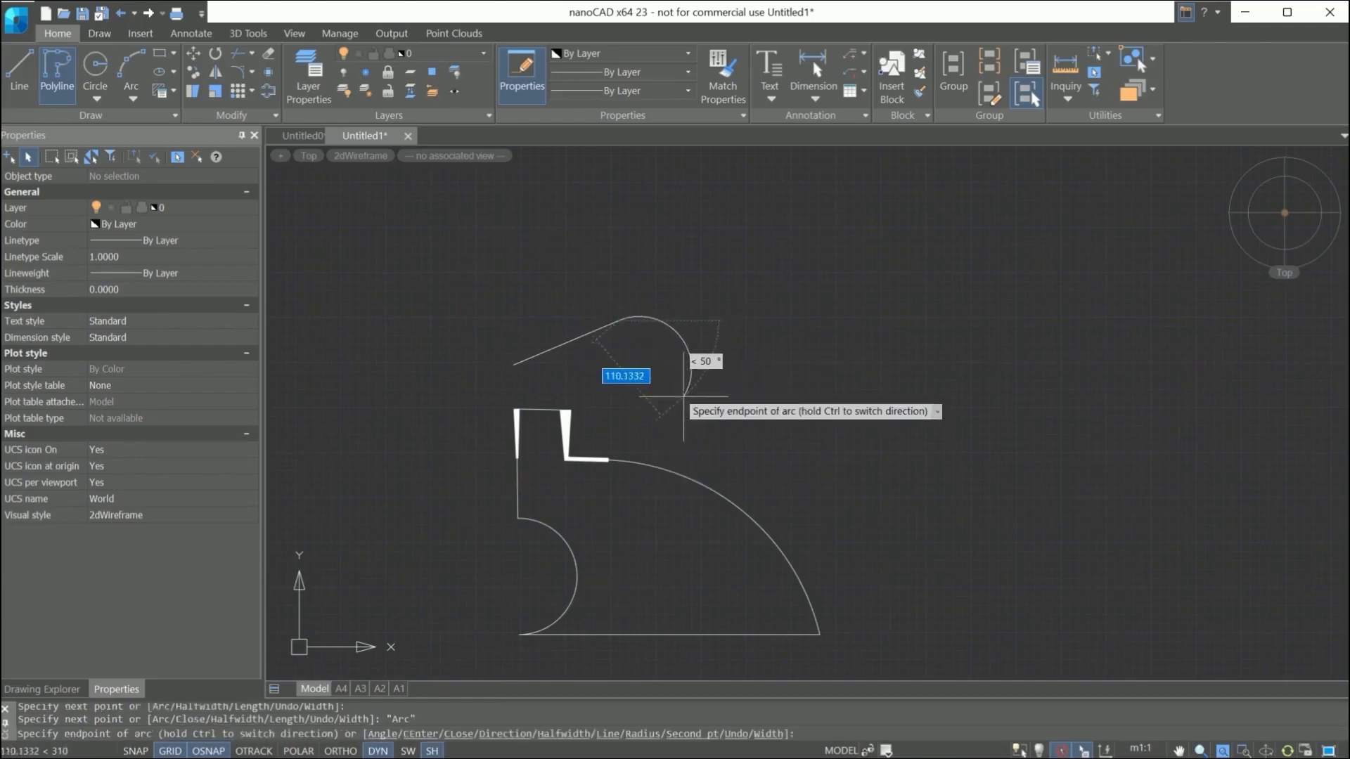
{"action": "left_click", "coordinate": [661, 397]}
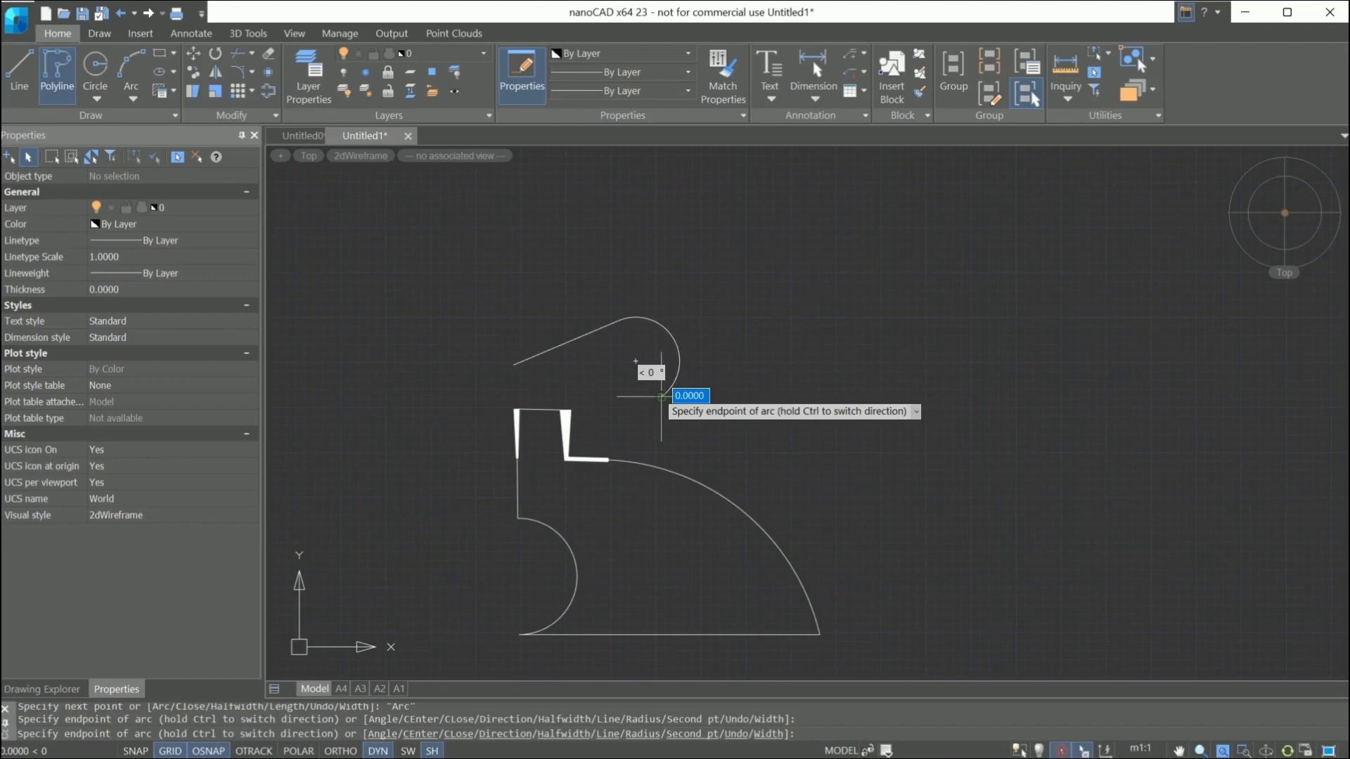
{"action": "right_click", "coordinate": [661, 397]}
{"action": "left_click", "coordinate": [692, 481]}
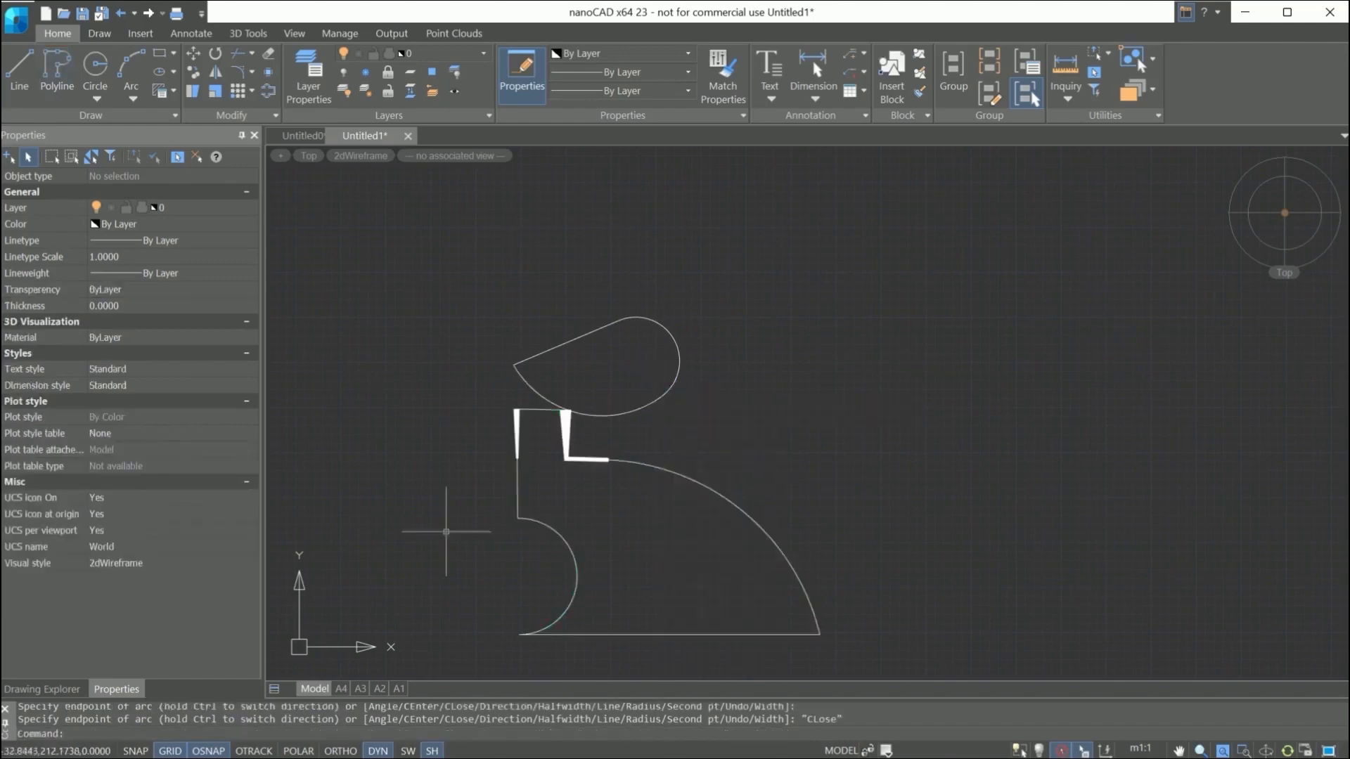
Undo the last operation and erase both closed polylines and the short line with the DELETE command.
{"action": "key", "text": "ctrl+z"}
{"action": "left_click", "coordinate": [443, 285]}
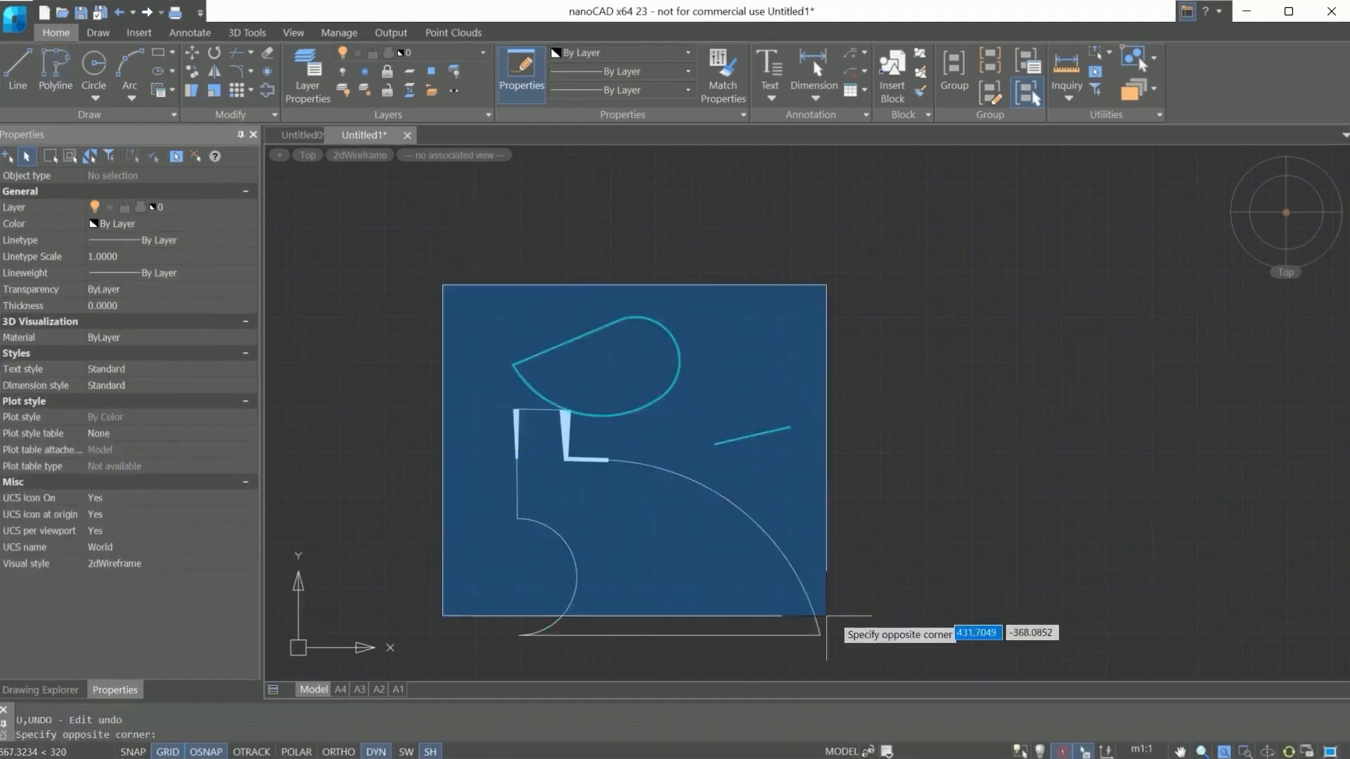
{"action": "left_click", "coordinate": [899, 648]}
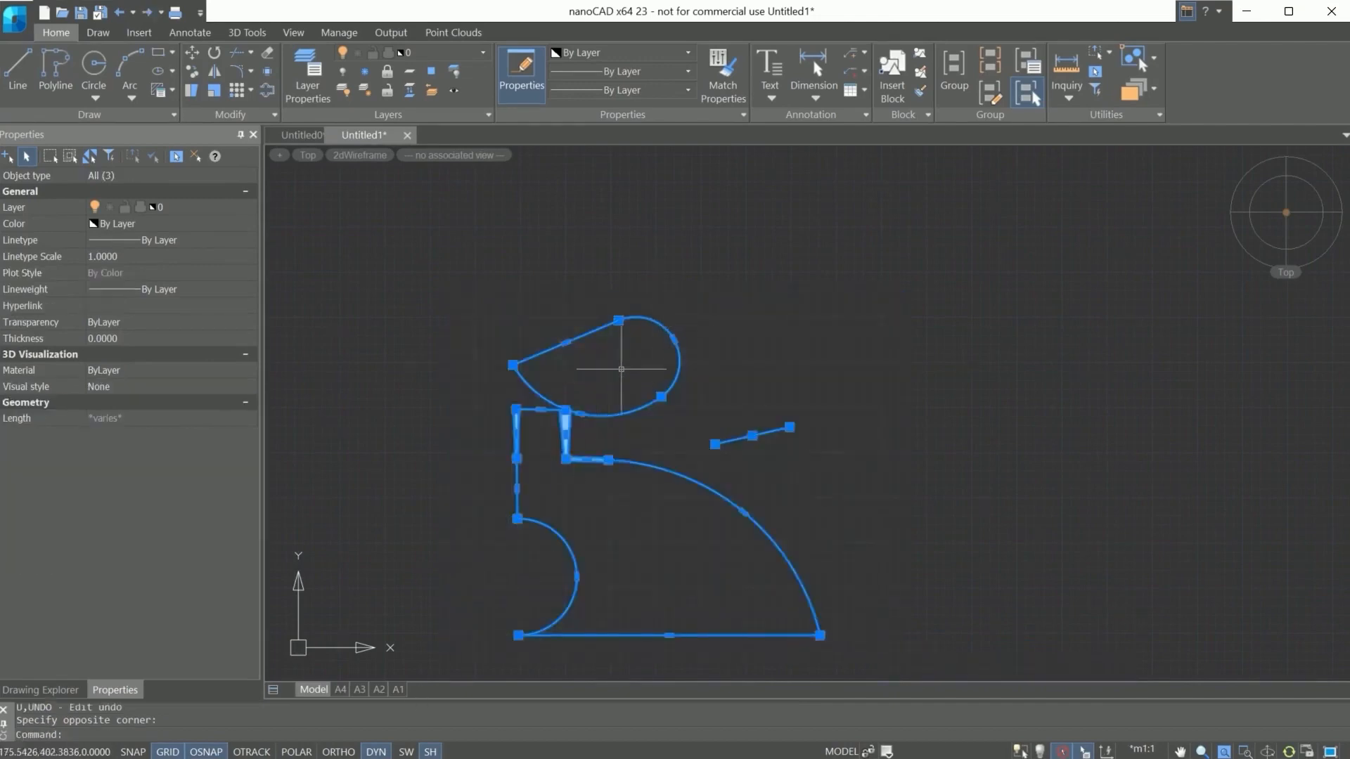
{"action": "type", "text": "de"}
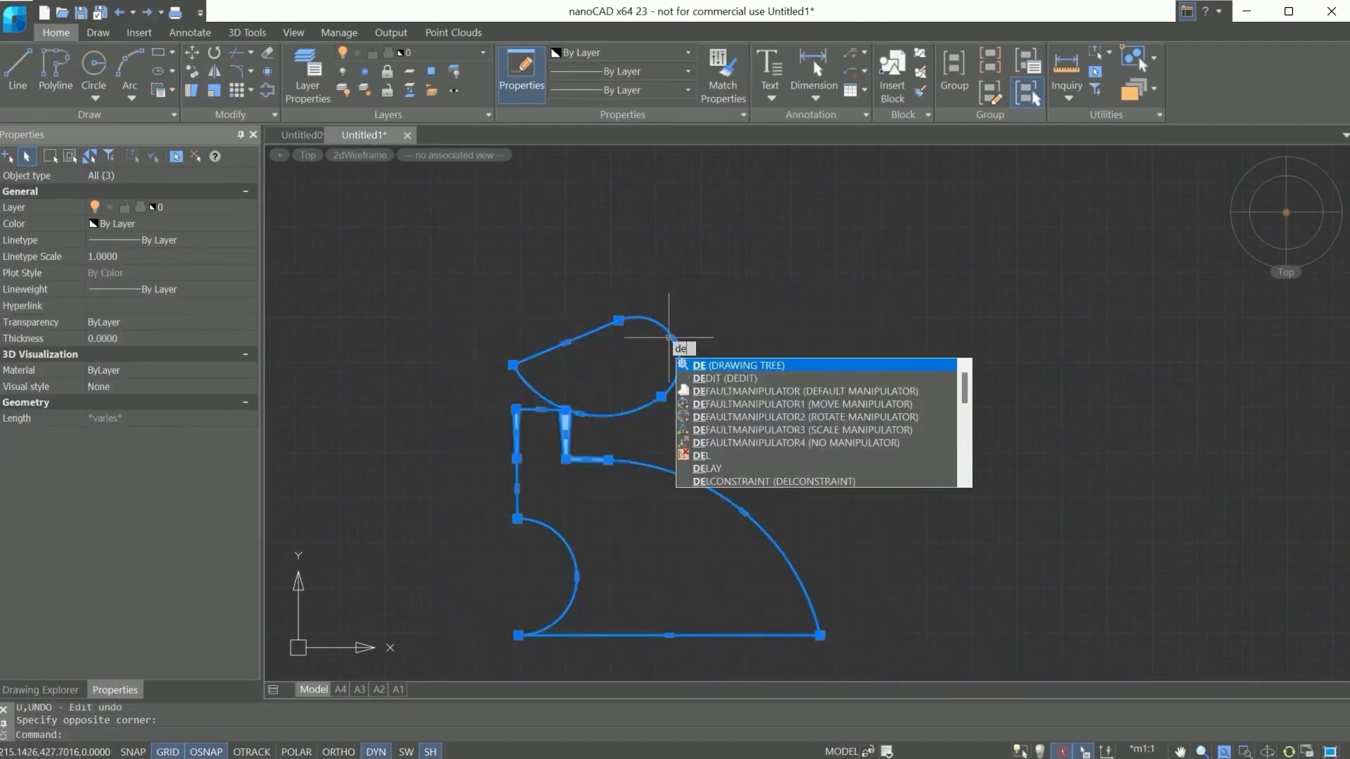
{"action": "type", "text": "le"}
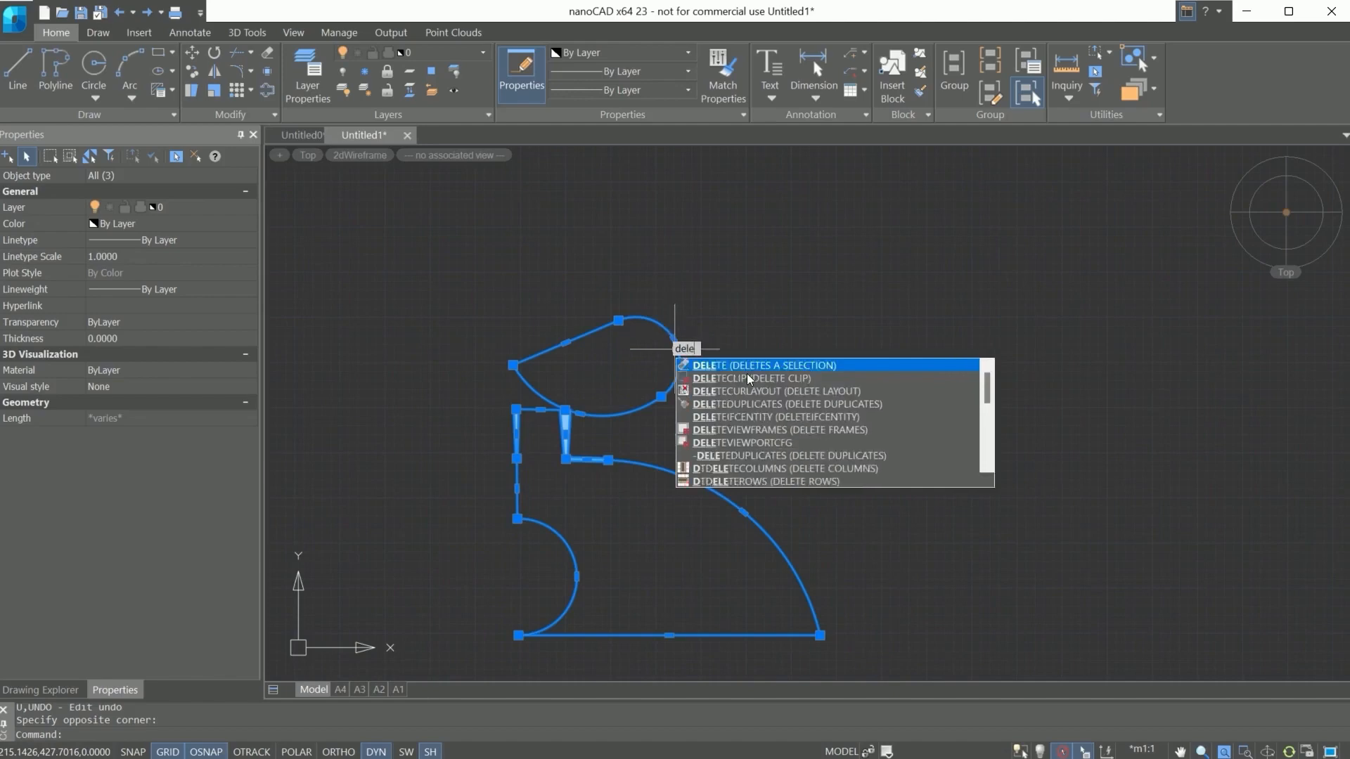
{"action": "left_click", "coordinate": [757, 366]}
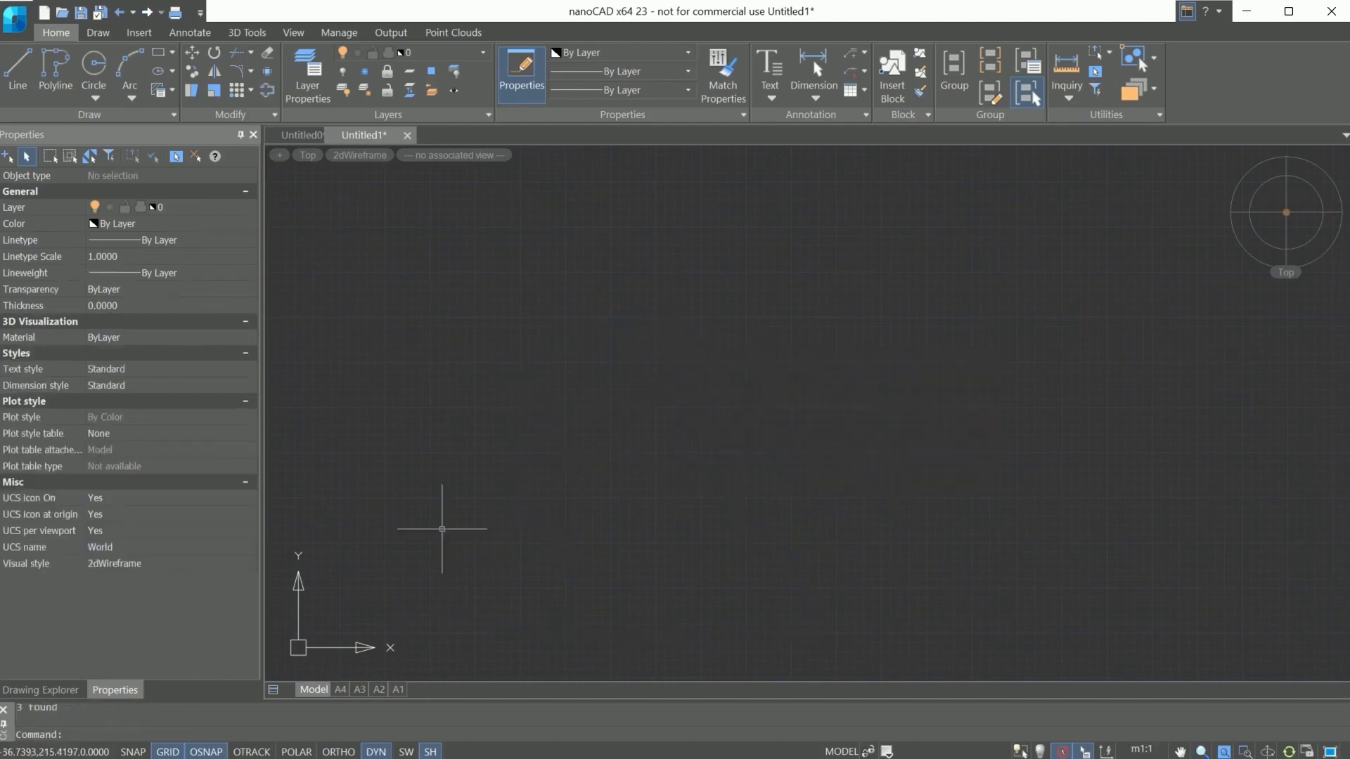
Turn off dynamic input and look up the commands starting with C in the command line.
{"action": "left_click", "coordinate": [376, 751]}
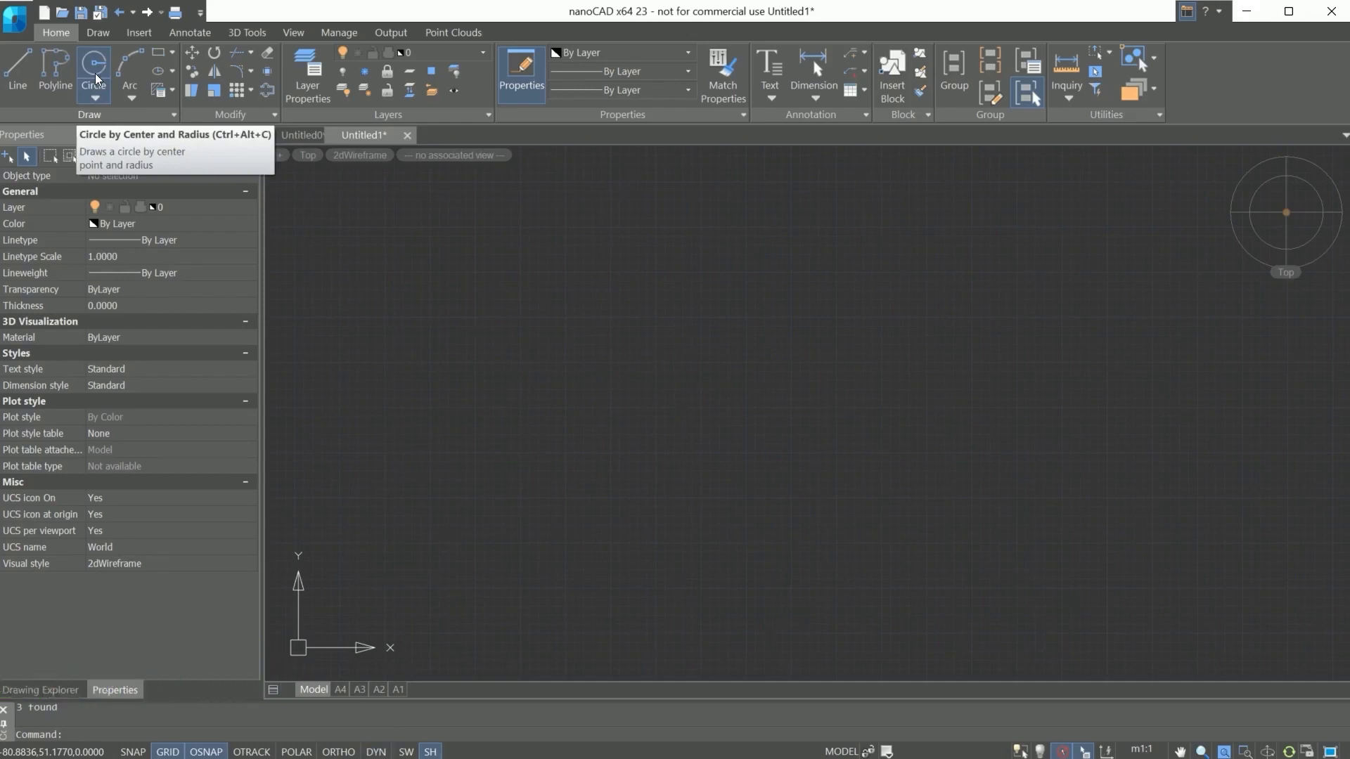
{"action": "left_click", "coordinate": [92, 734]}
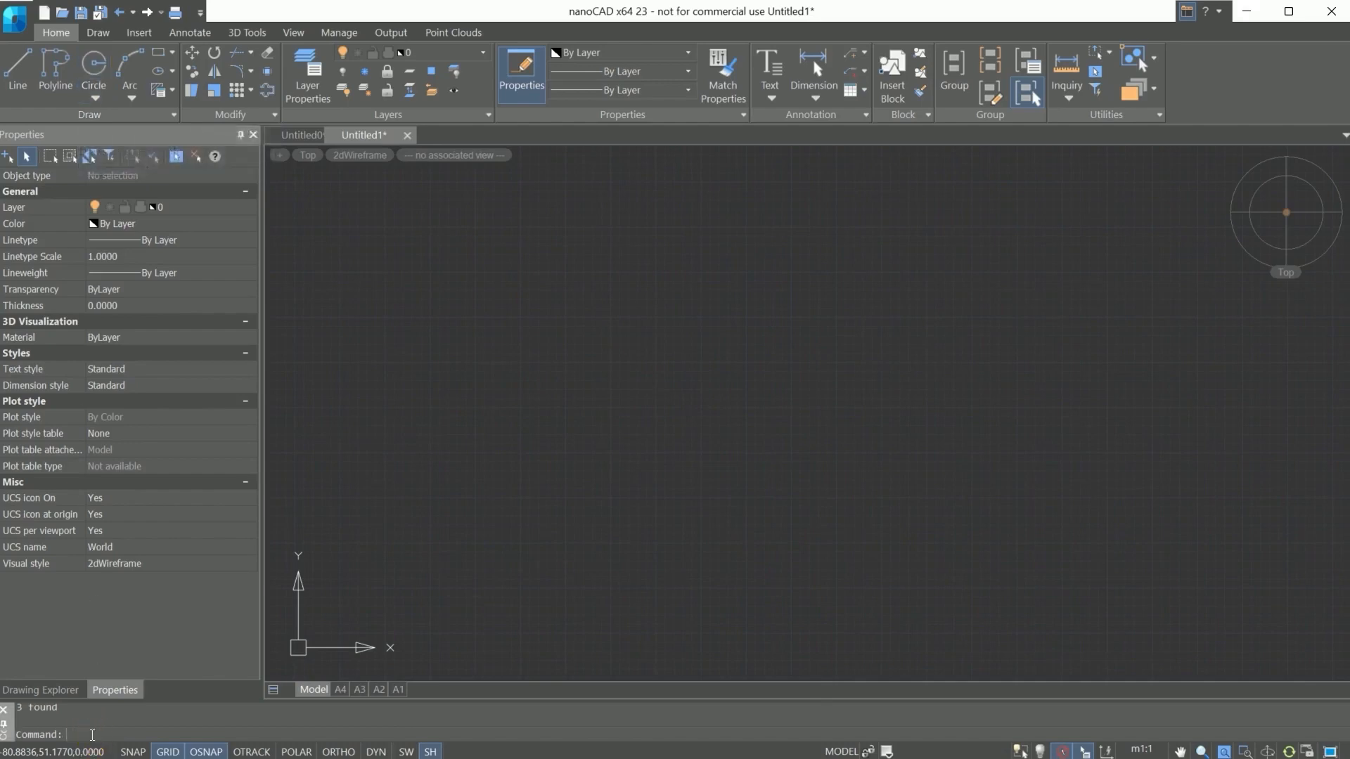
{"action": "type", "text": "c"}
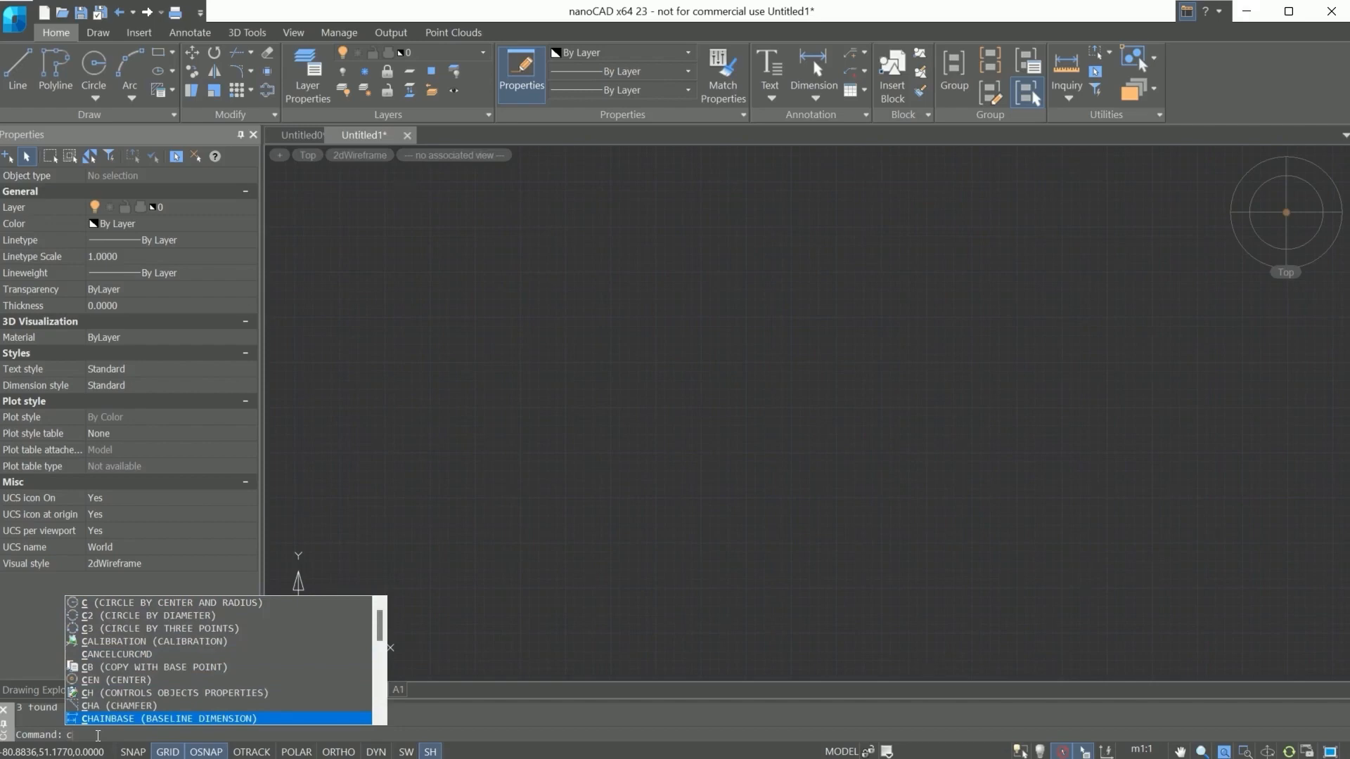
{"action": "key", "text": "BackSpace"}
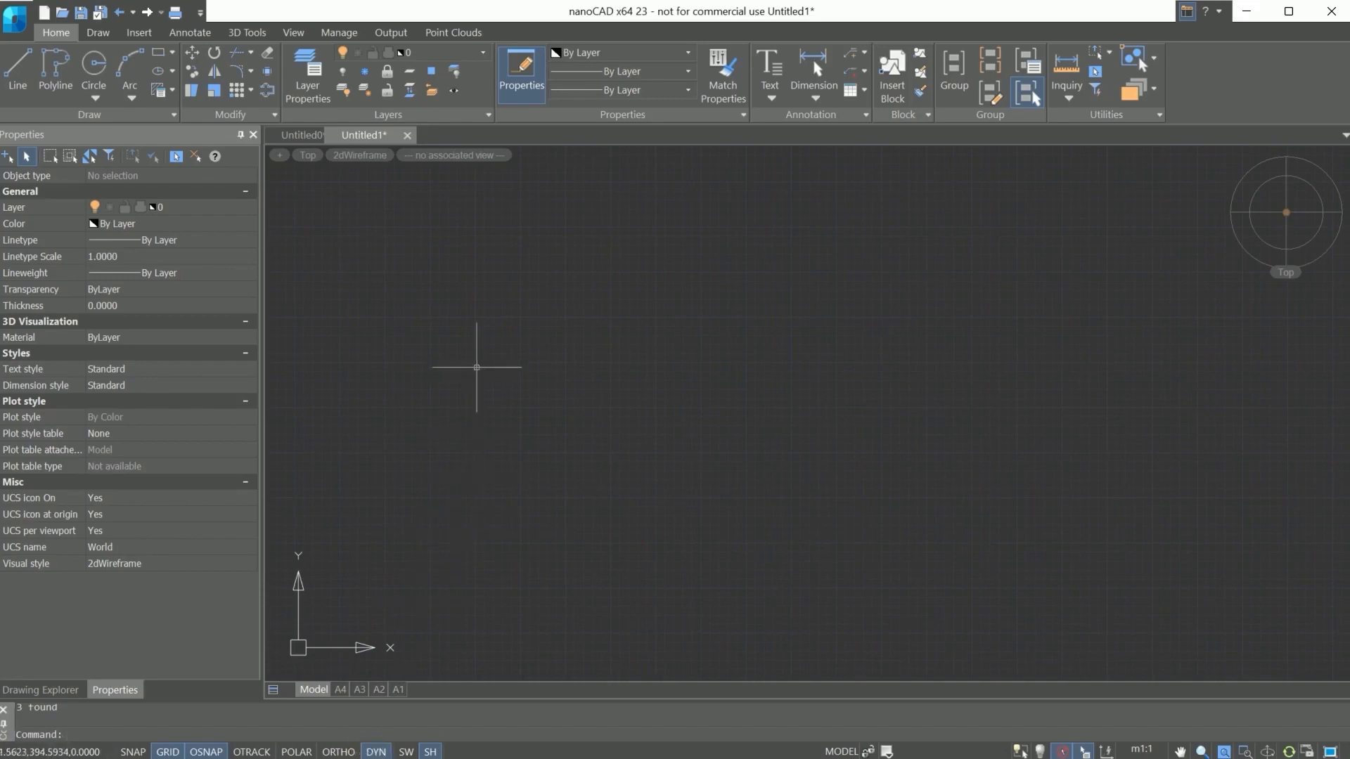
Draw a circle by center and radius, centered at about (-3, 248.5) with a radius of about 91, and select it.
{"action": "type", "text": "c"}
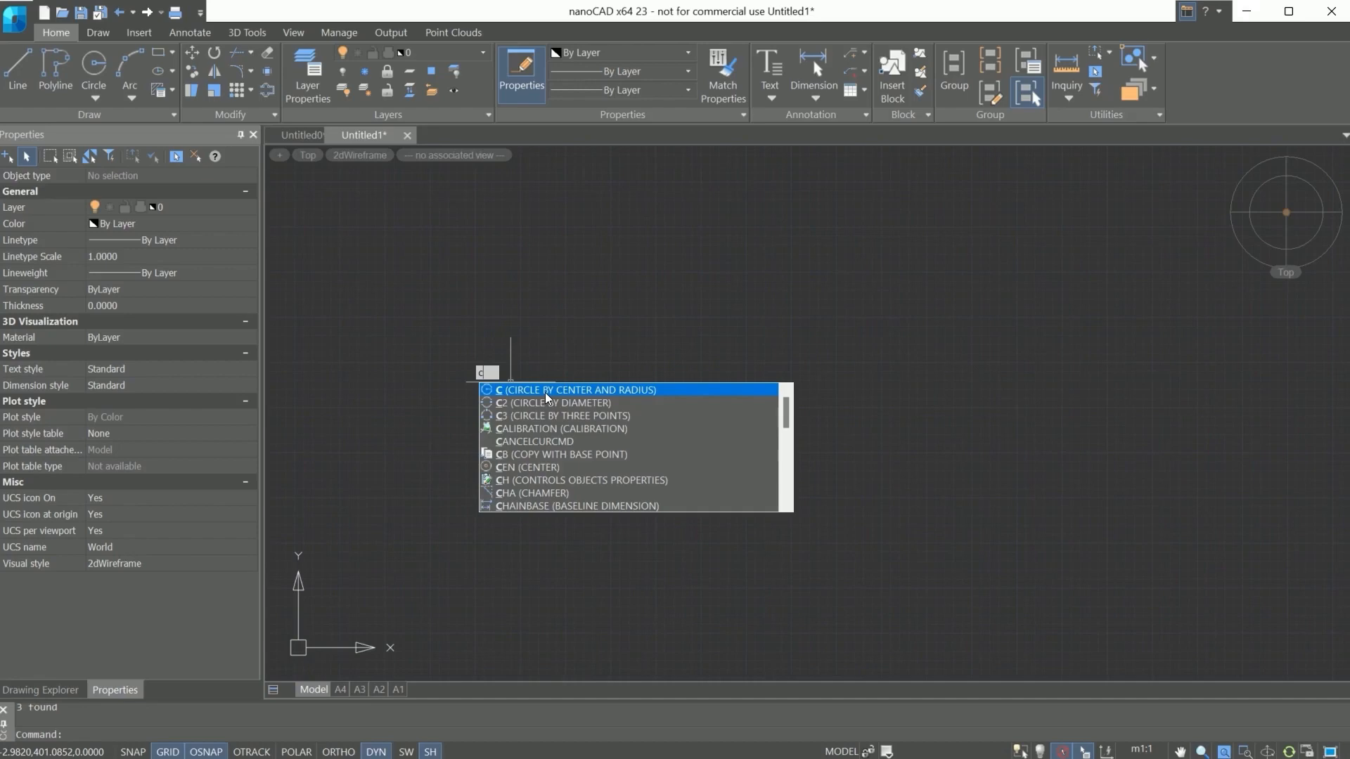
{"action": "key", "text": "Return"}
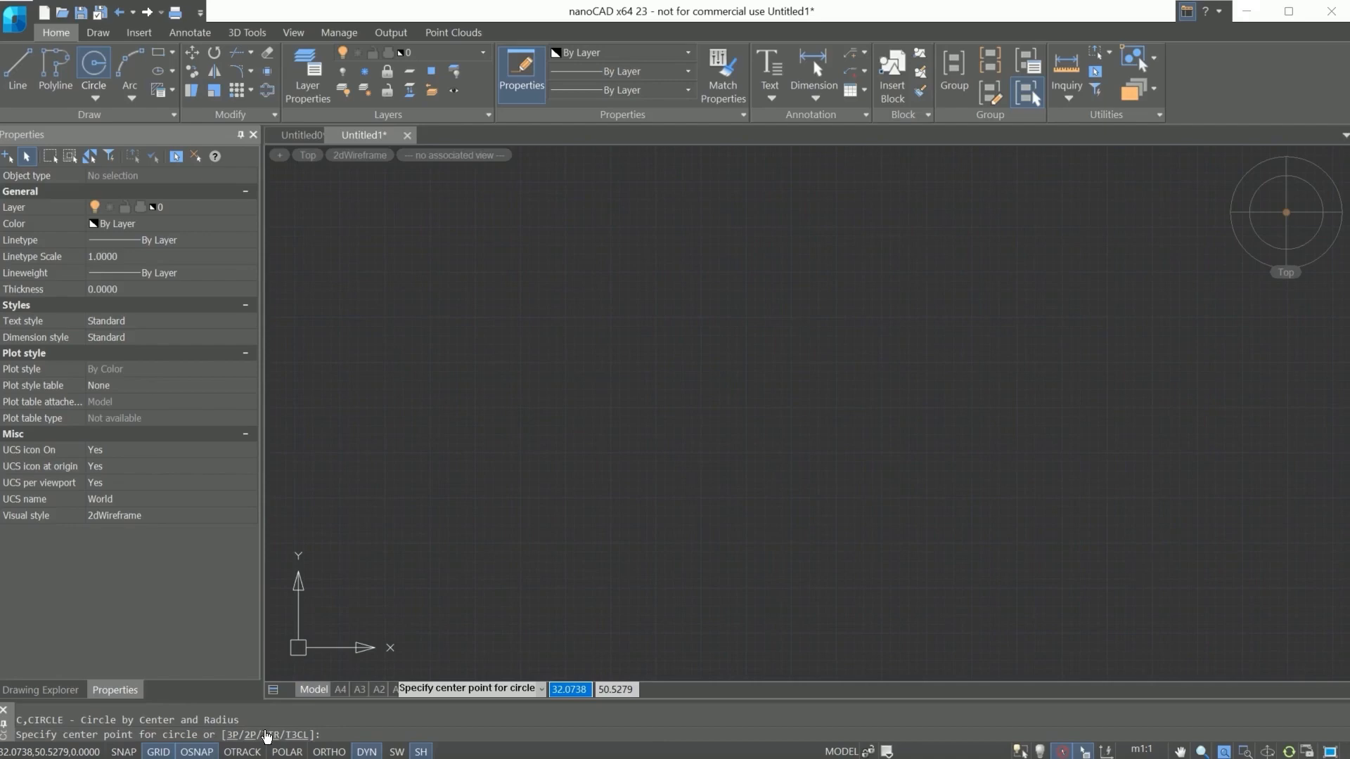
{"action": "left_click", "coordinate": [92, 97]}
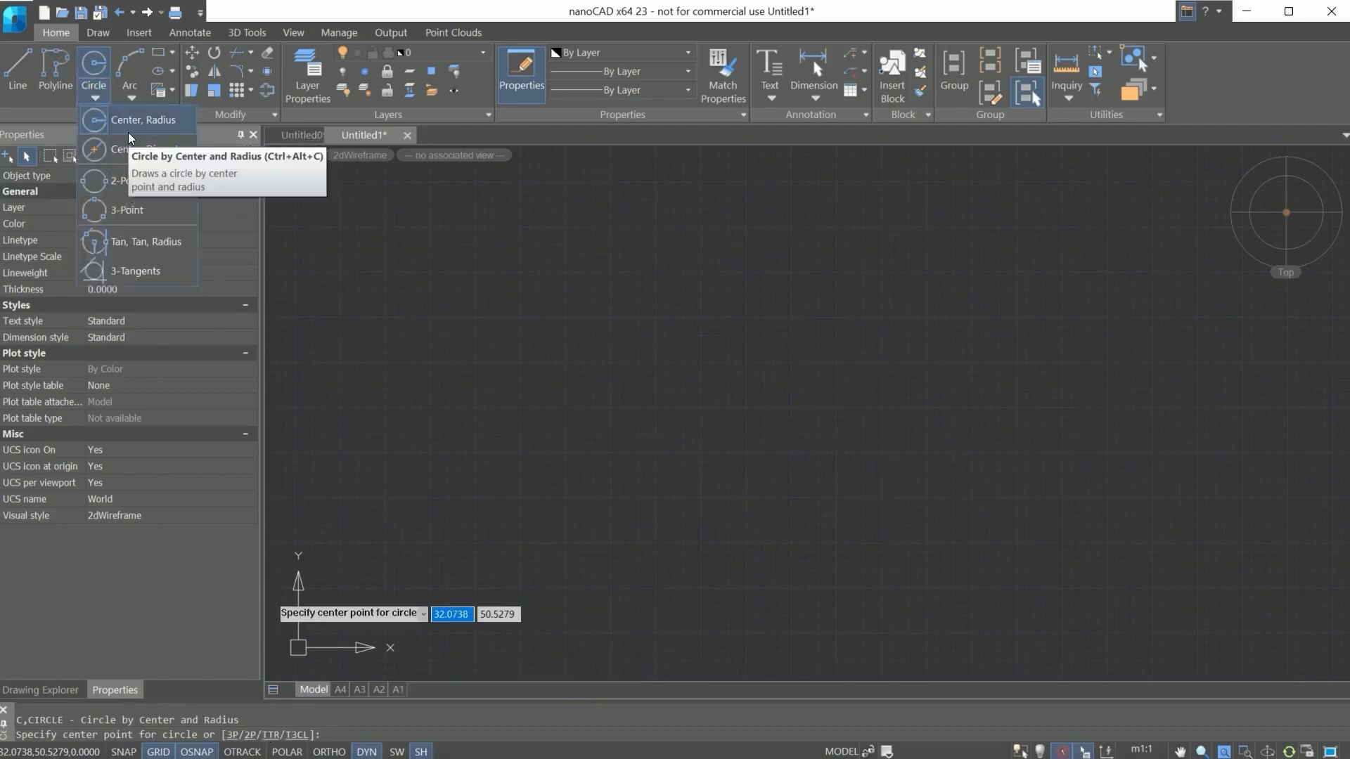
{"action": "left_click", "coordinate": [89, 99]}
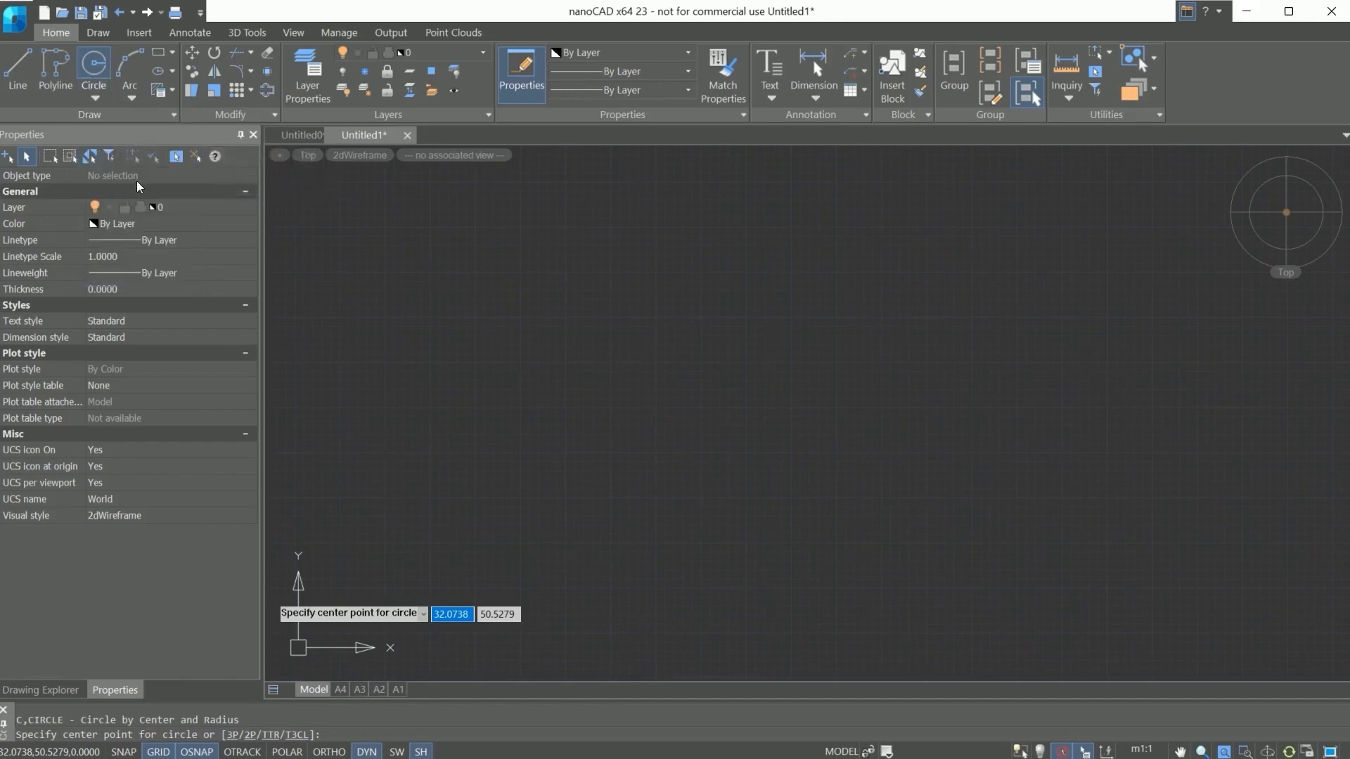
{"action": "left_click", "coordinate": [93, 96]}
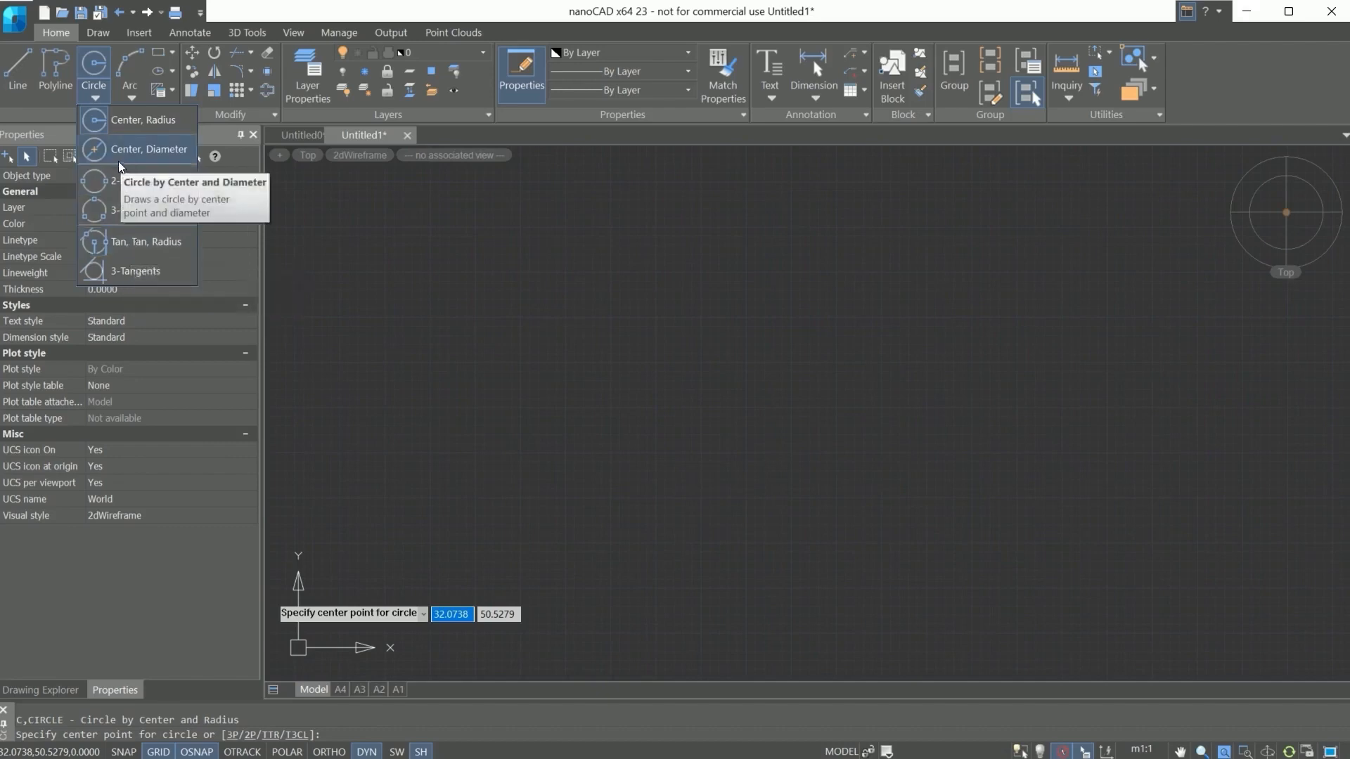
{"action": "left_click", "coordinate": [107, 99]}
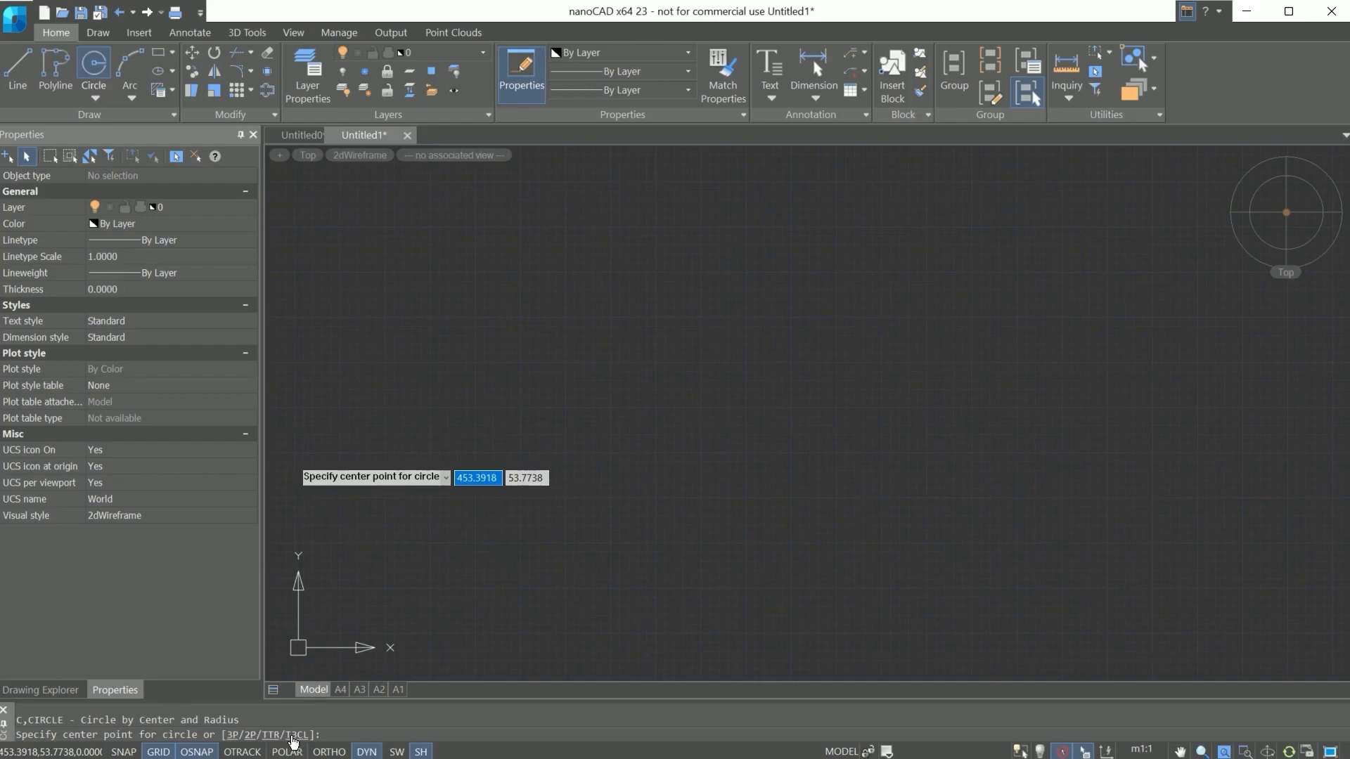
{"action": "left_click", "coordinate": [472, 499]}
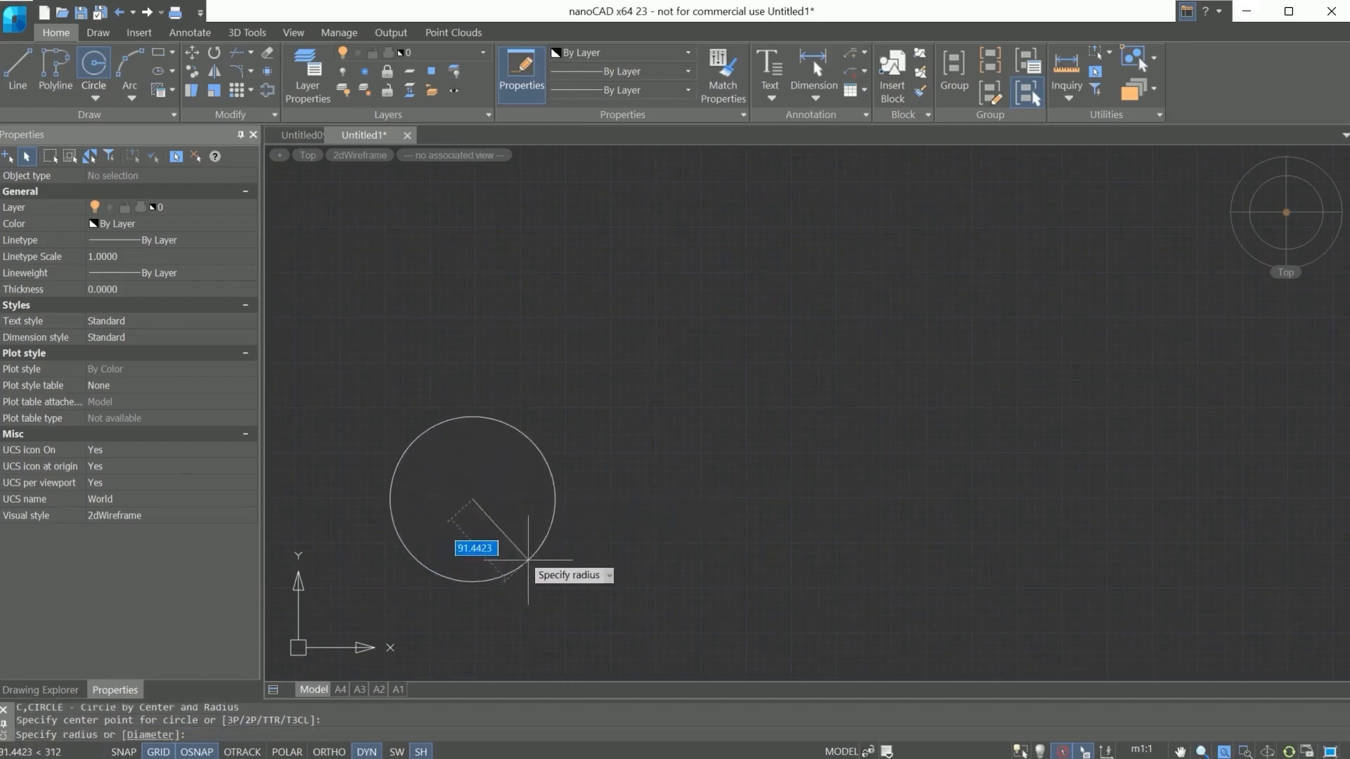
{"action": "left_click", "coordinate": [528, 560]}
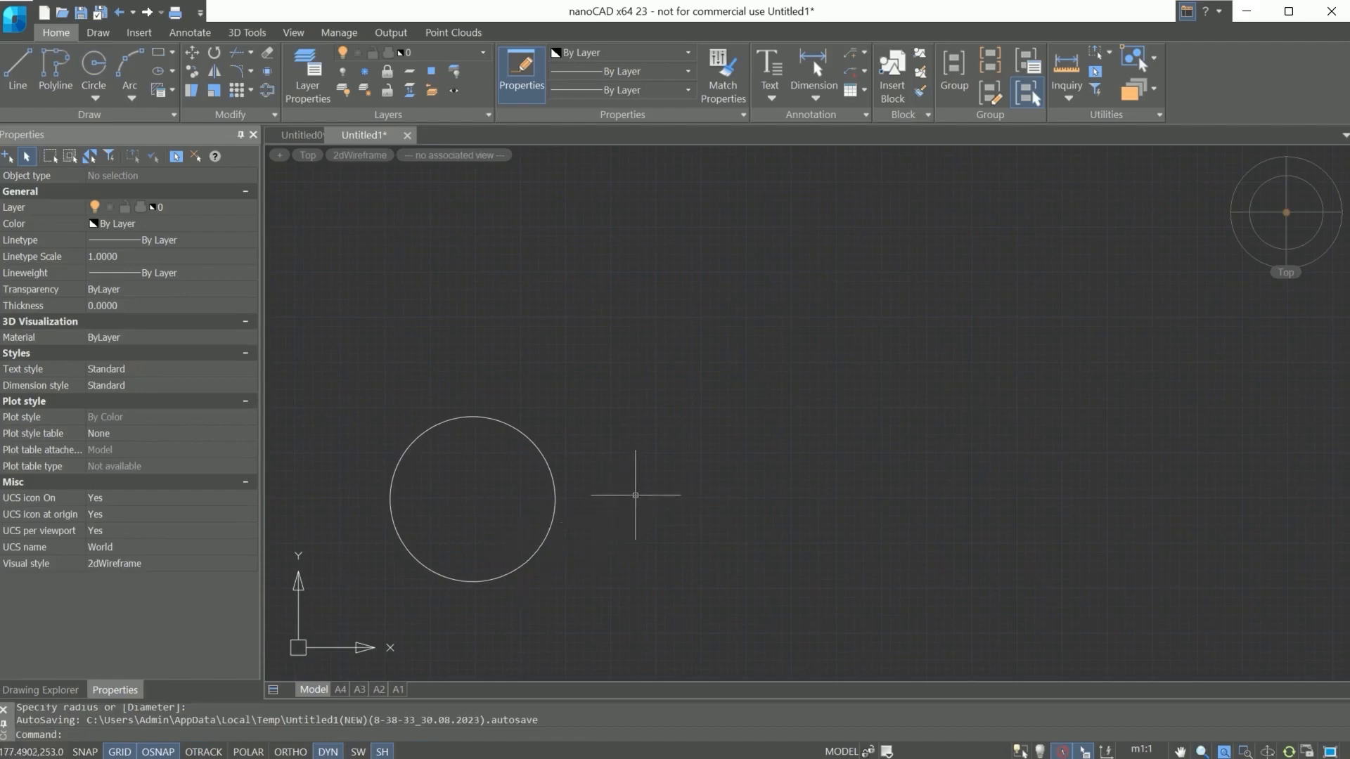
{"action": "left_click", "coordinate": [553, 493]}
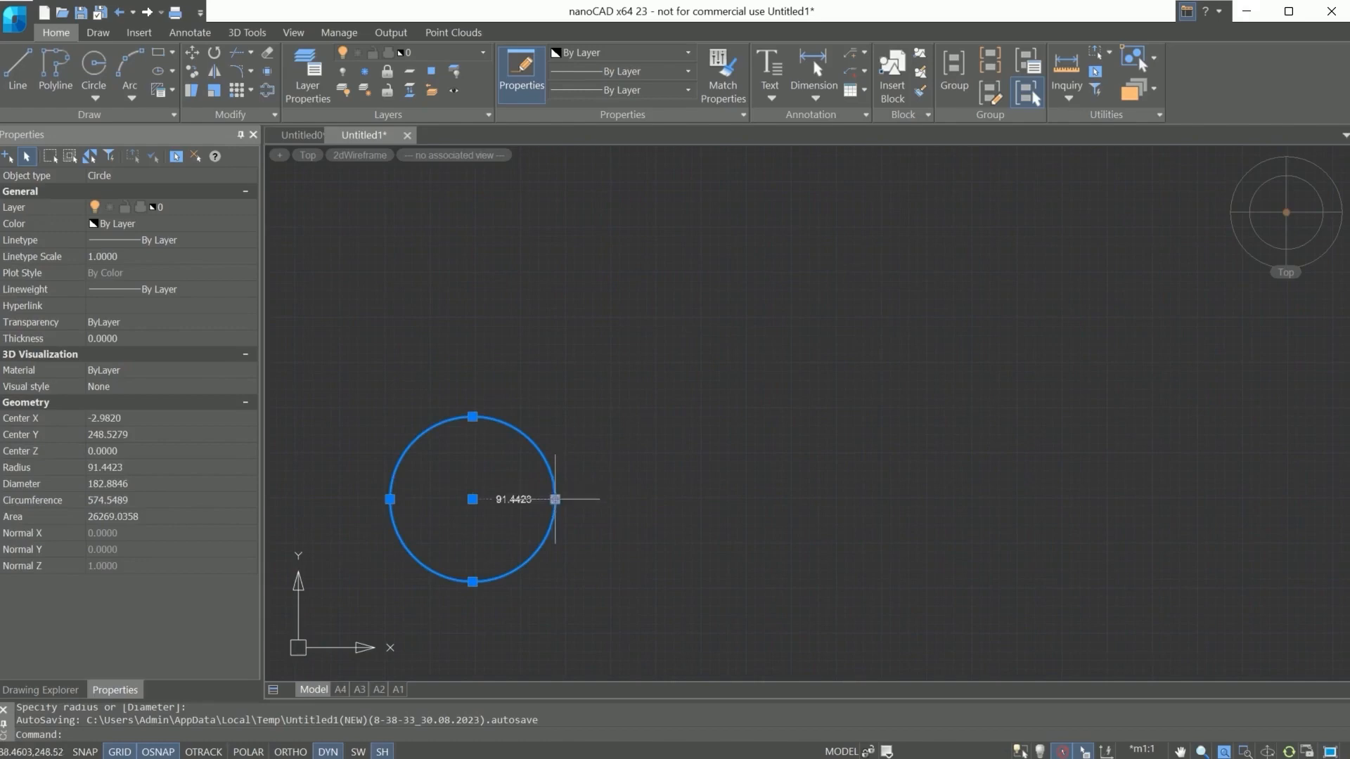